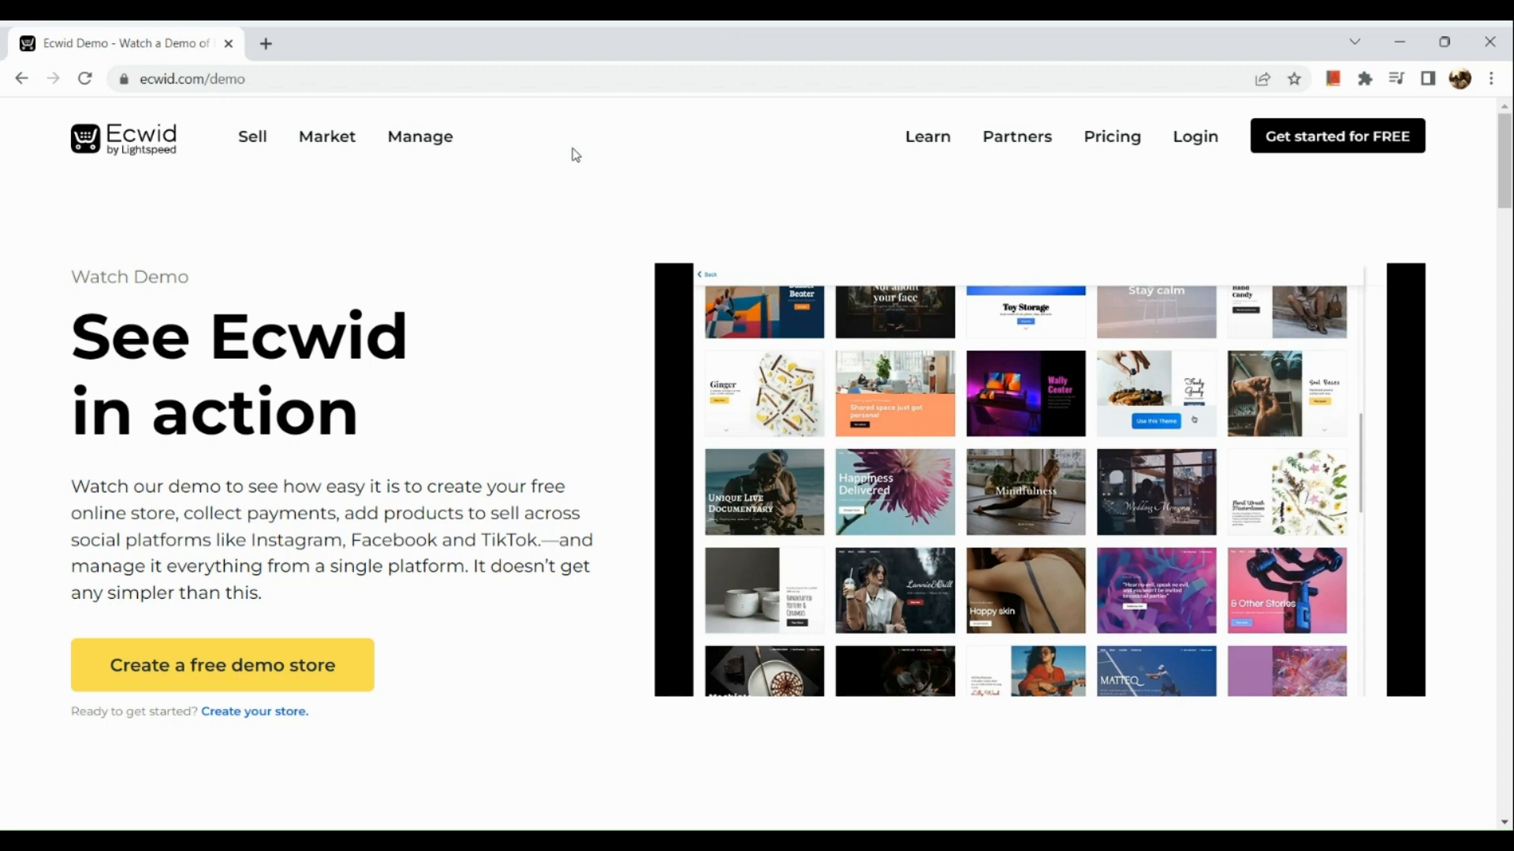
# - Review the Ecwid demo page's sections on awards, selling online and in-store, creating a website, and selling on Facebook and Instagram
pyautogui.scroll(-8, 575, 155)
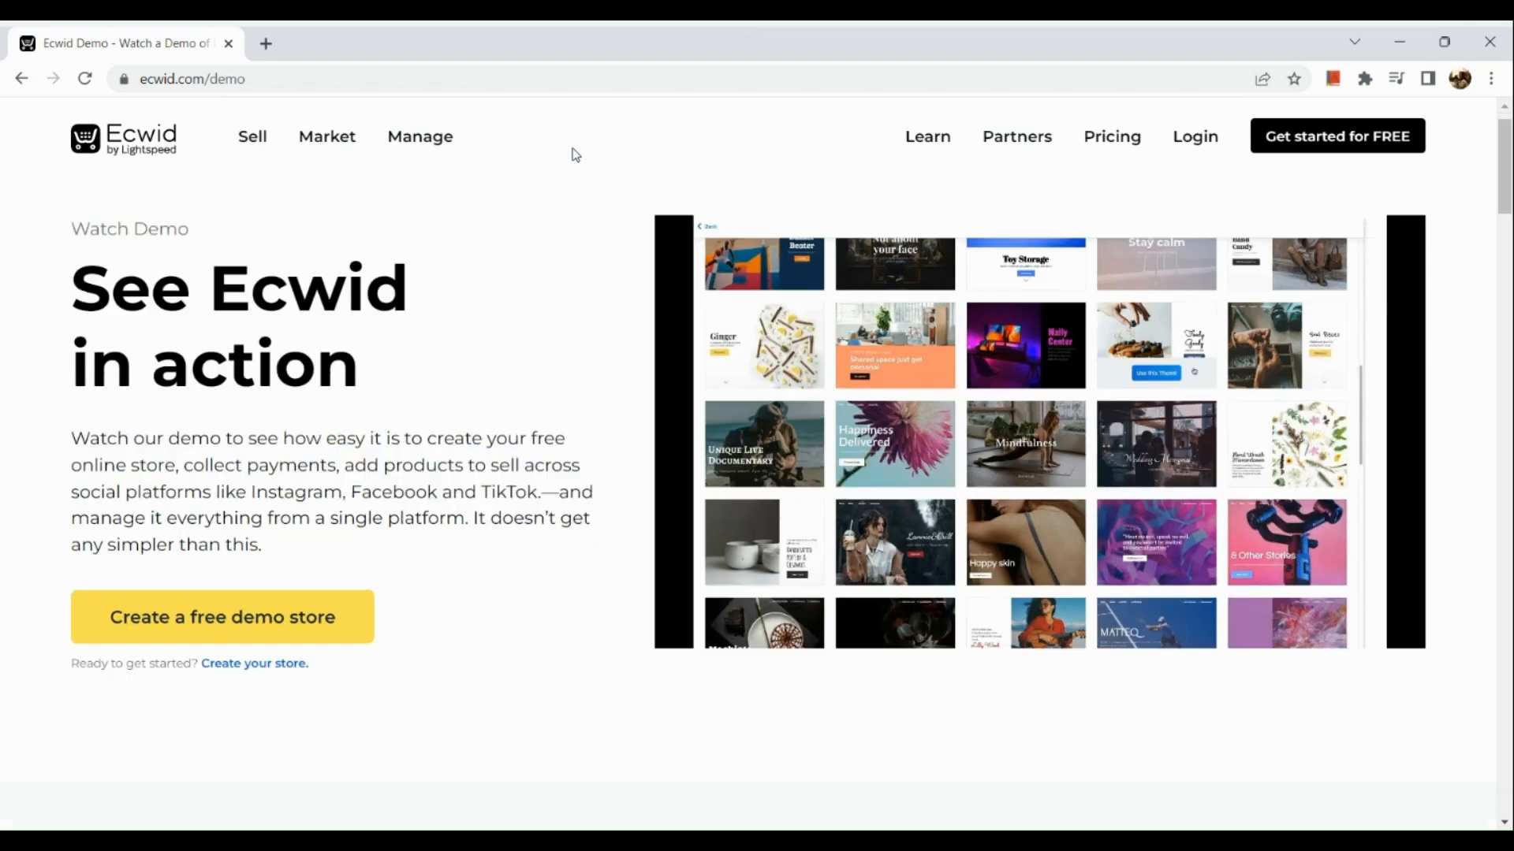
pyautogui.scroll(-3, 575, 155)
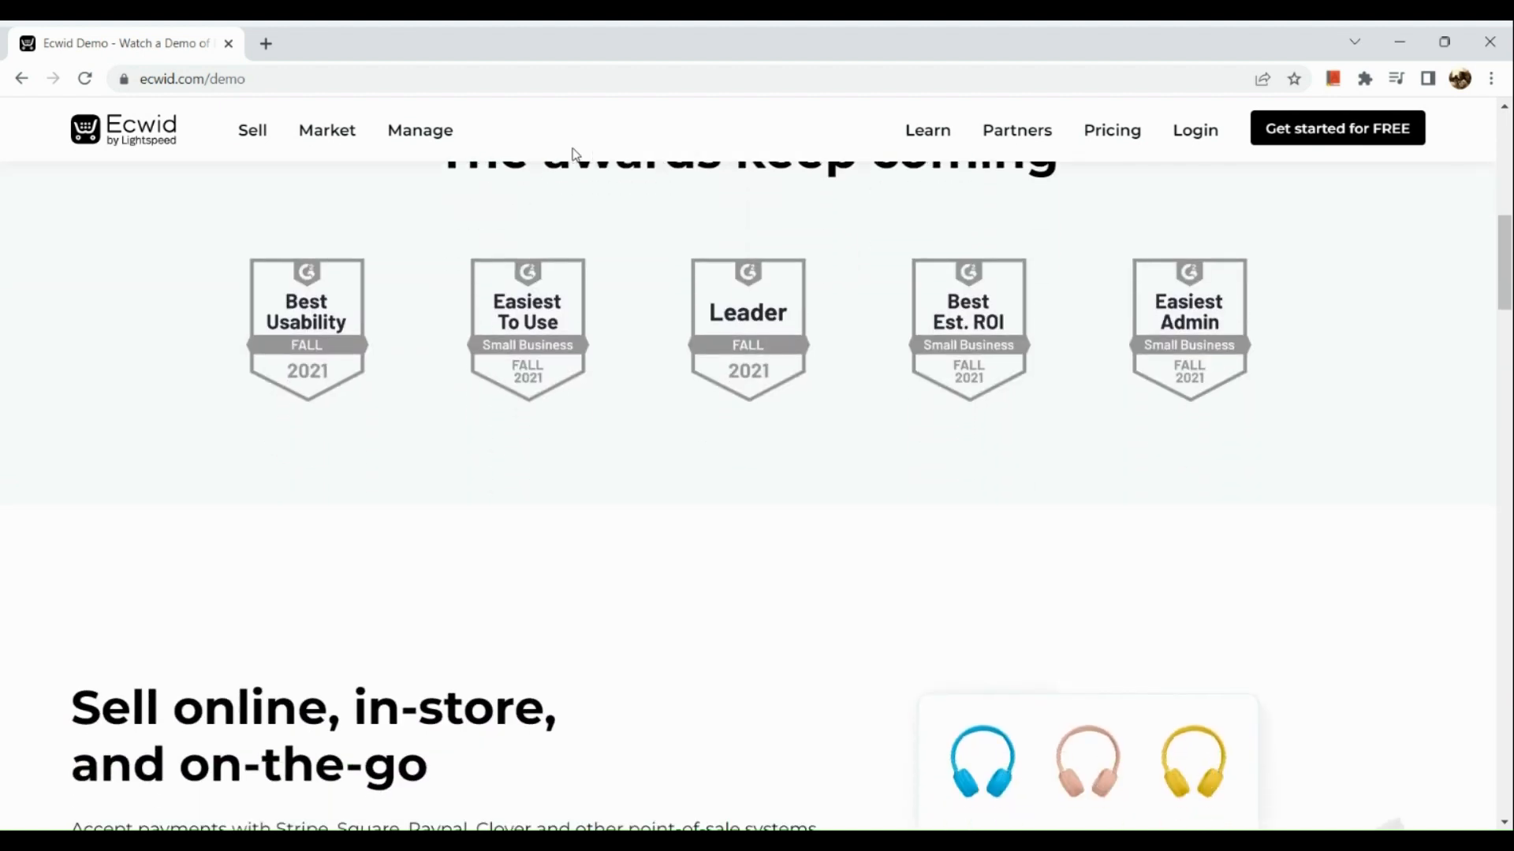
pyautogui.scroll(-5, 573, 154)
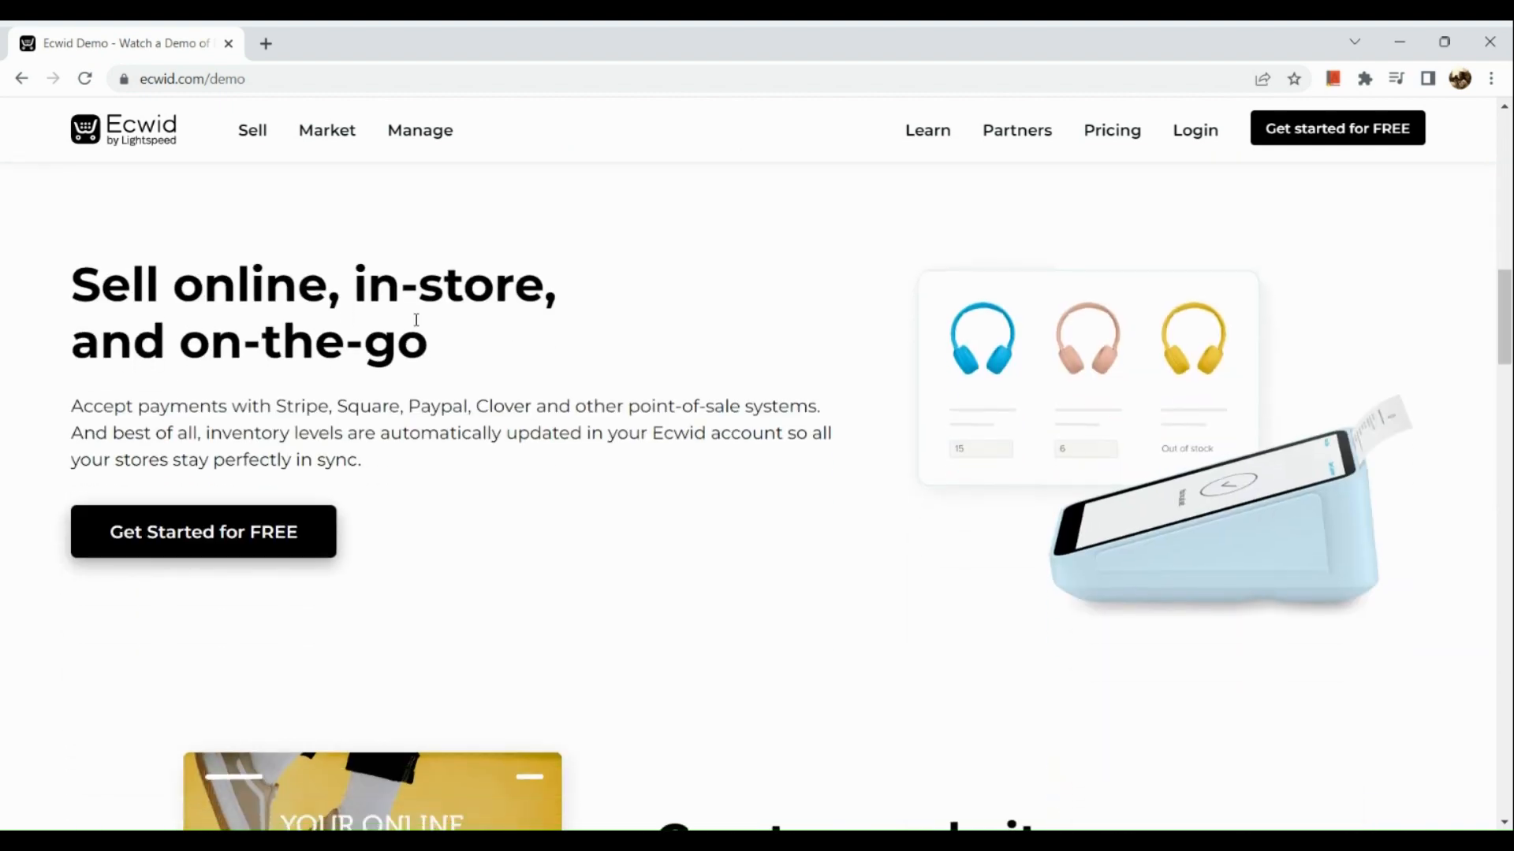
pyautogui.scroll(-5, 382, 430)
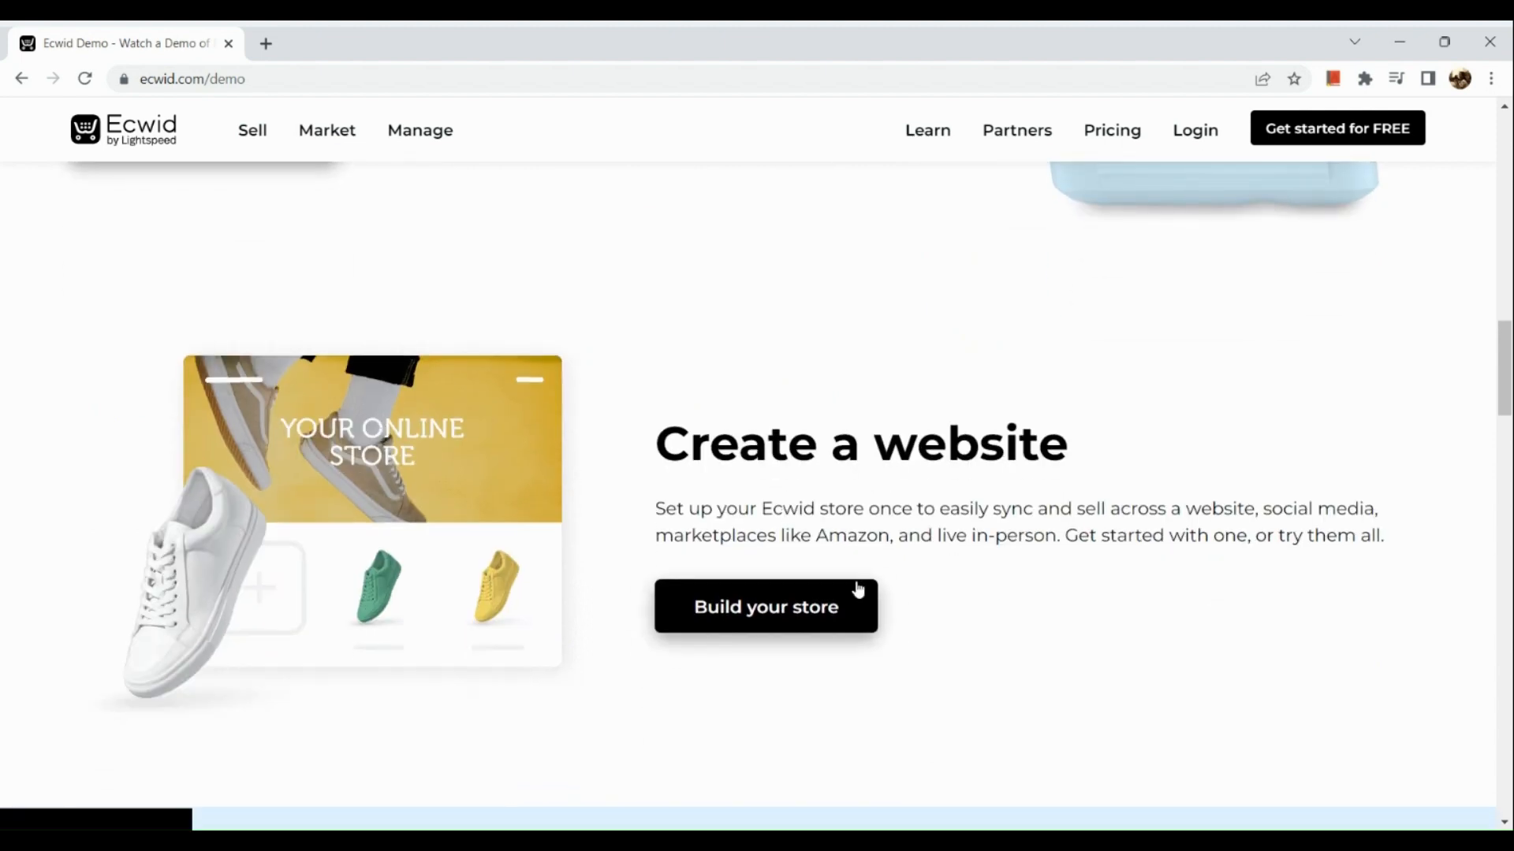
pyautogui.scroll(-4, 859, 589)
pyautogui.scroll(-5, 859, 589)
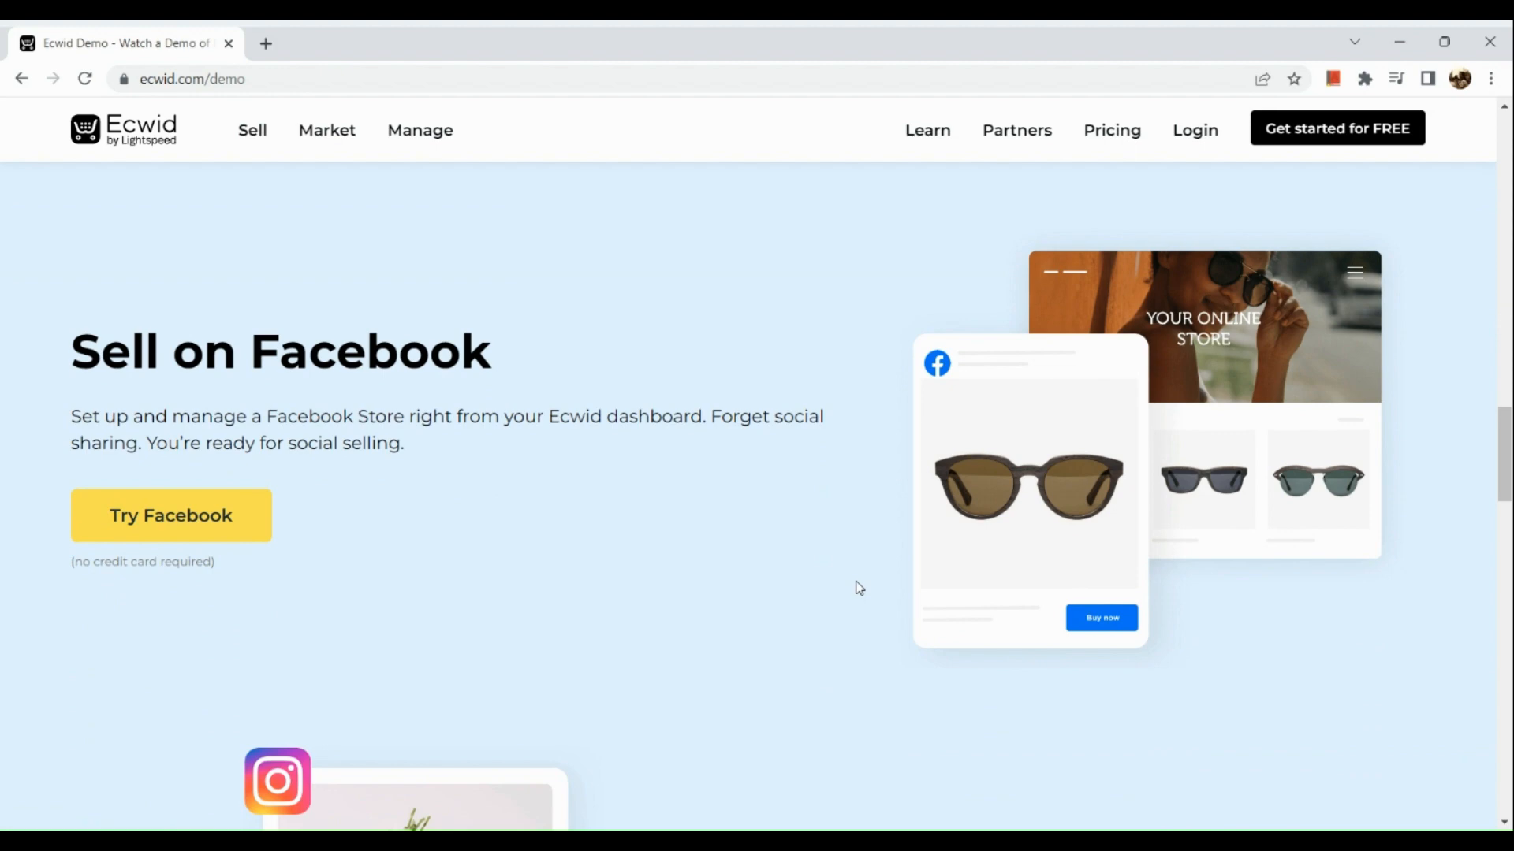
pyautogui.scroll(-6, 859, 589)
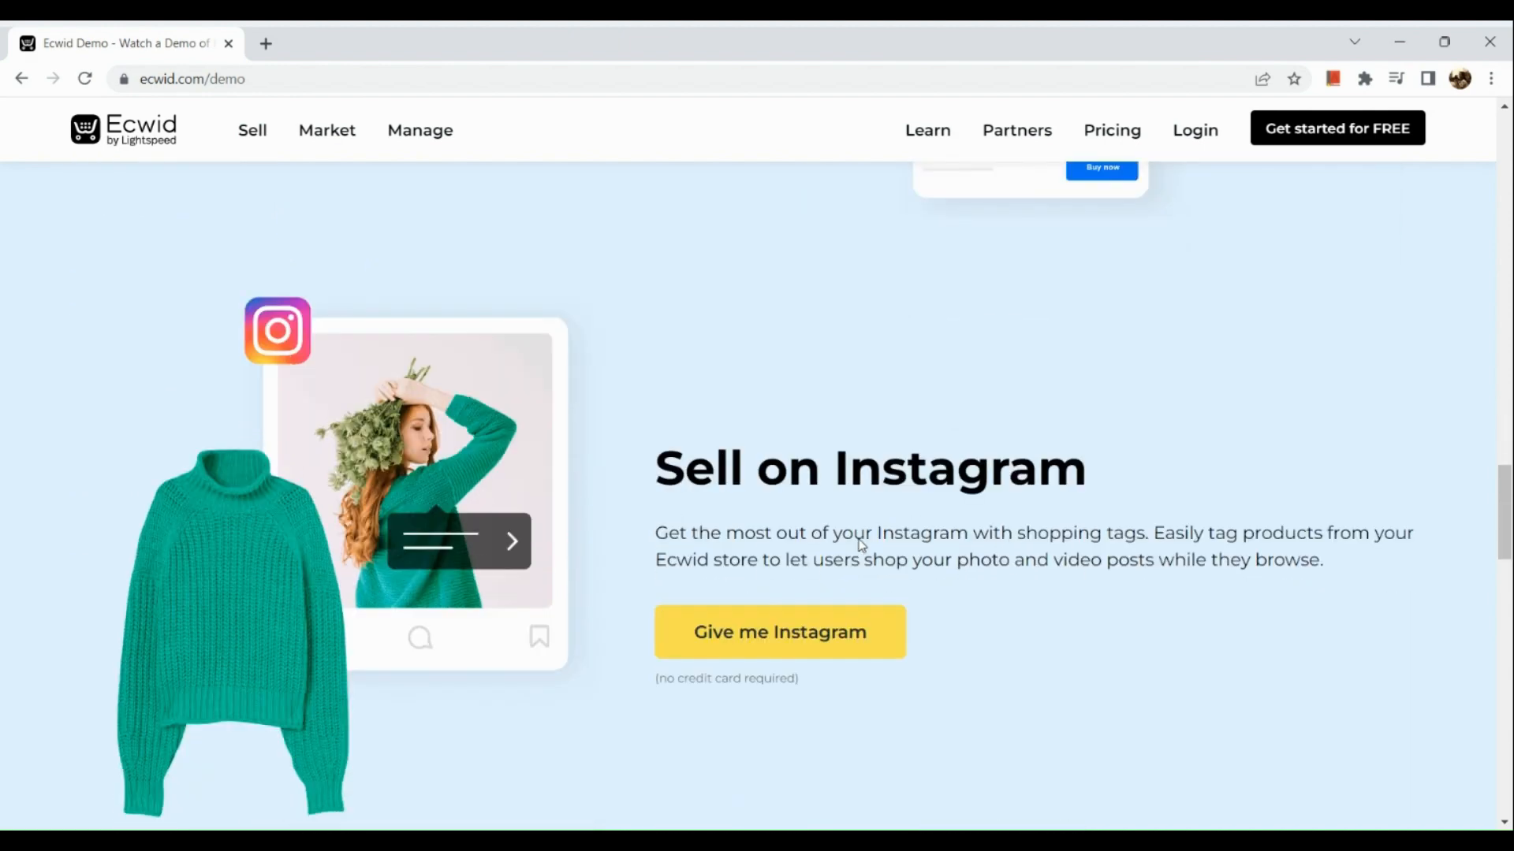
pyautogui.scroll(-10, 862, 544)
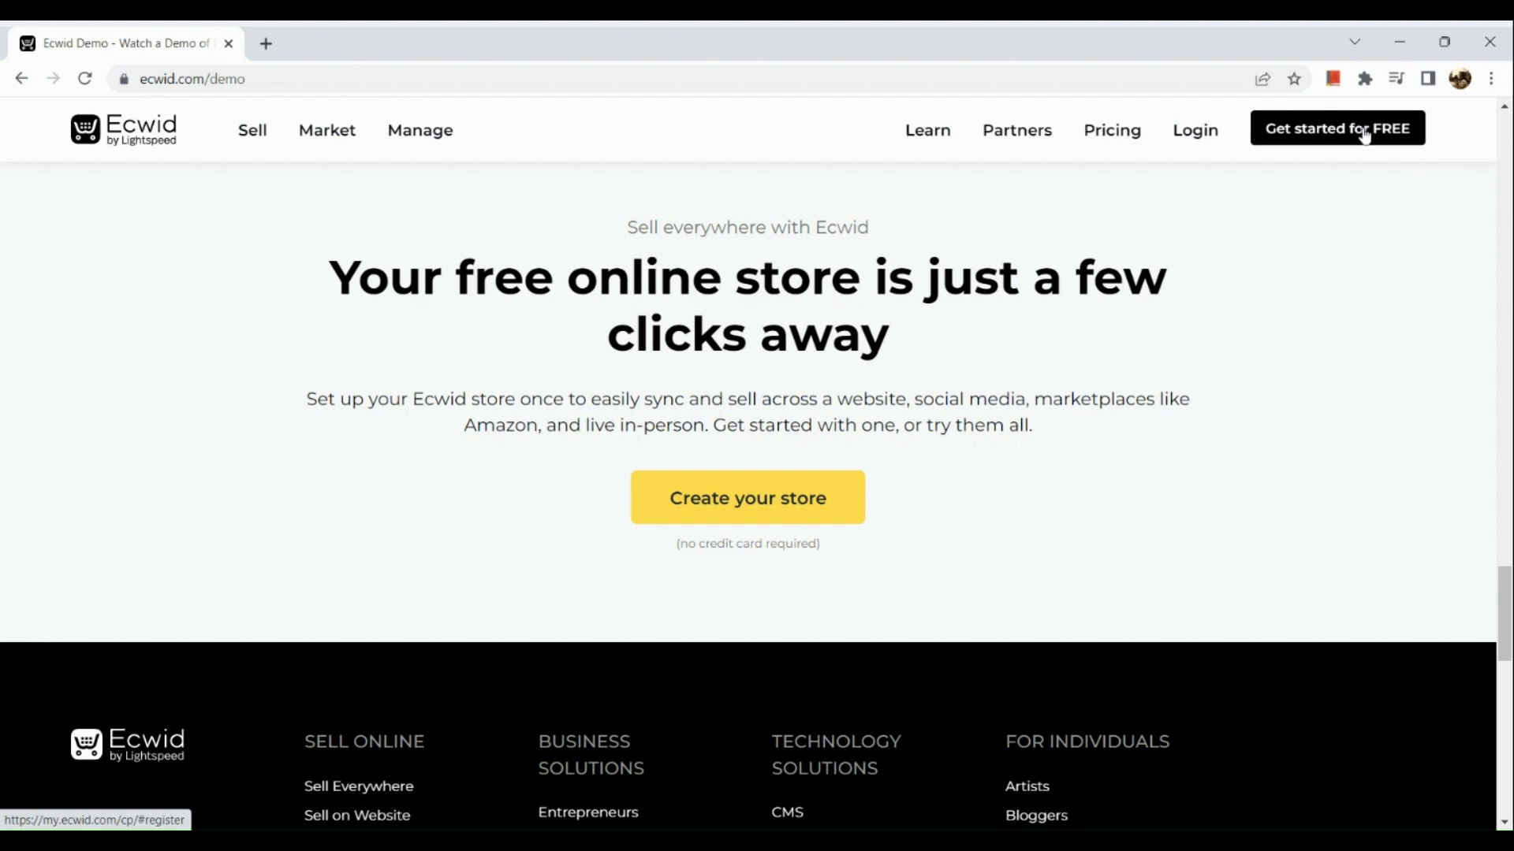
pyautogui.scroll(5, 1364, 136)
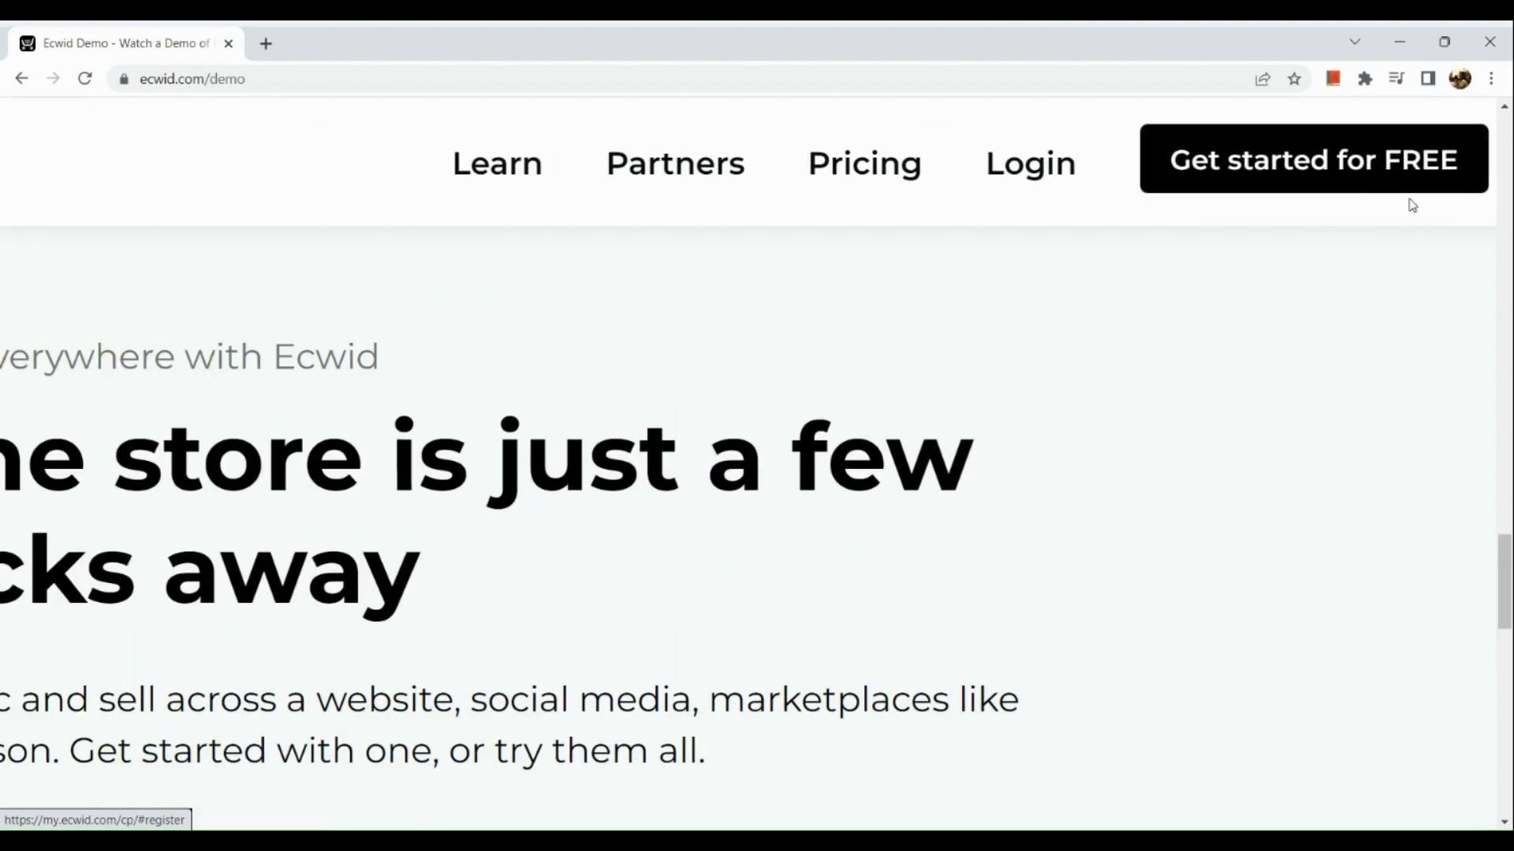
pyautogui.scroll(-5, 1357, 194)
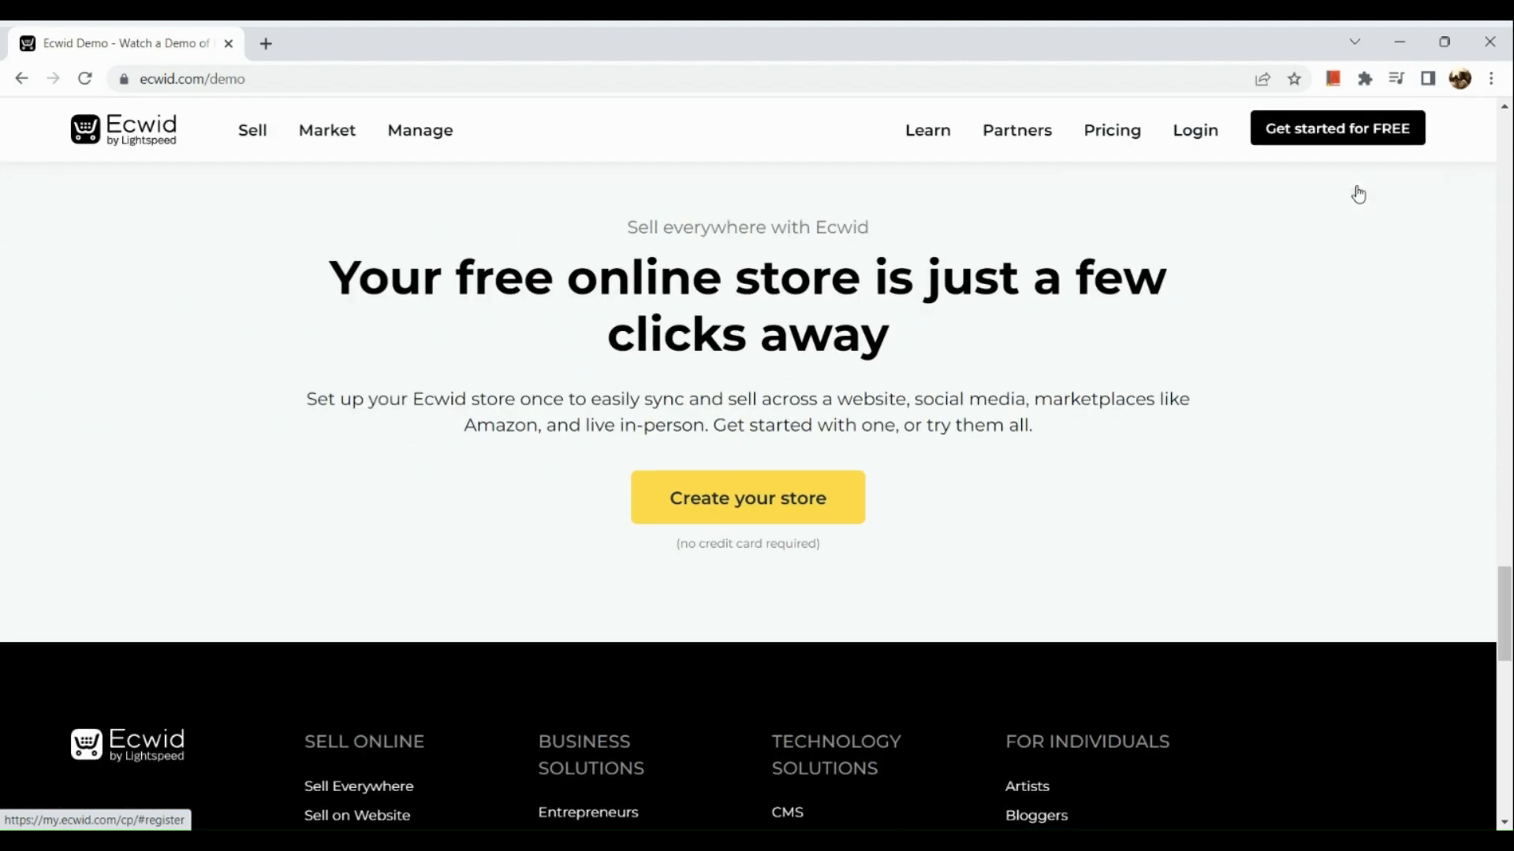
# - Log in to the Ecwid store account and review the dashboard's to-do list of setup tasks
pyautogui.click(1201, 141)
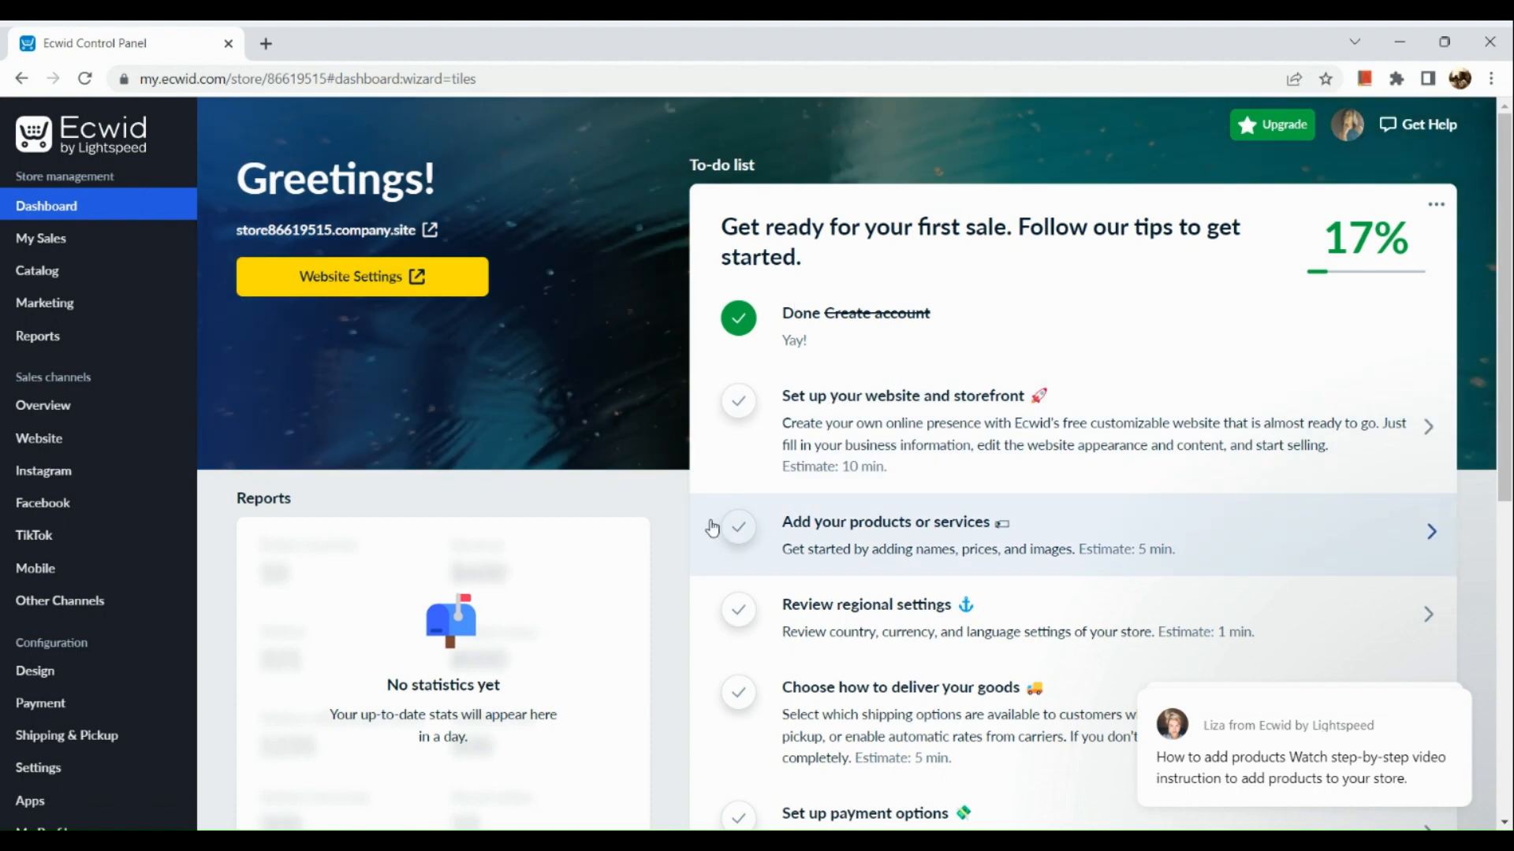
pyautogui.scroll(-1, 750, 473)
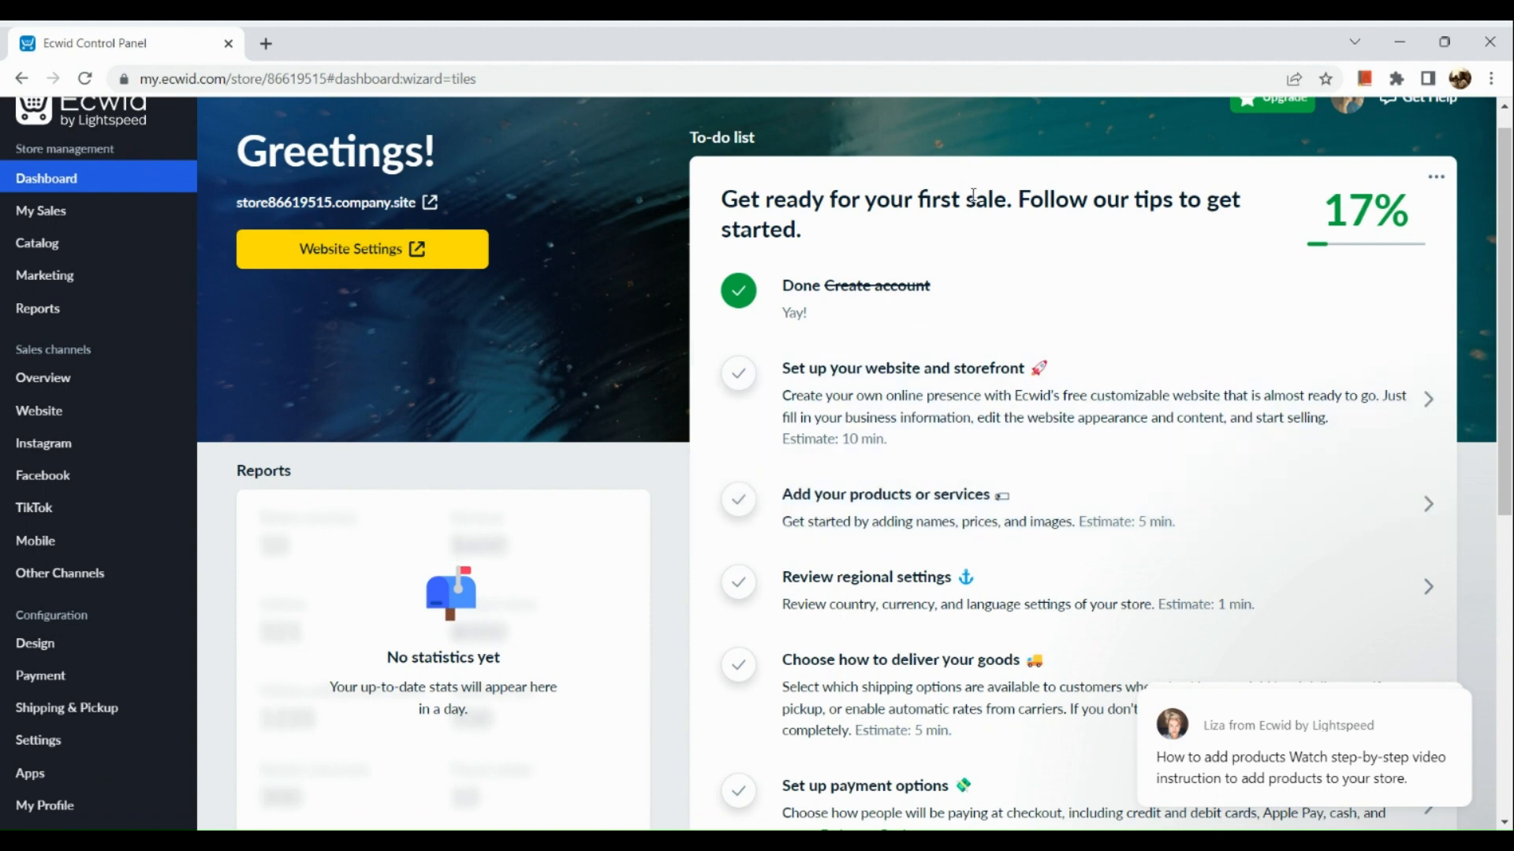
pyautogui.scroll(-1, 995, 307)
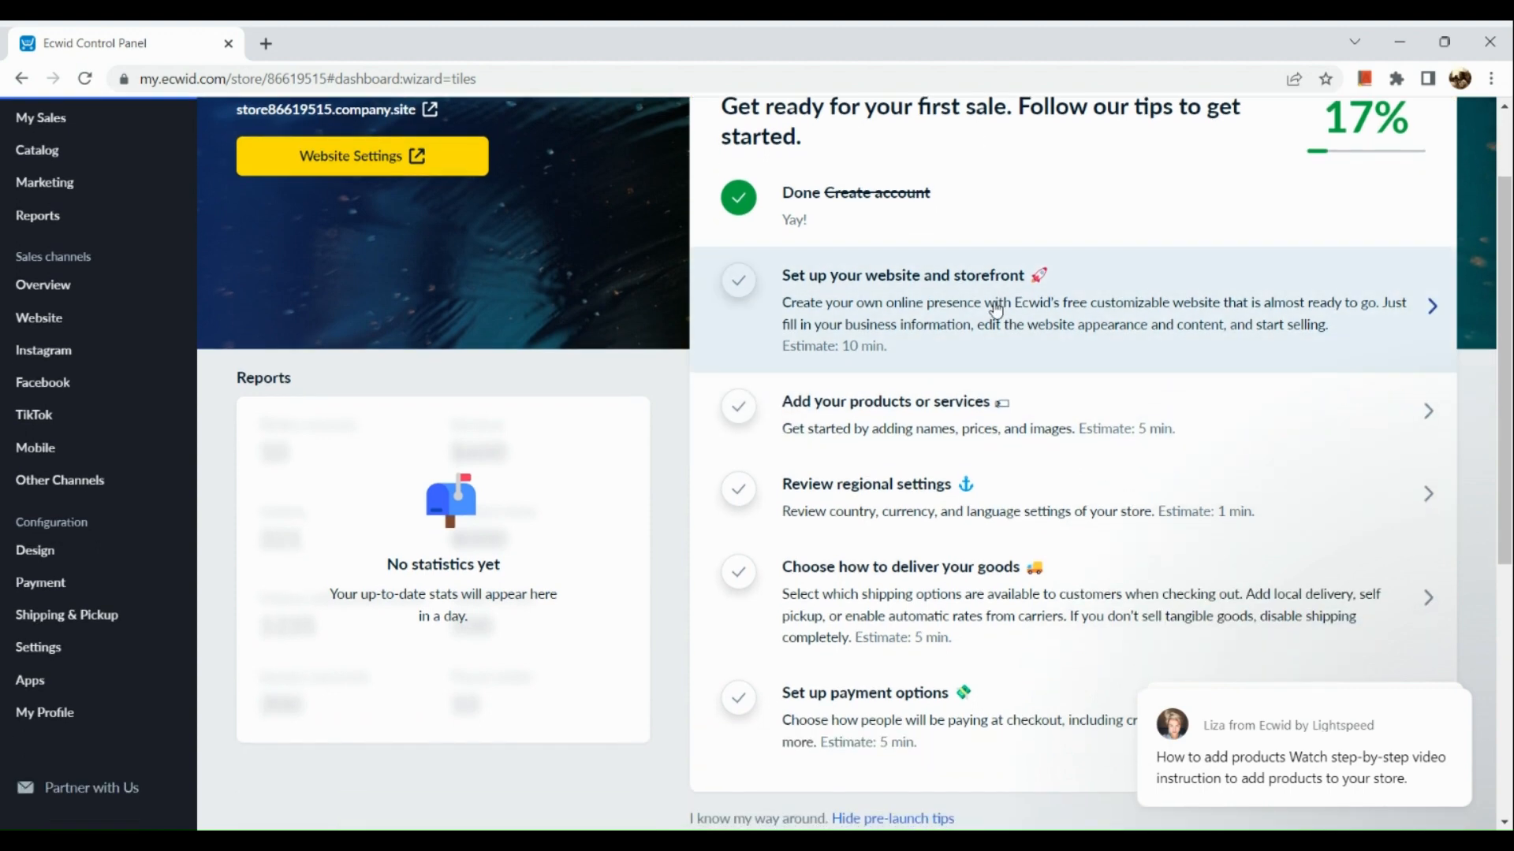
pyautogui.scroll(-1, 995, 308)
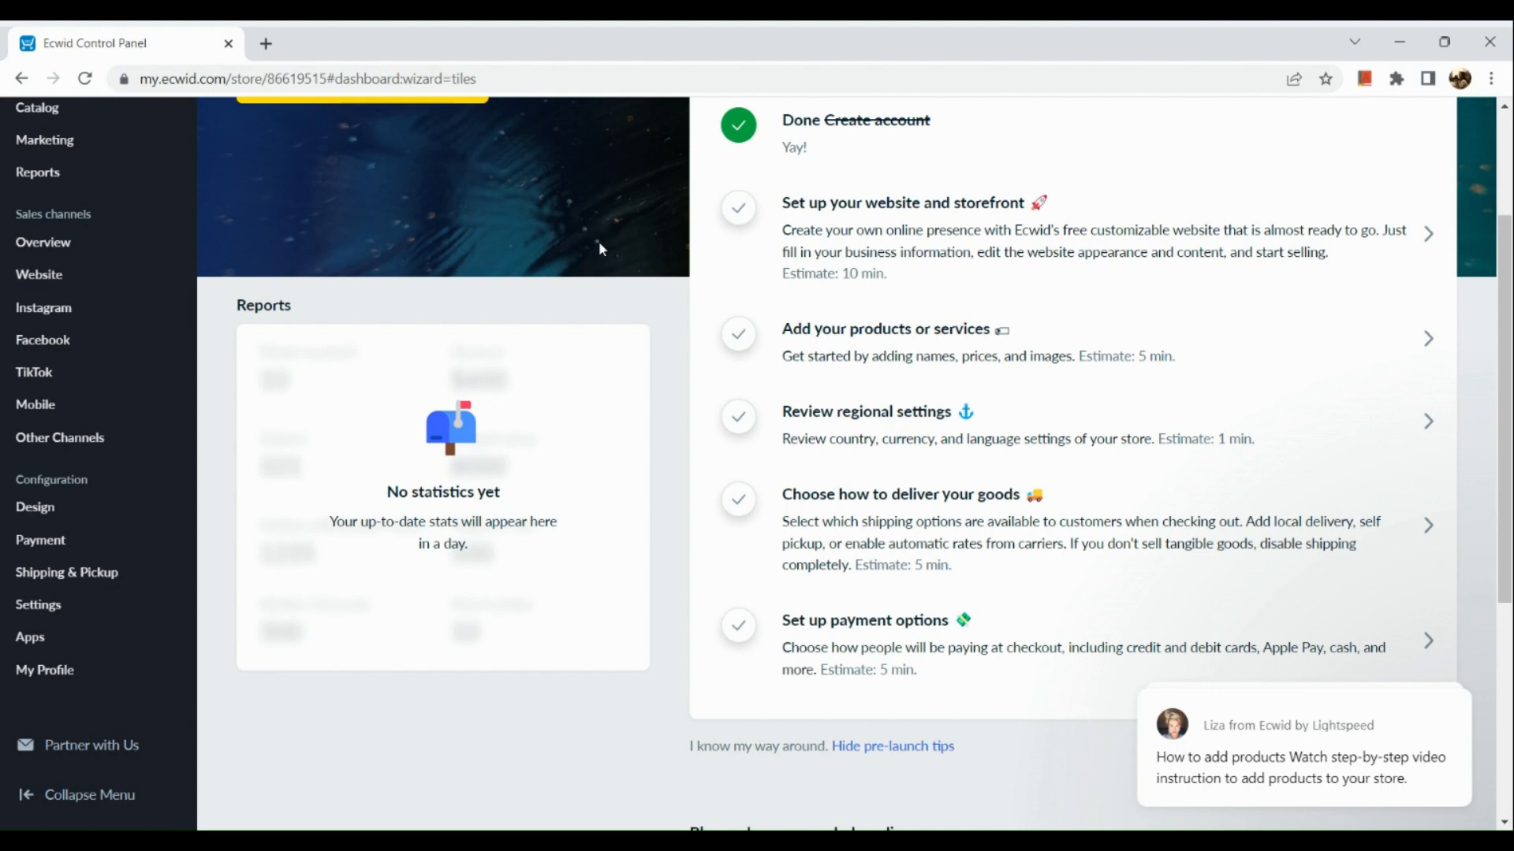
pyautogui.scroll(3, 125, 315)
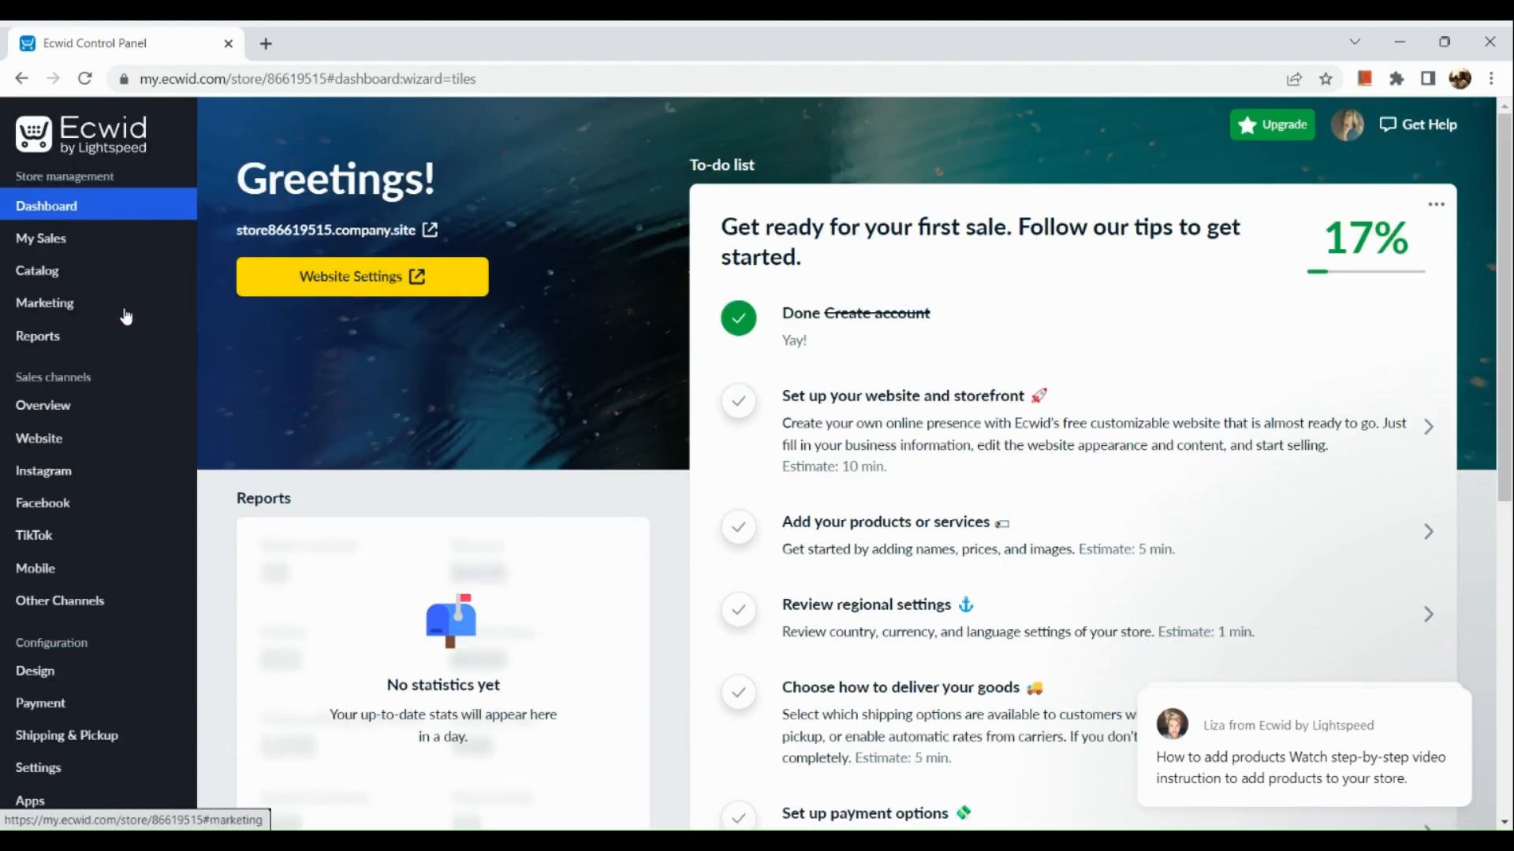
# - Open the App Market and show its Dropshipping category
pyautogui.scroll(-1, 63, 678)
pyautogui.moveTo(45, 750)
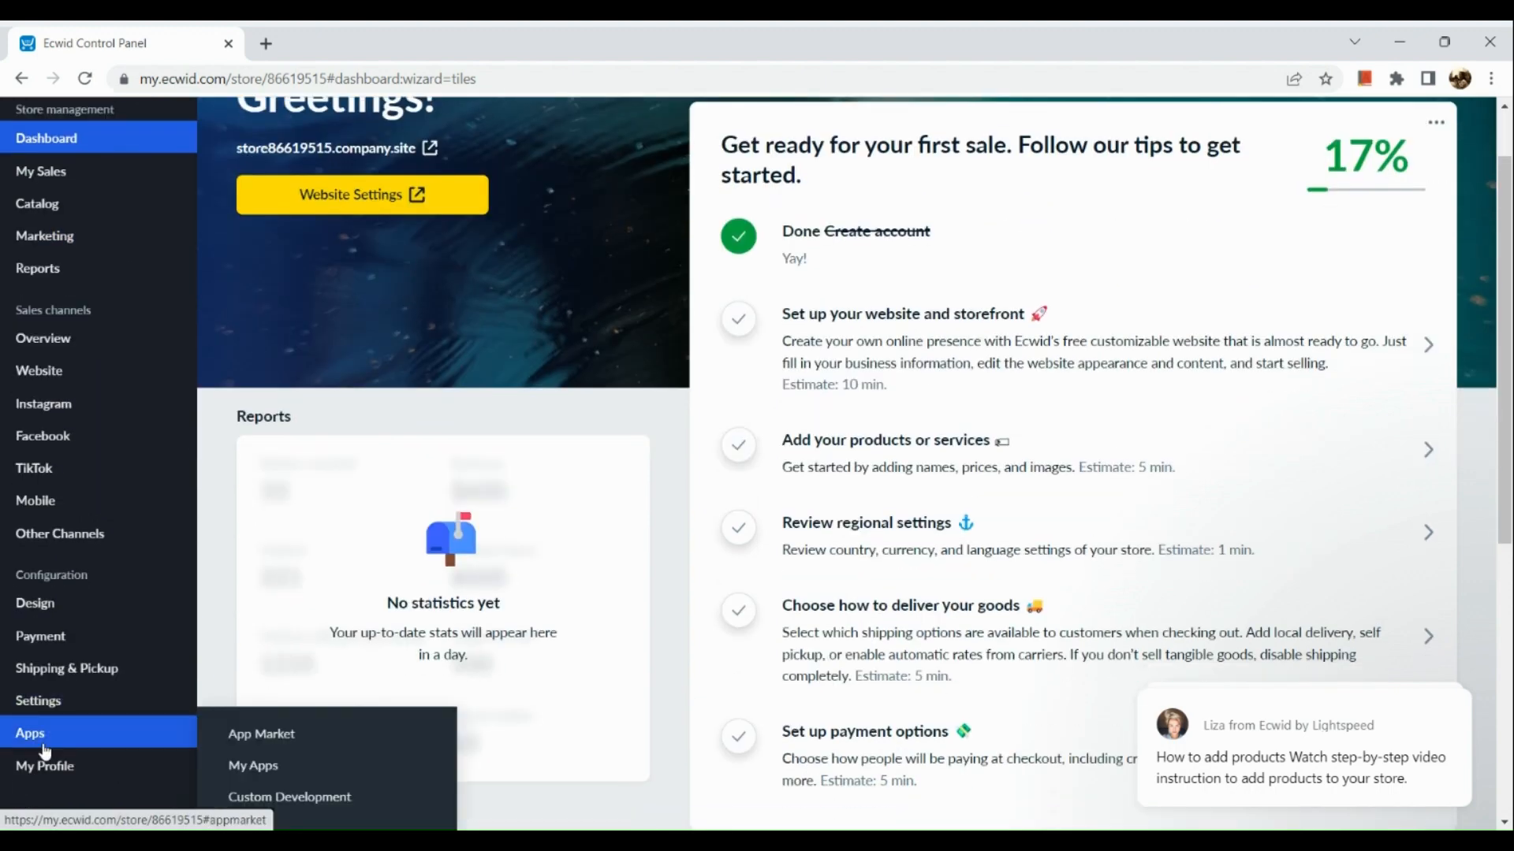
pyautogui.scroll(5, 45, 752)
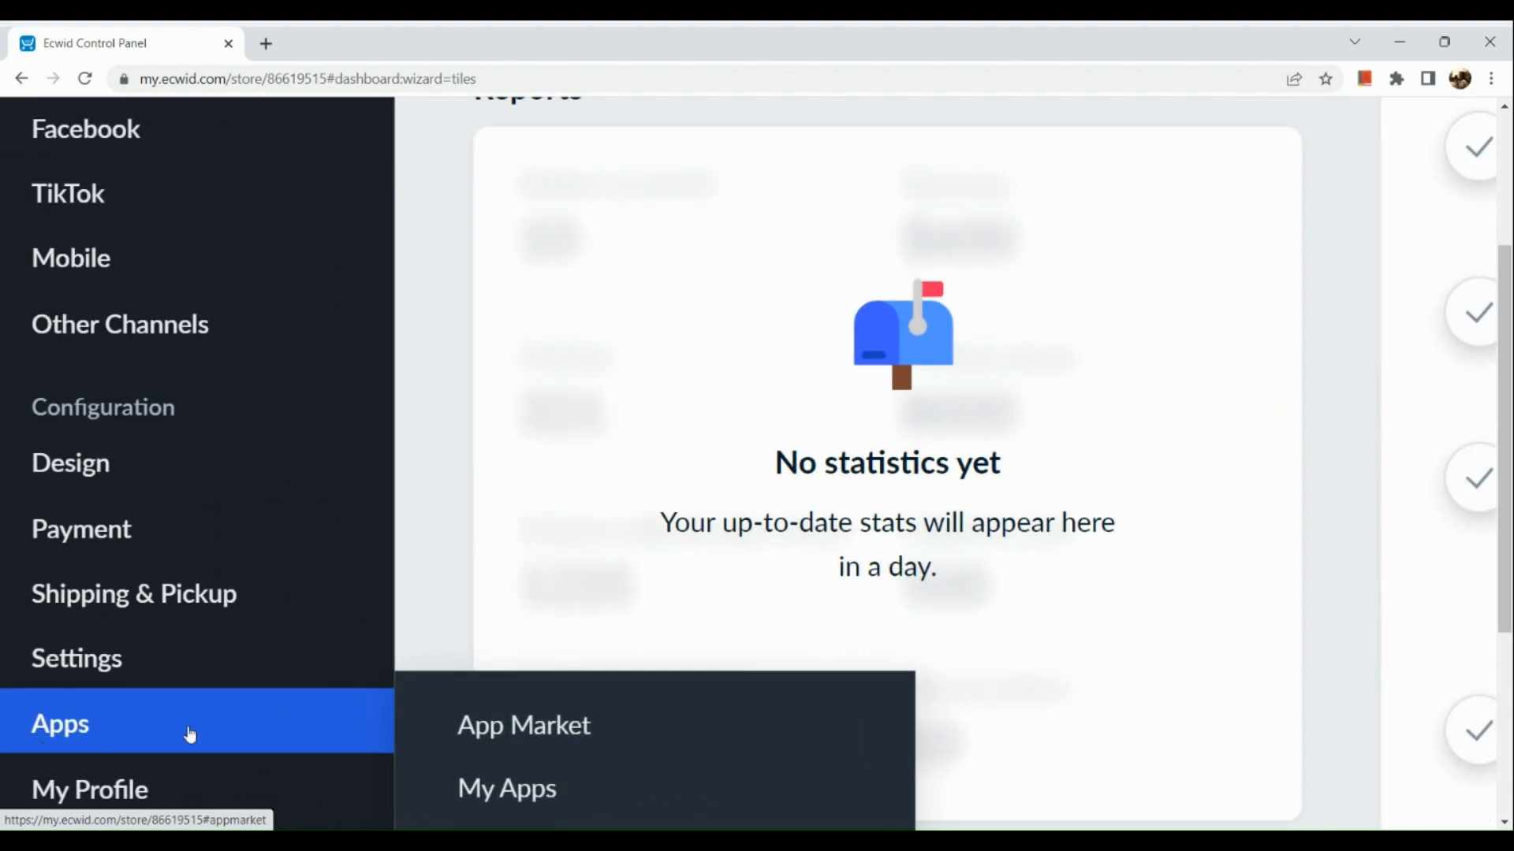
pyautogui.click(487, 733)
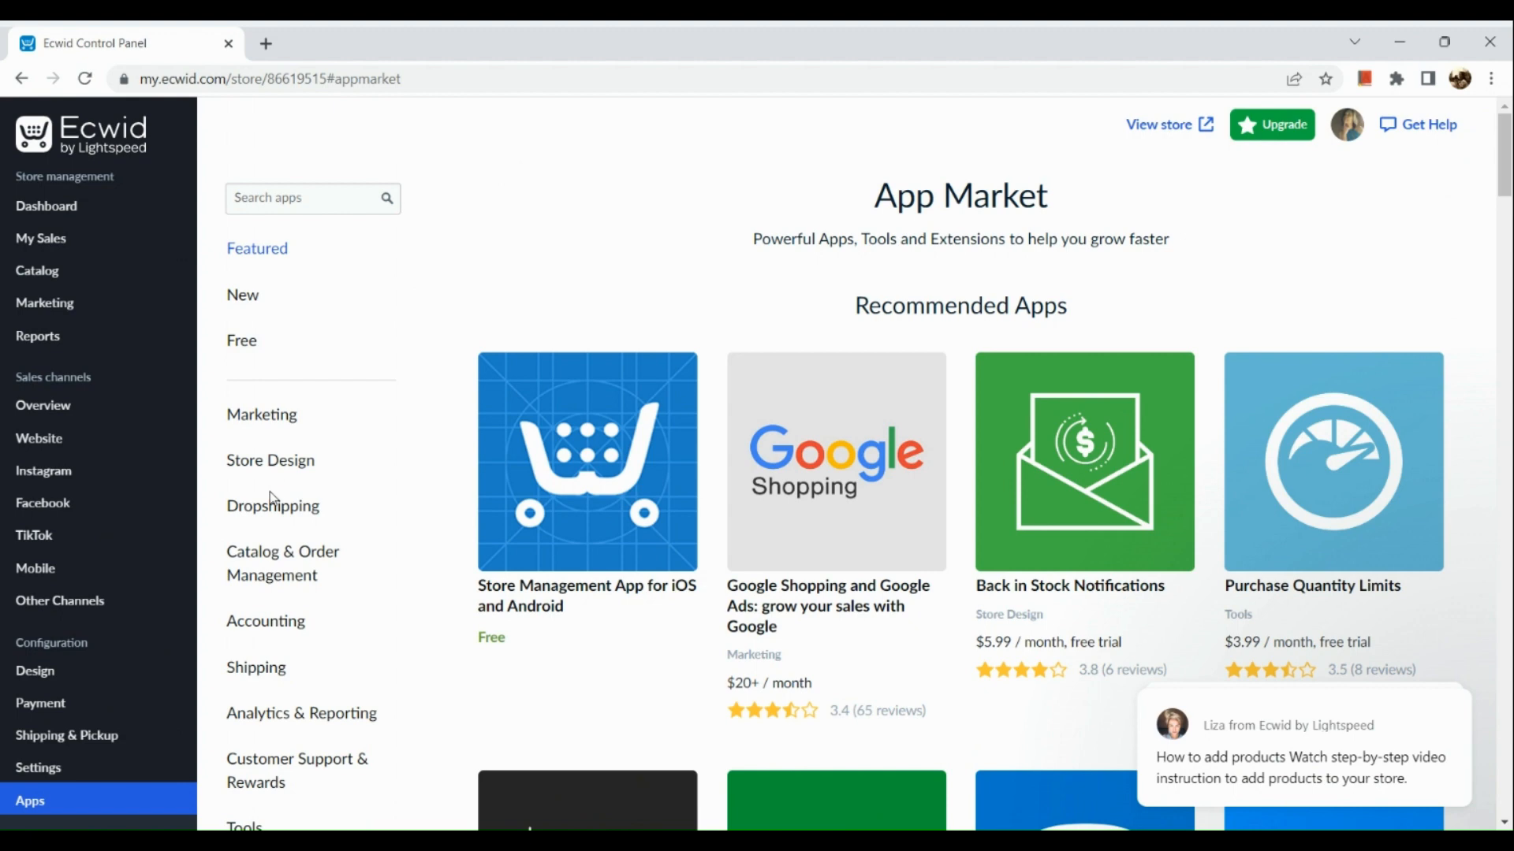
pyautogui.scroll(5, 270, 501)
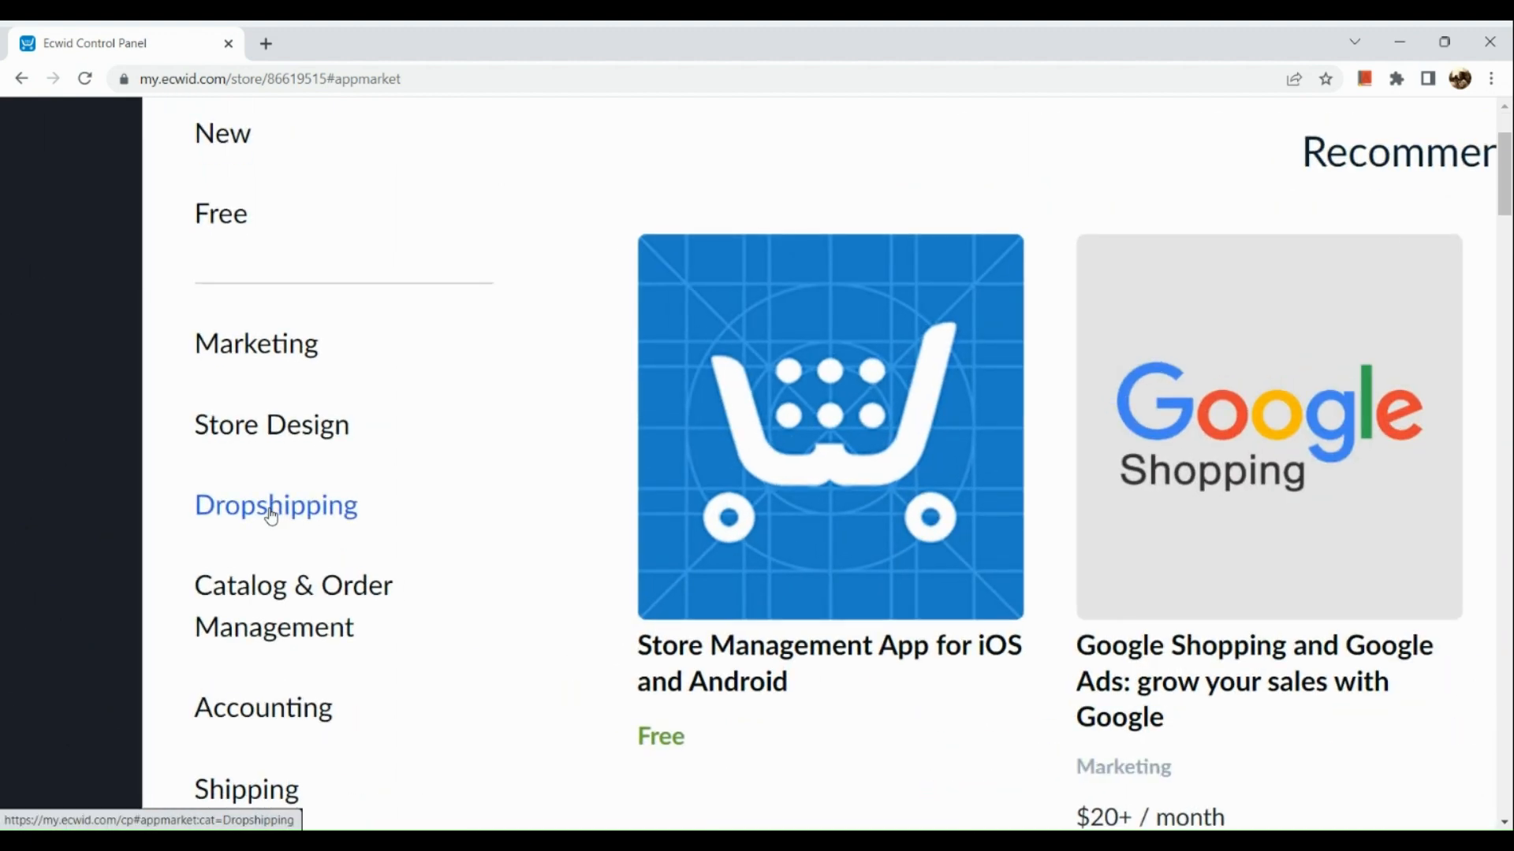
pyautogui.click(271, 511)
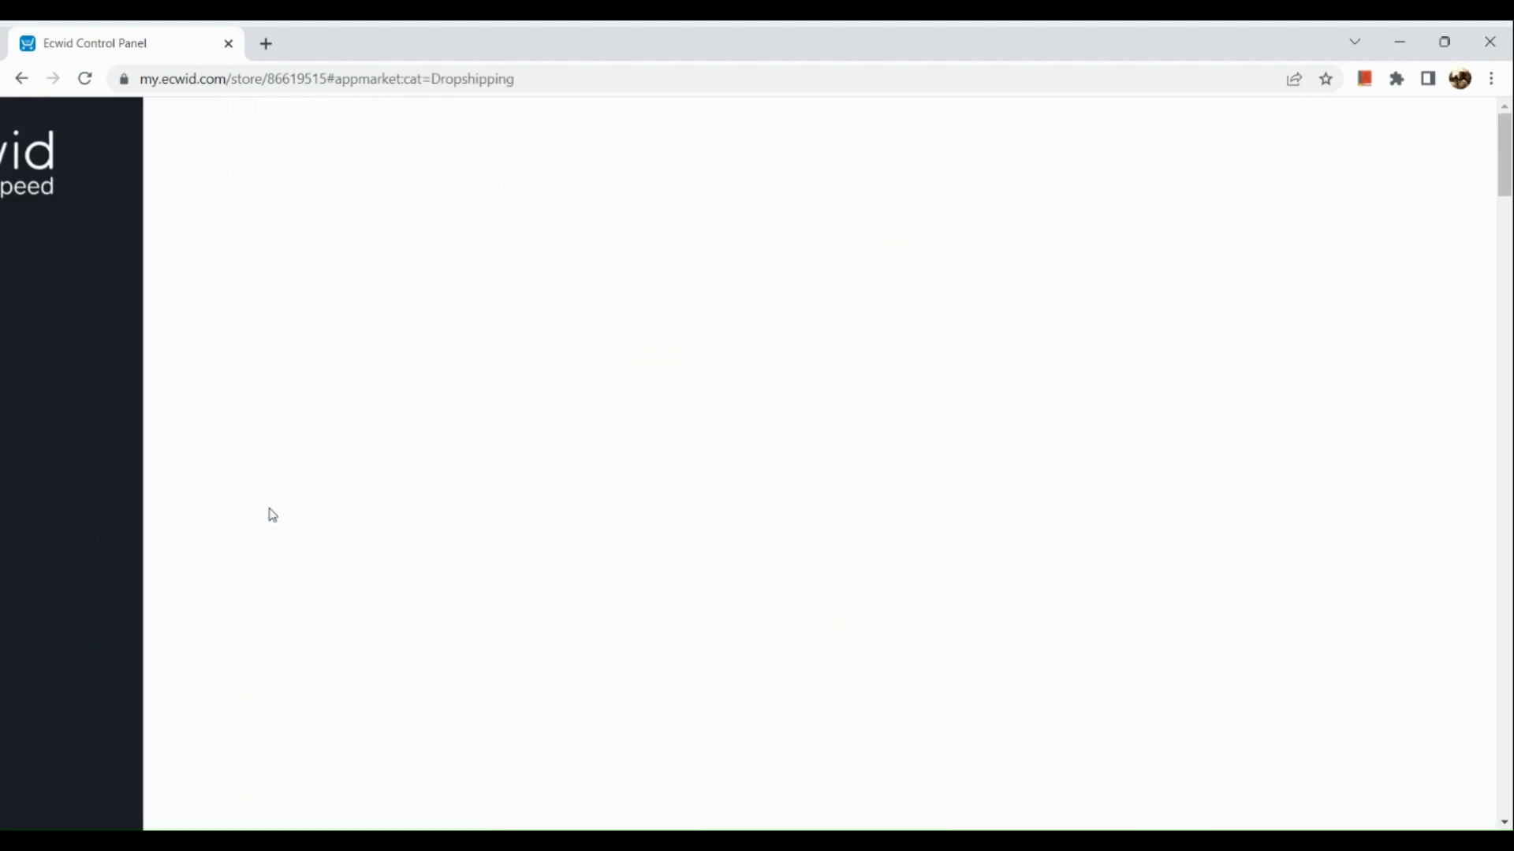
# - Examine the available dropshipping apps, comparing their descriptions, prices and ratings
pyautogui.scroll(-5, 309, 415)
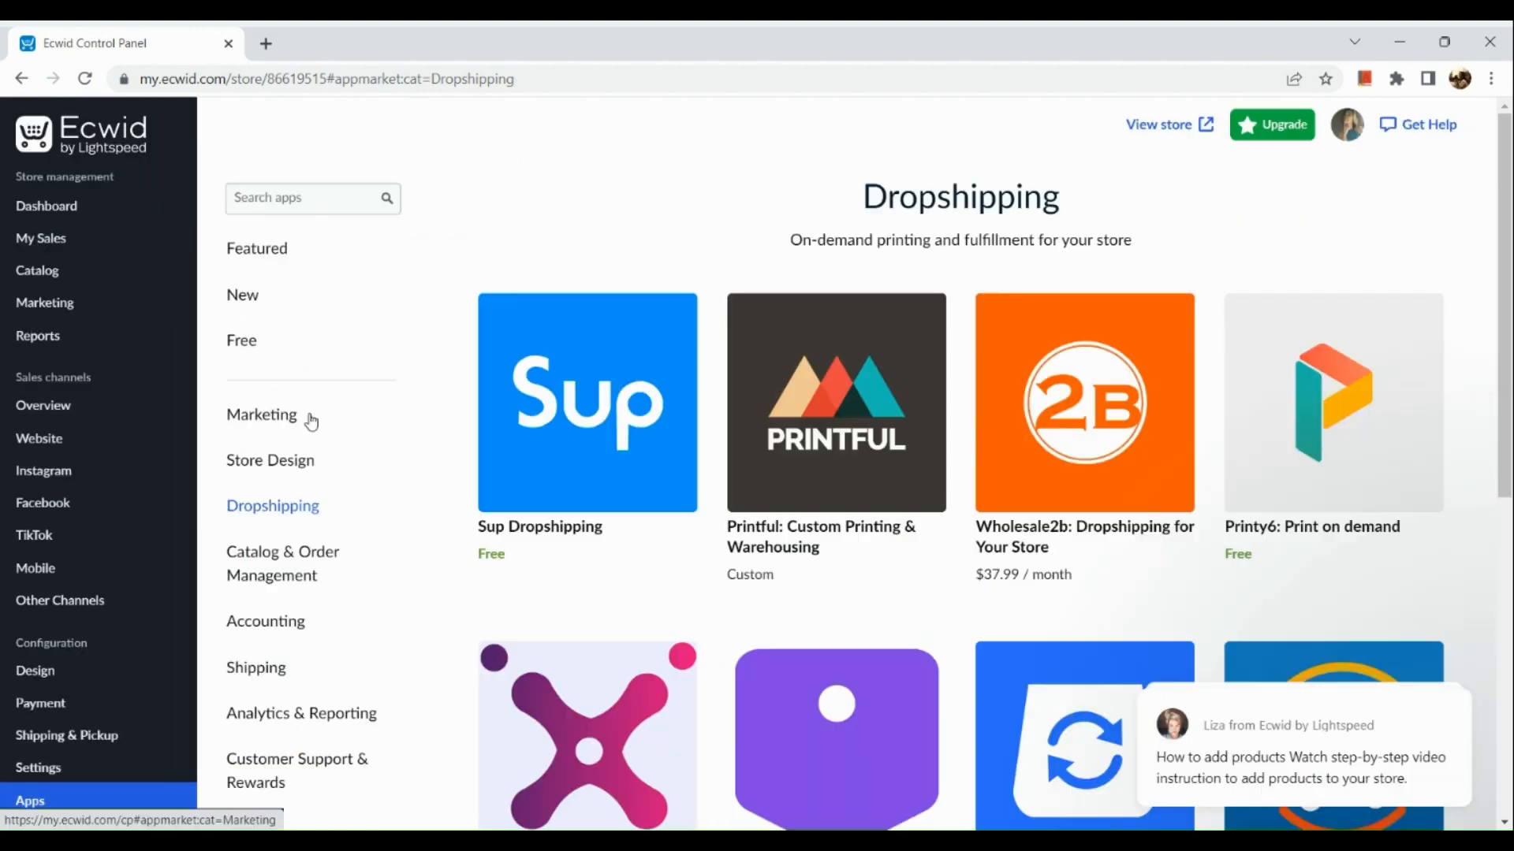
pyautogui.scroll(-3, 456, 473)
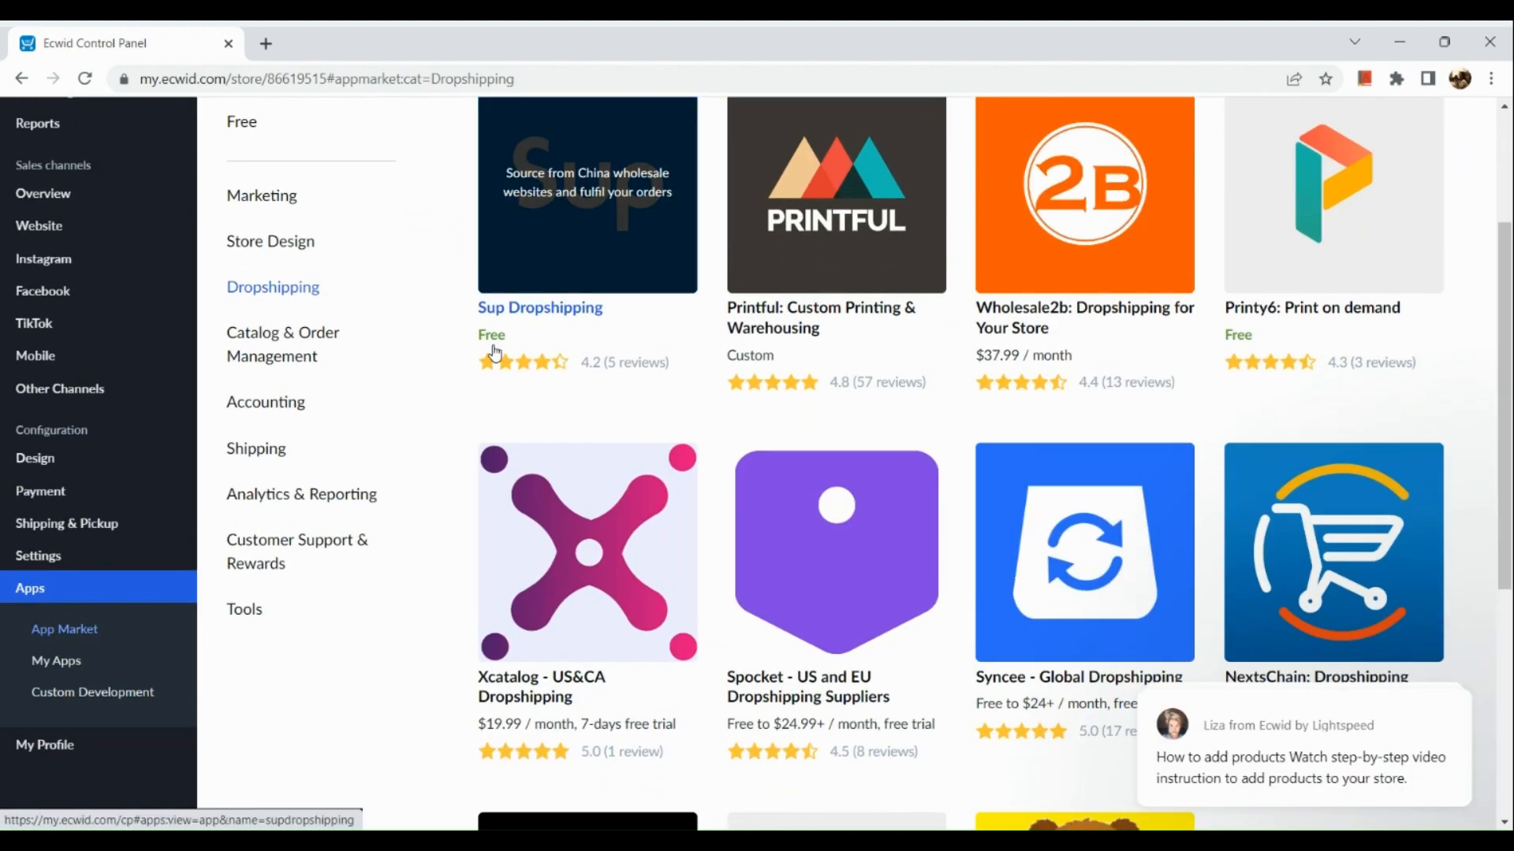
pyautogui.scroll(5, 494, 347)
pyautogui.scroll(-5, 494, 347)
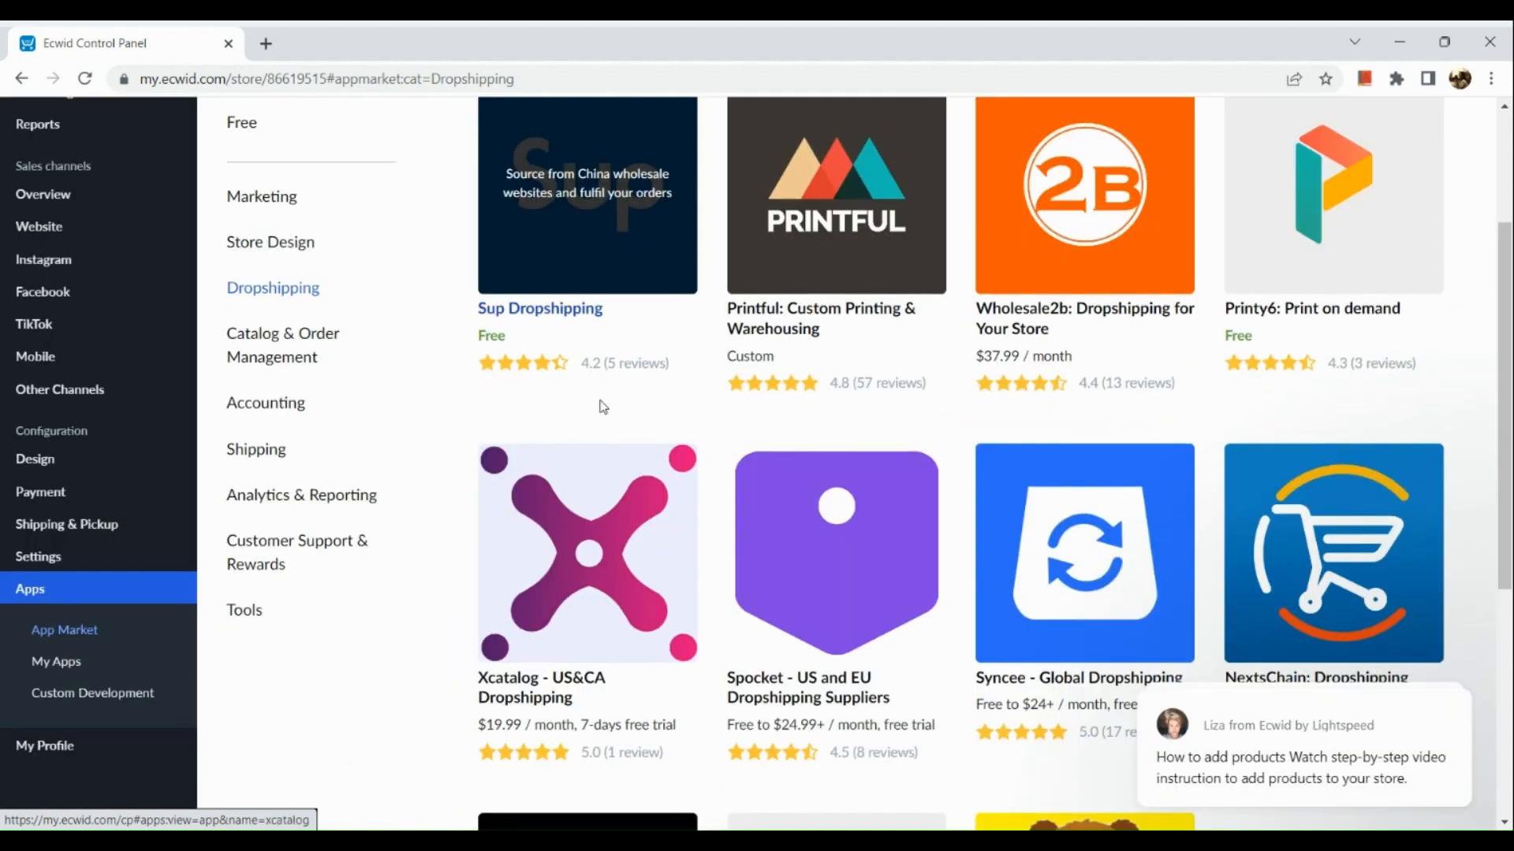
pyautogui.scroll(-5, 693, 506)
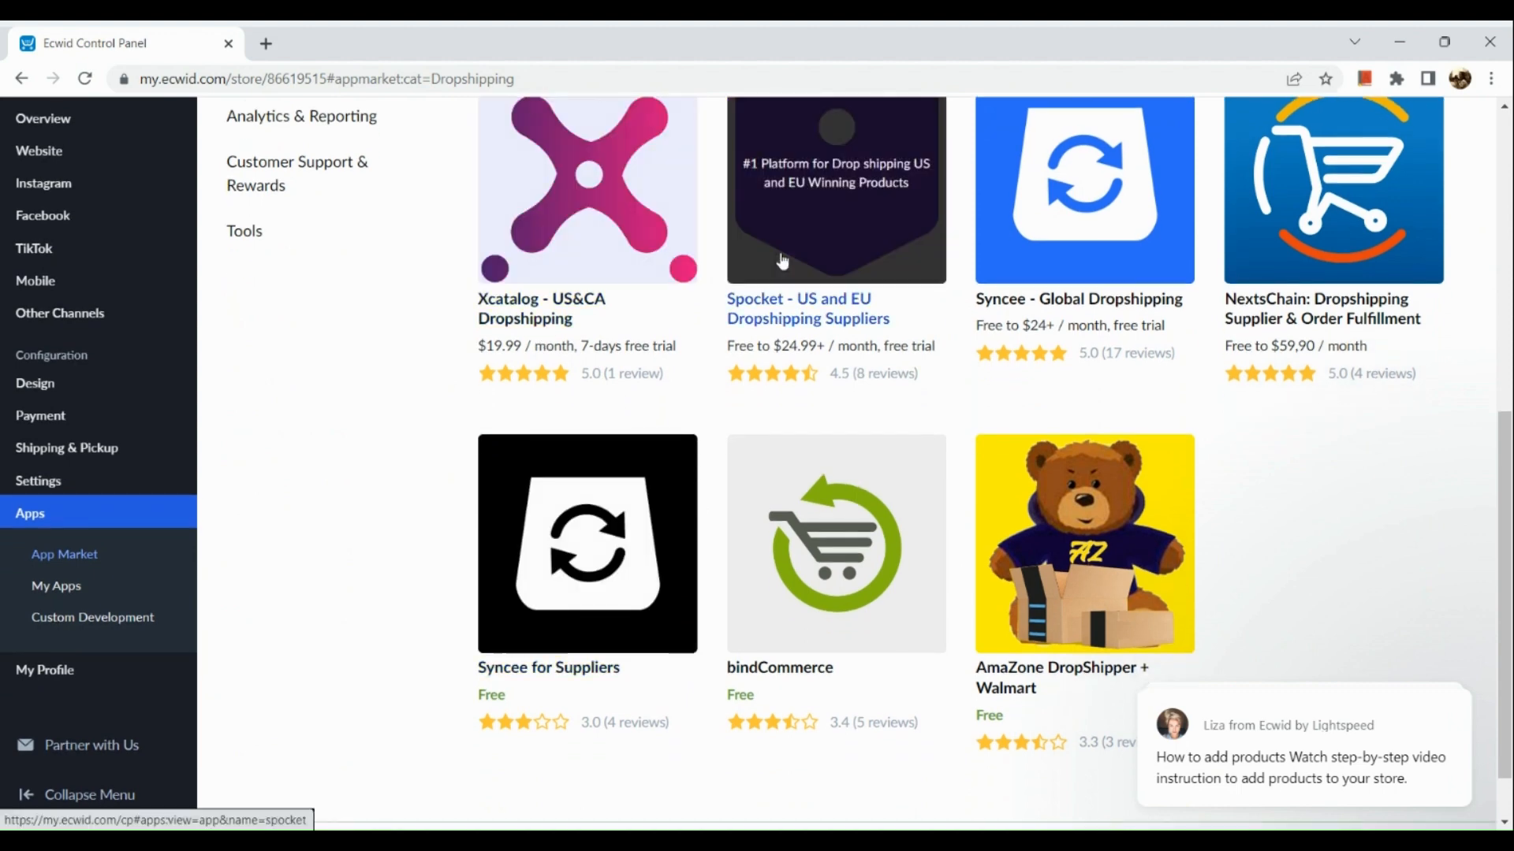
pyautogui.scroll(1, 782, 261)
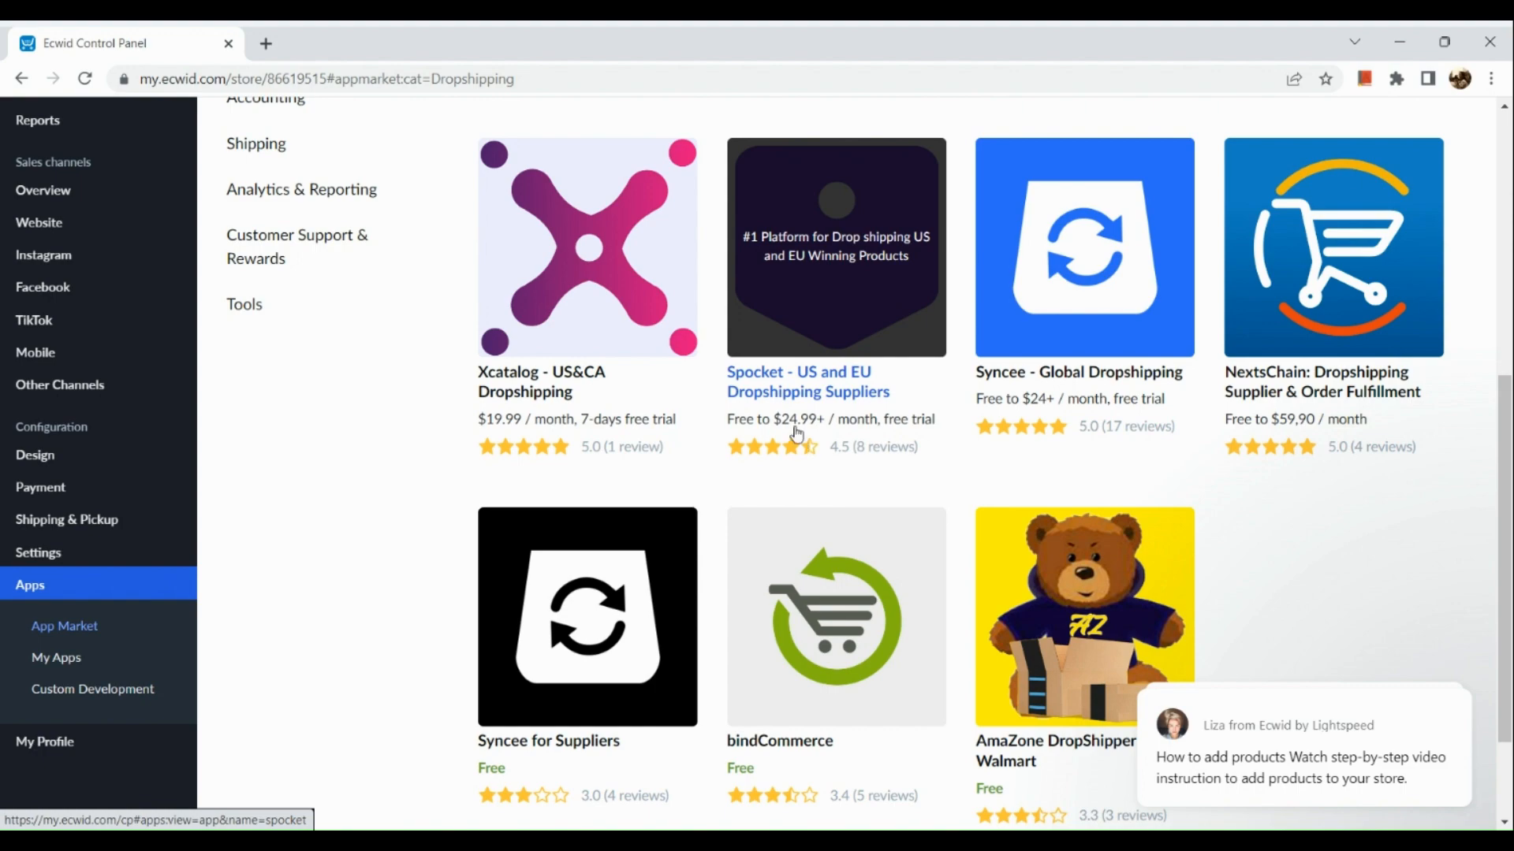
# - Open the details page of the Sup Dropshipping app
pyautogui.scroll(6, 796, 433)
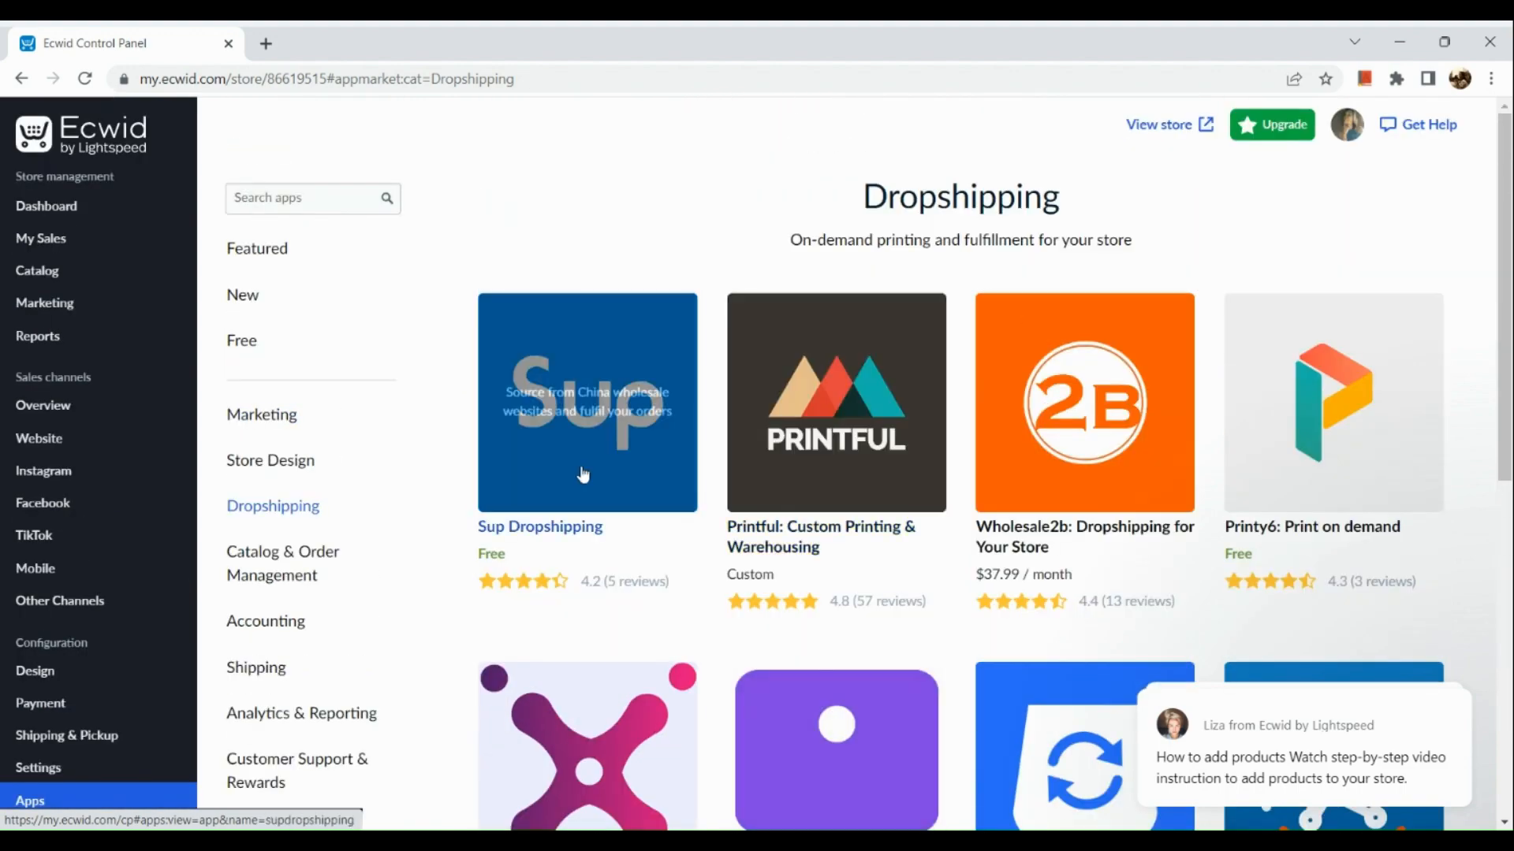
pyautogui.scroll(5, 582, 475)
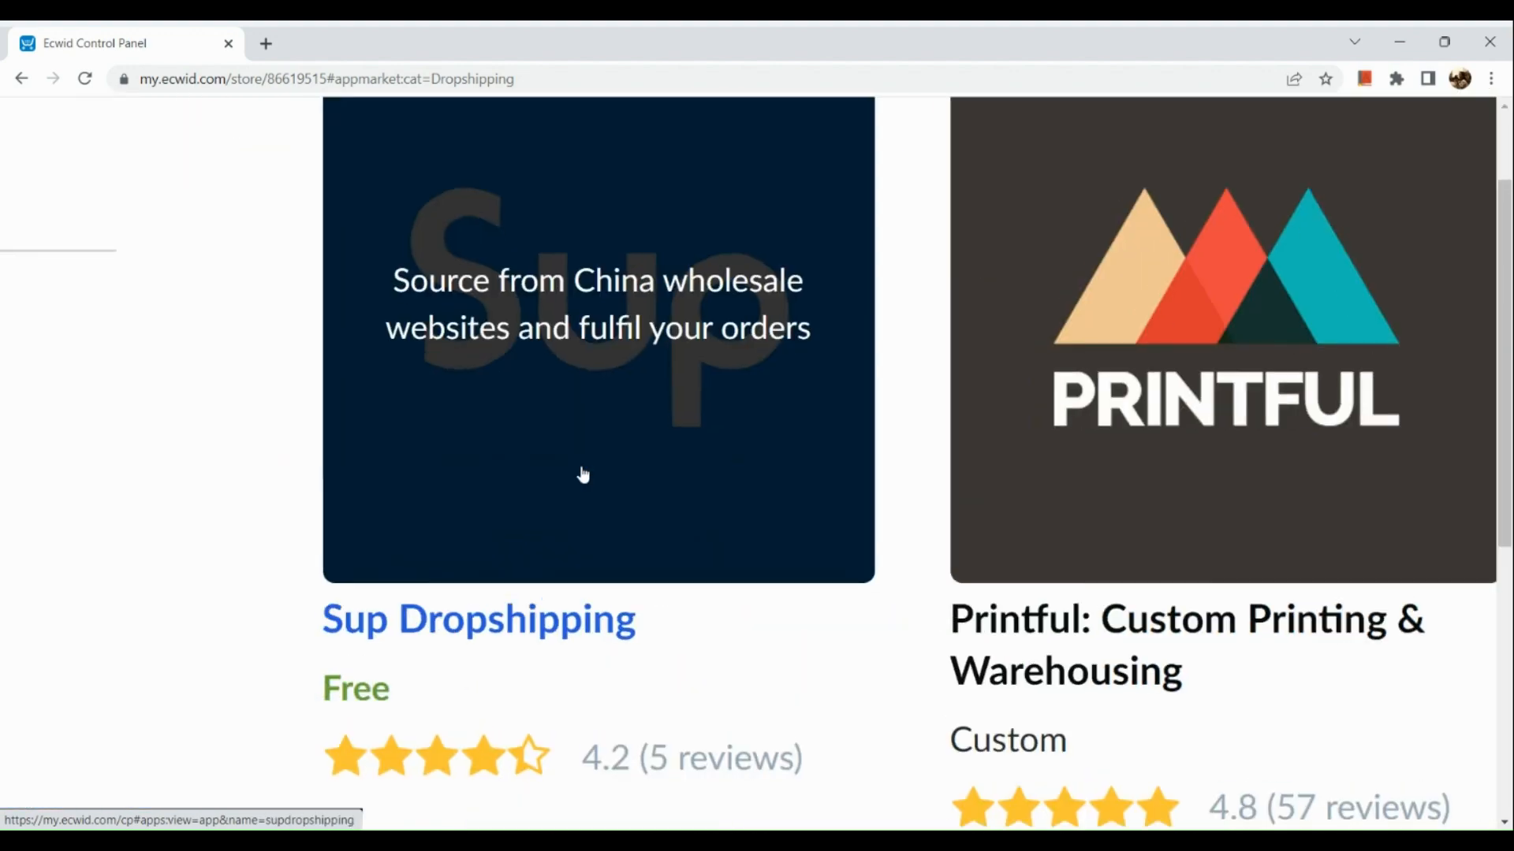
pyautogui.click(582, 474)
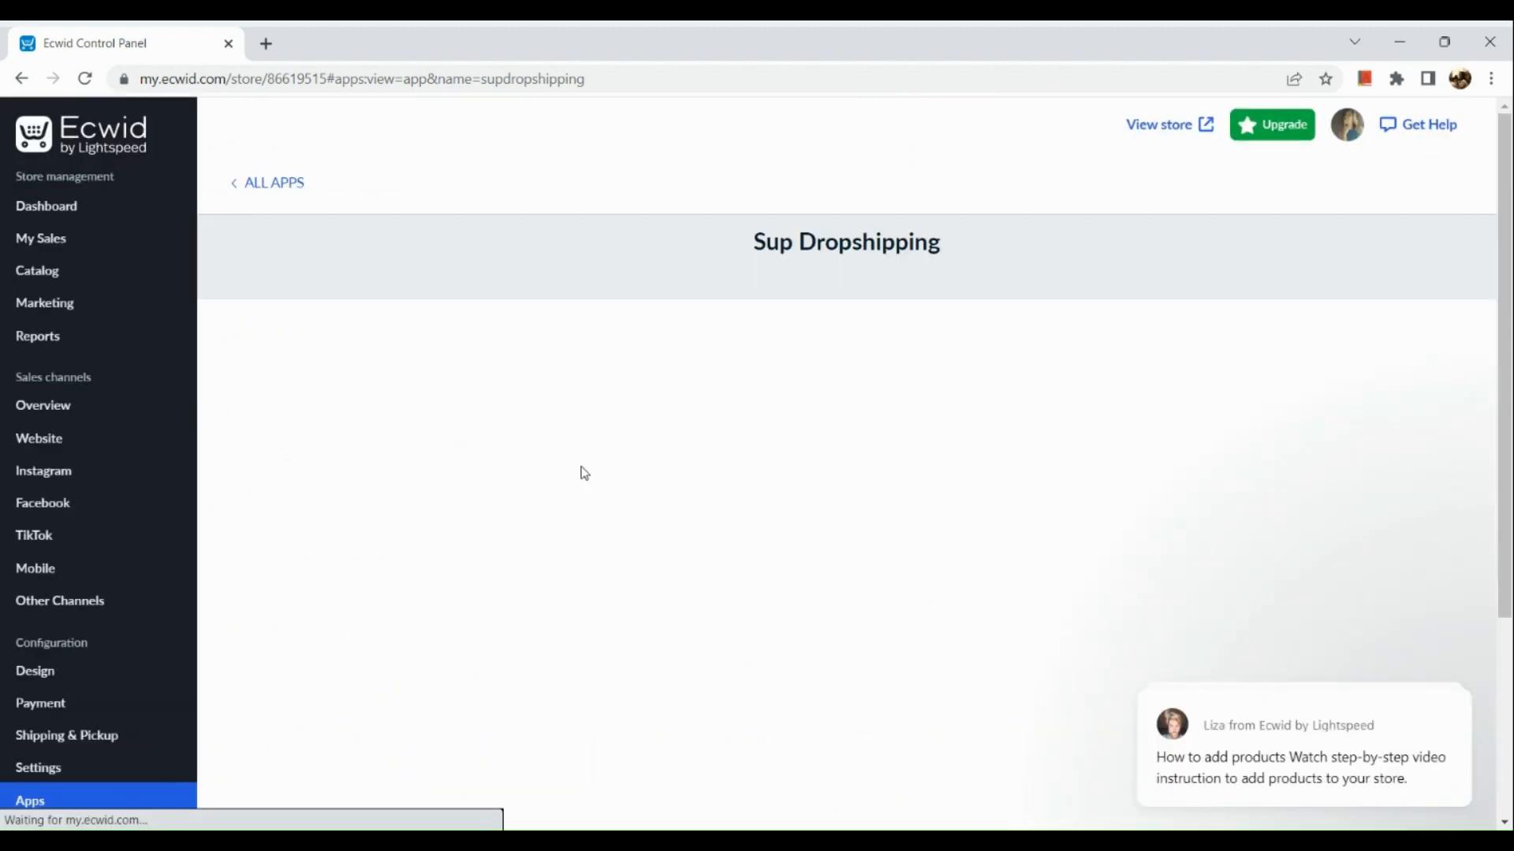
# - Read the Sup Dropshipping app's description, covering sourcing, profit, multi-store management, shipping, Chrome extension and mobile features
pyautogui.scroll(-3, 584, 474)
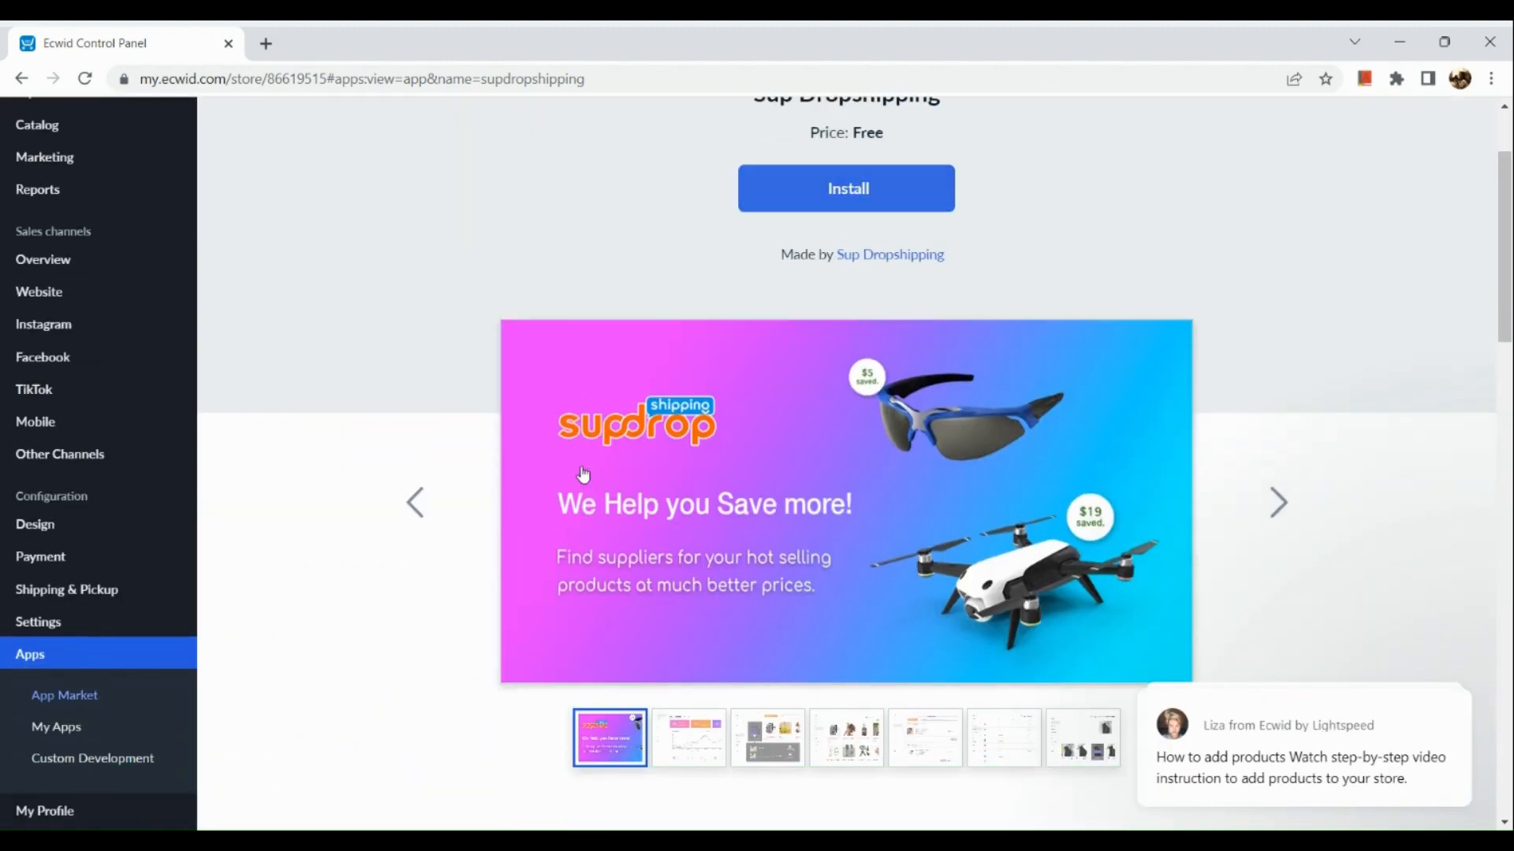
pyautogui.scroll(-2, 683, 541)
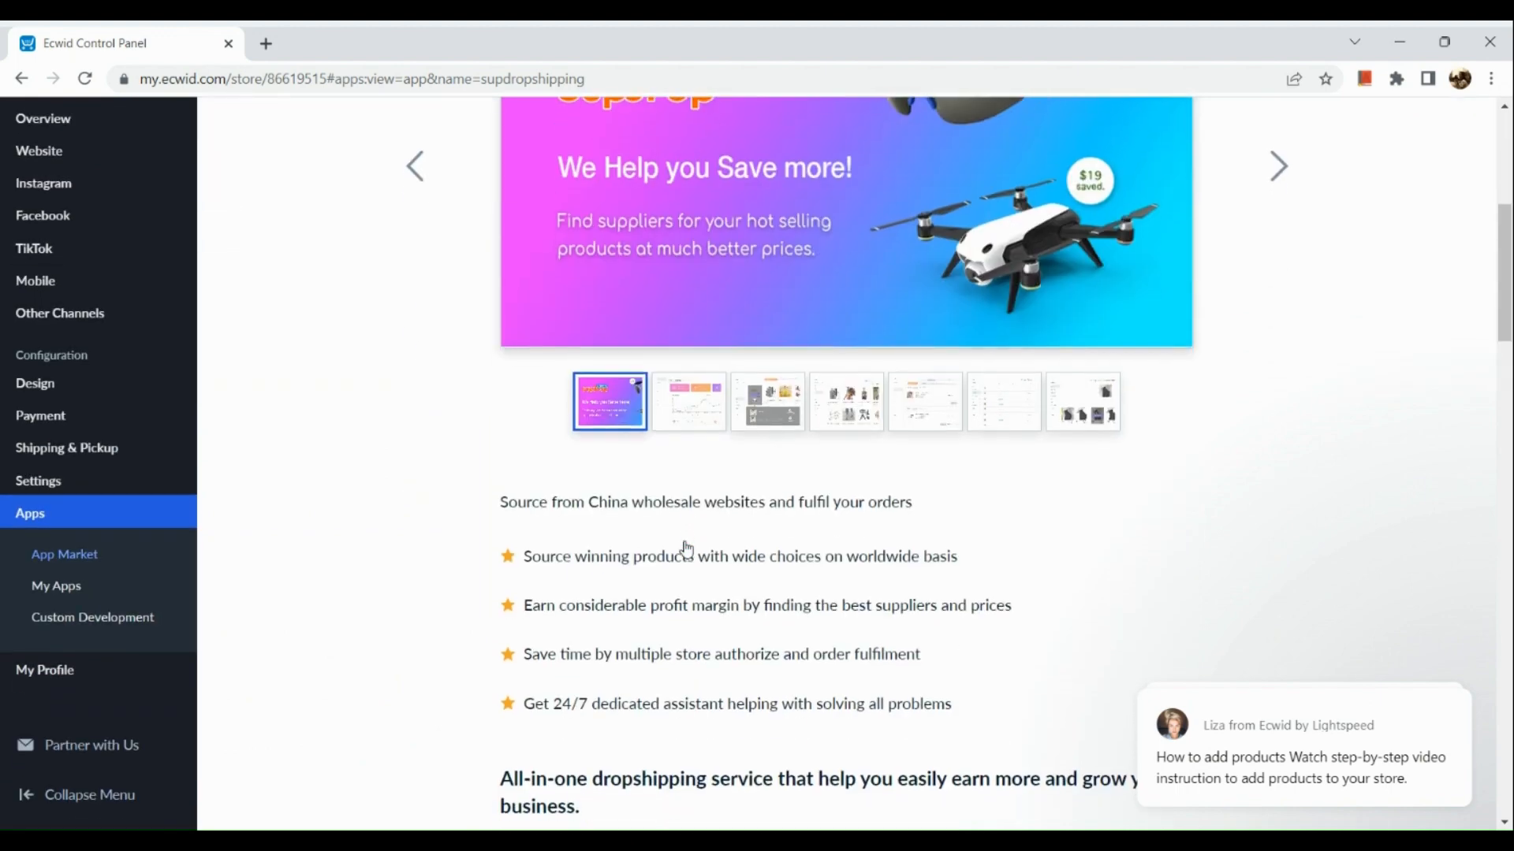
pyautogui.scroll(-4, 684, 548)
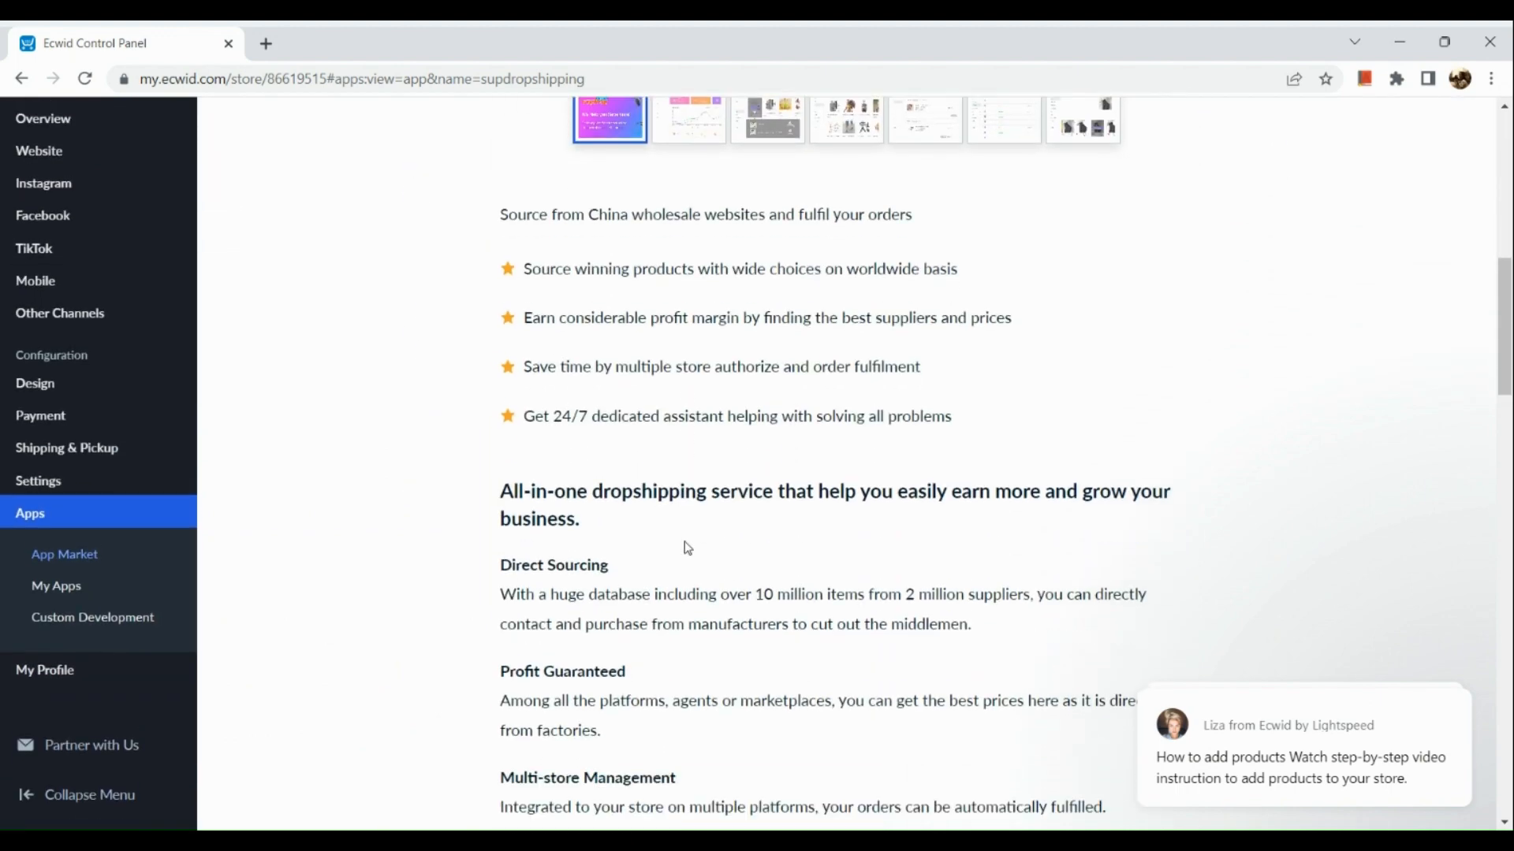
pyautogui.scroll(-1, 686, 548)
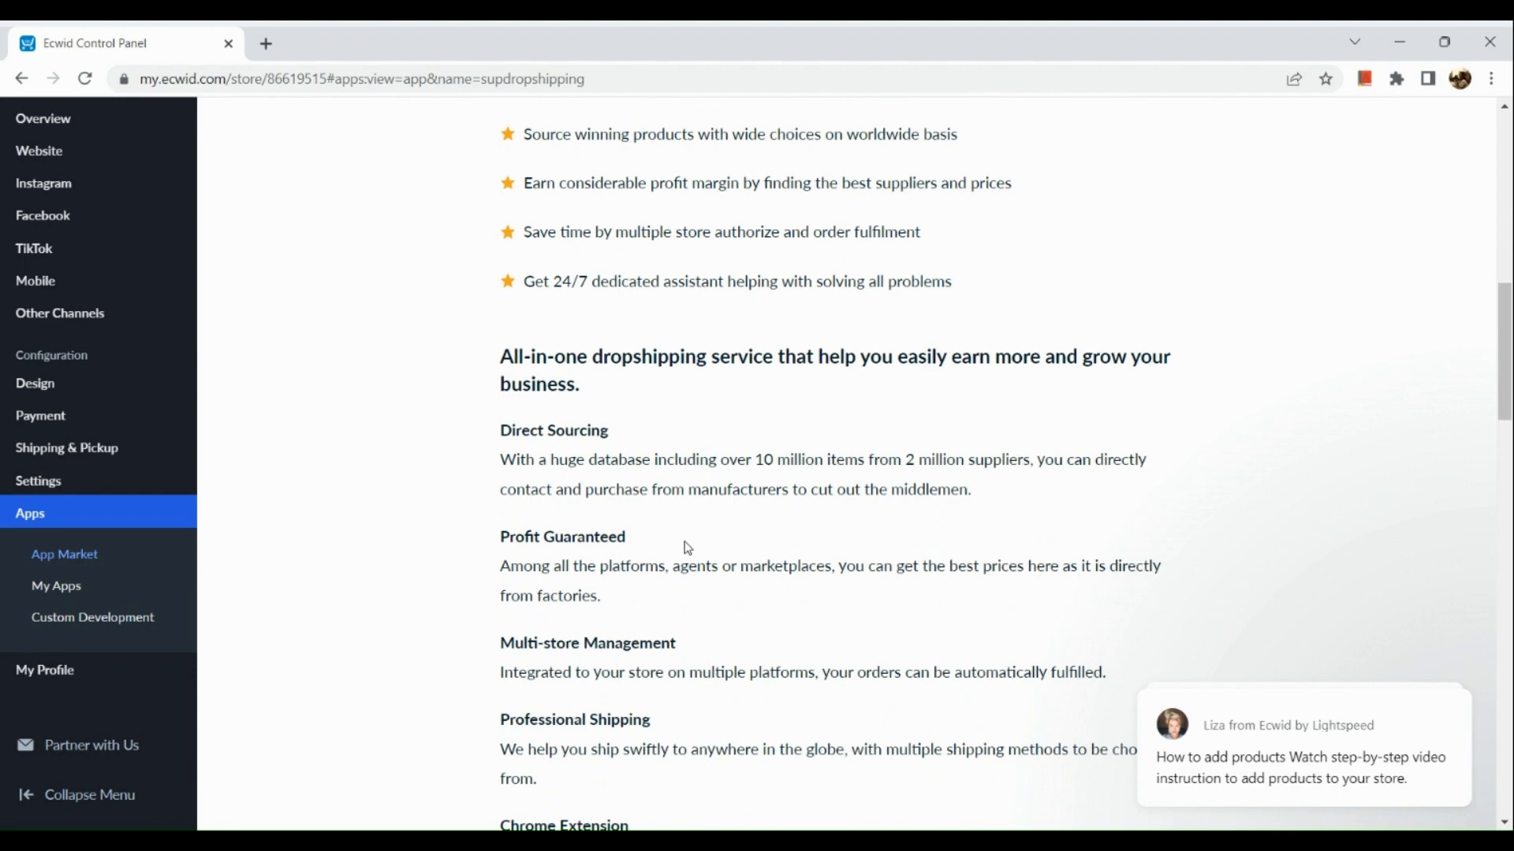
pyautogui.scroll(-1, 688, 548)
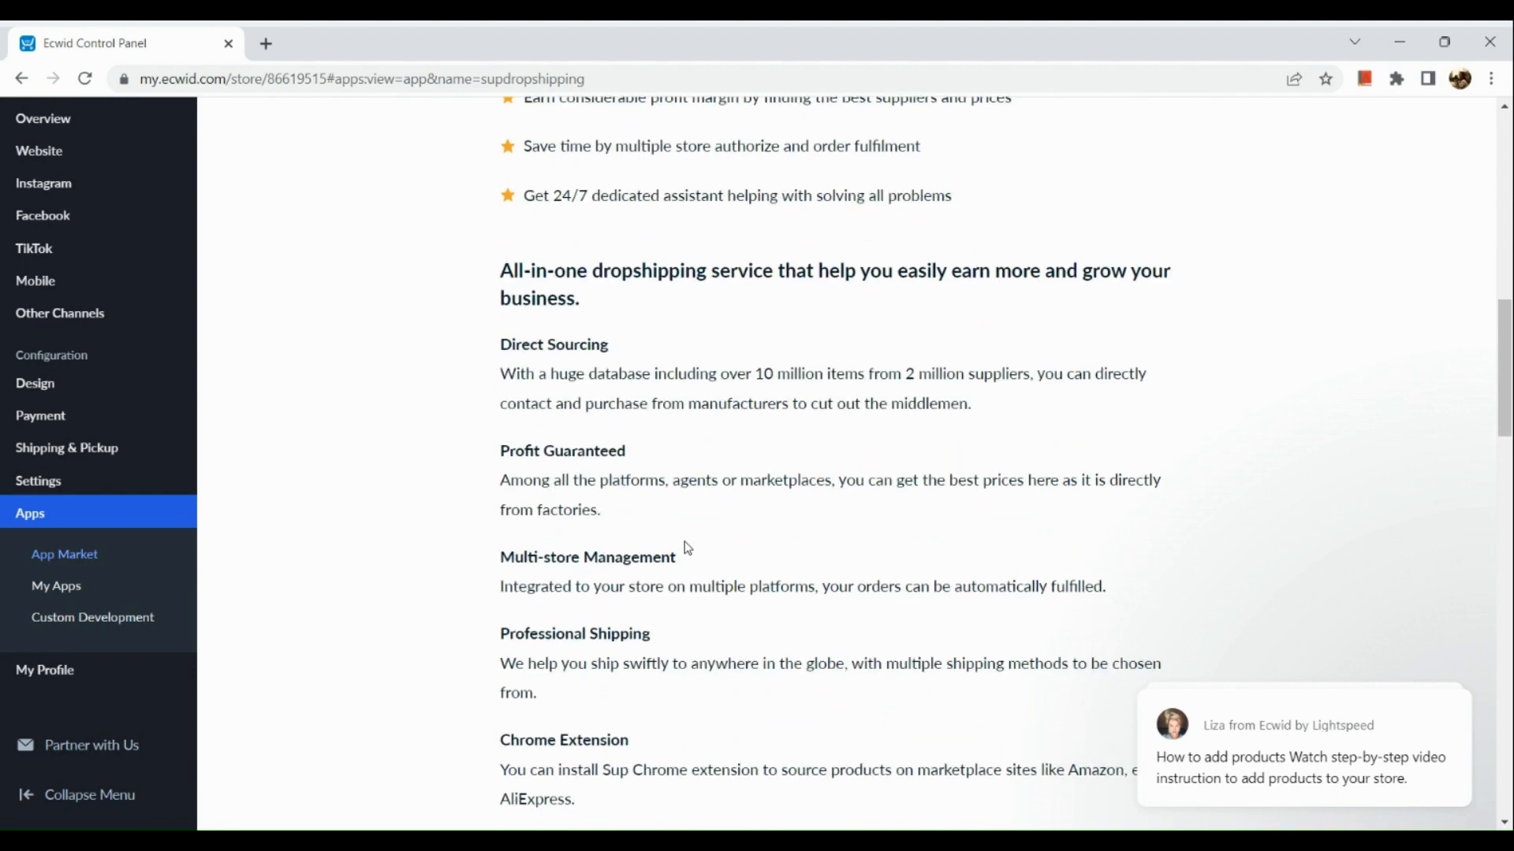
pyautogui.scroll(-1, 687, 548)
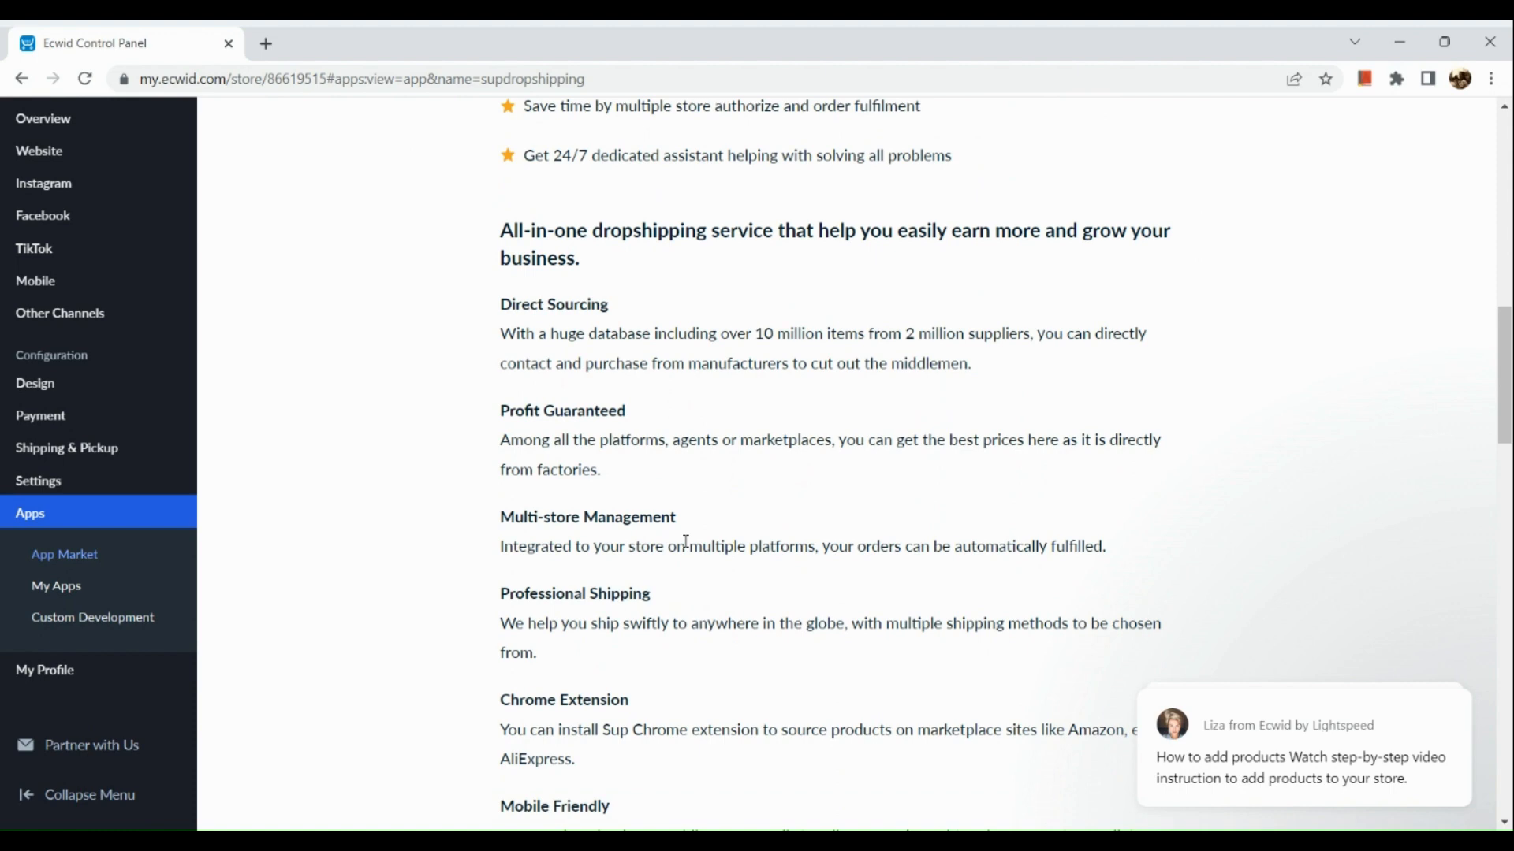
pyautogui.scroll(-1, 686, 544)
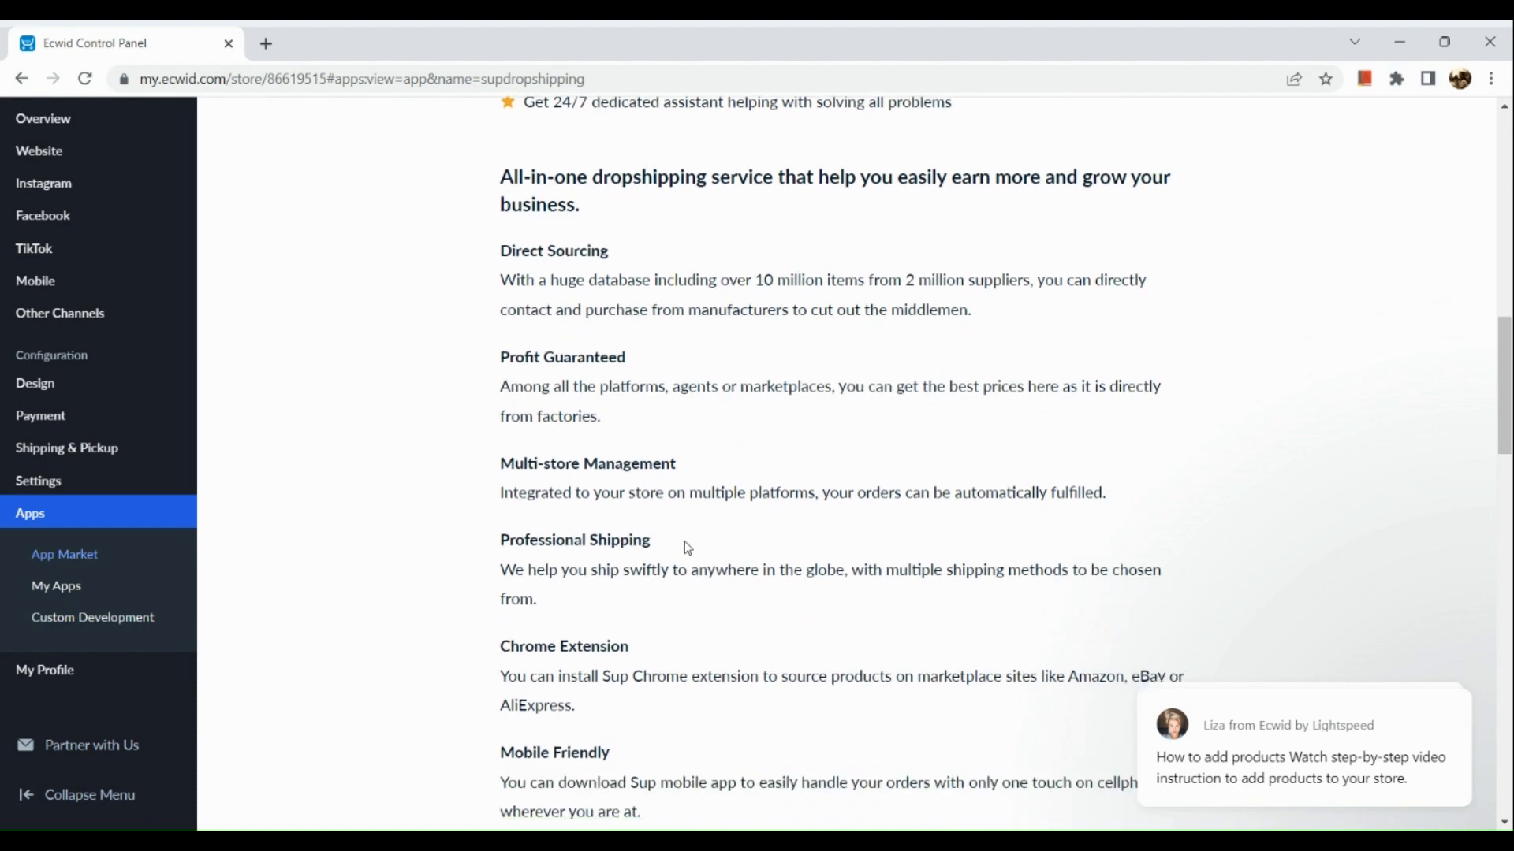
pyautogui.scroll(-1, 687, 548)
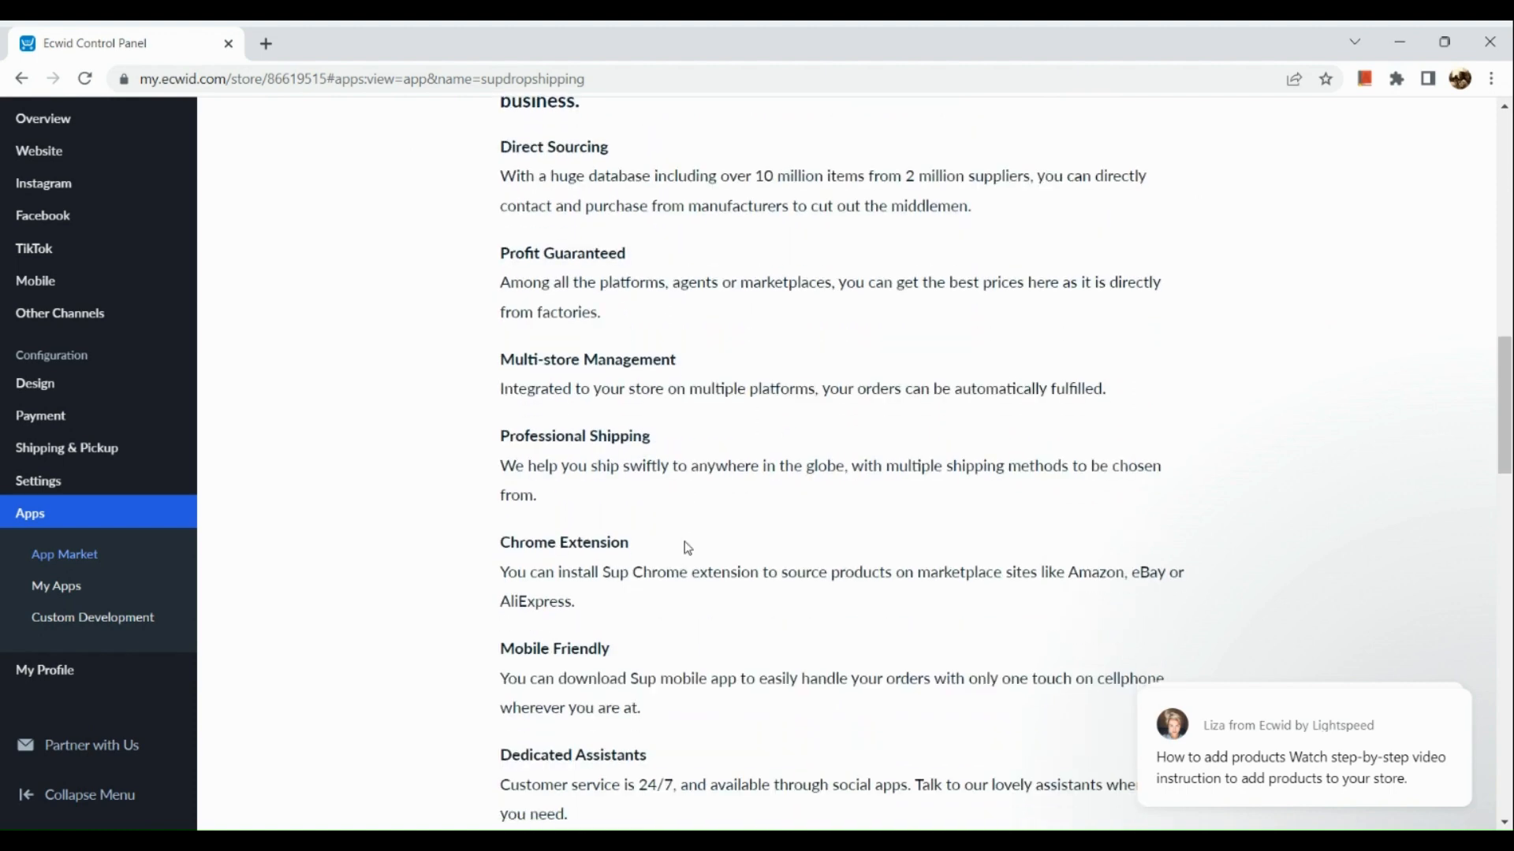
# - Look through the Sup Dropshipping app's preview images, from the promotional banner to the Sourcing Results screen
pyautogui.scroll(-1, 687, 548)
pyautogui.scroll(6, 687, 548)
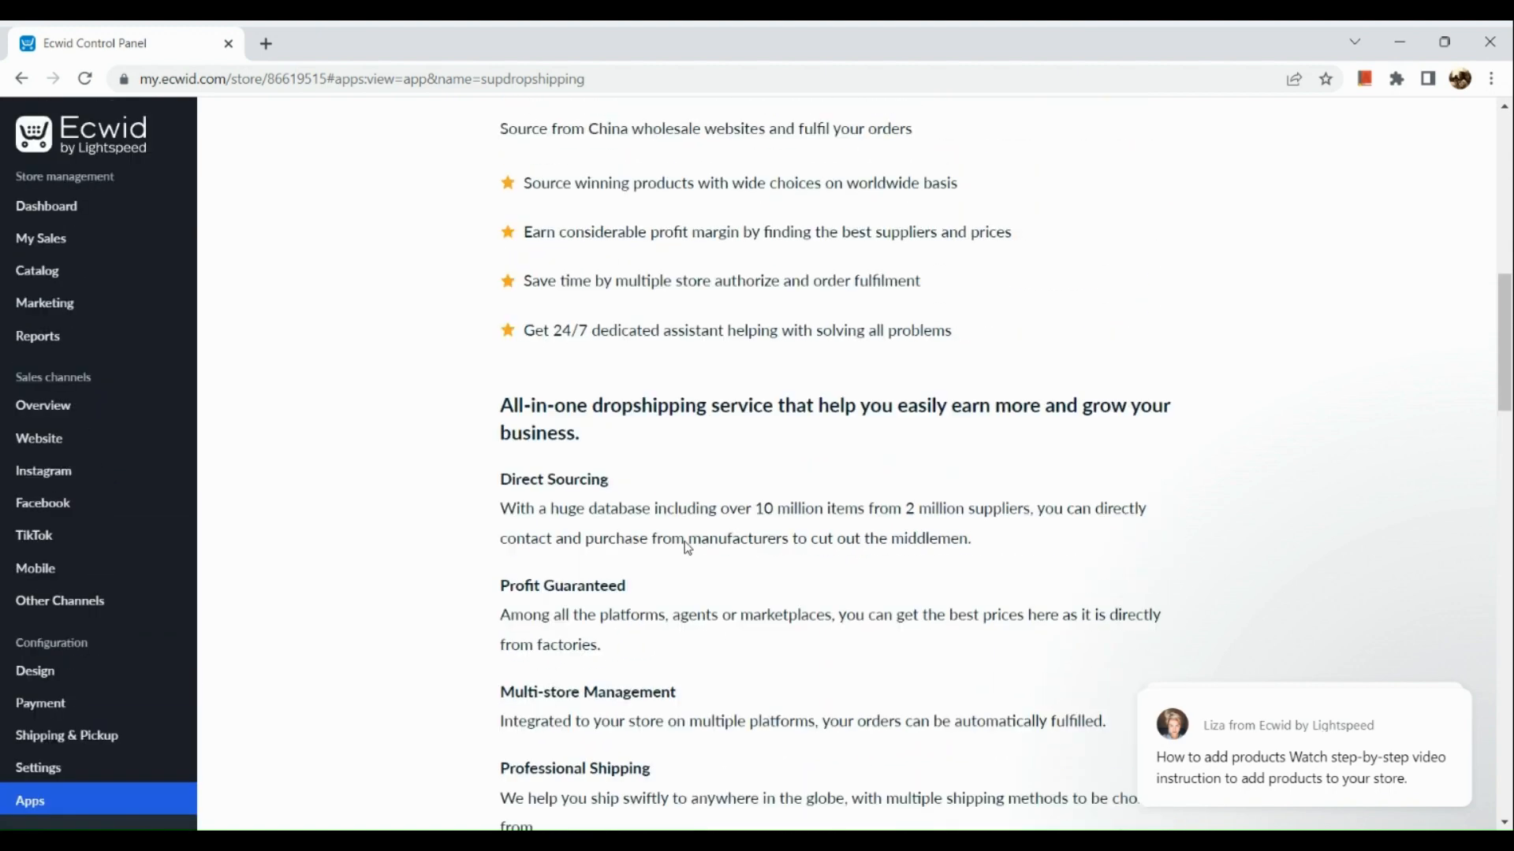
pyautogui.scroll(2, 688, 548)
pyautogui.scroll(3, 787, 408)
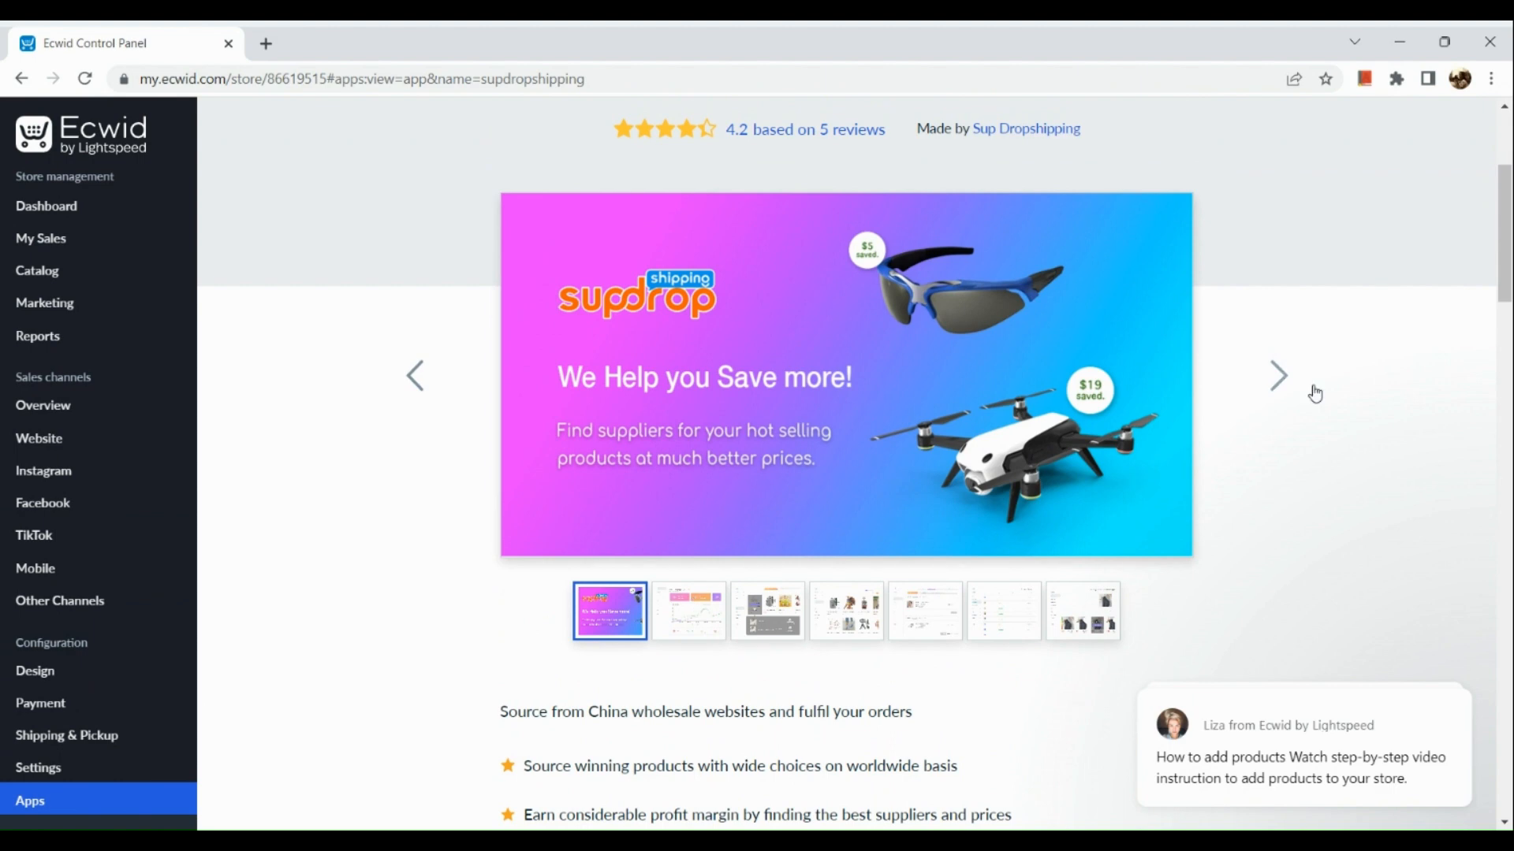
pyautogui.click(1265, 375)
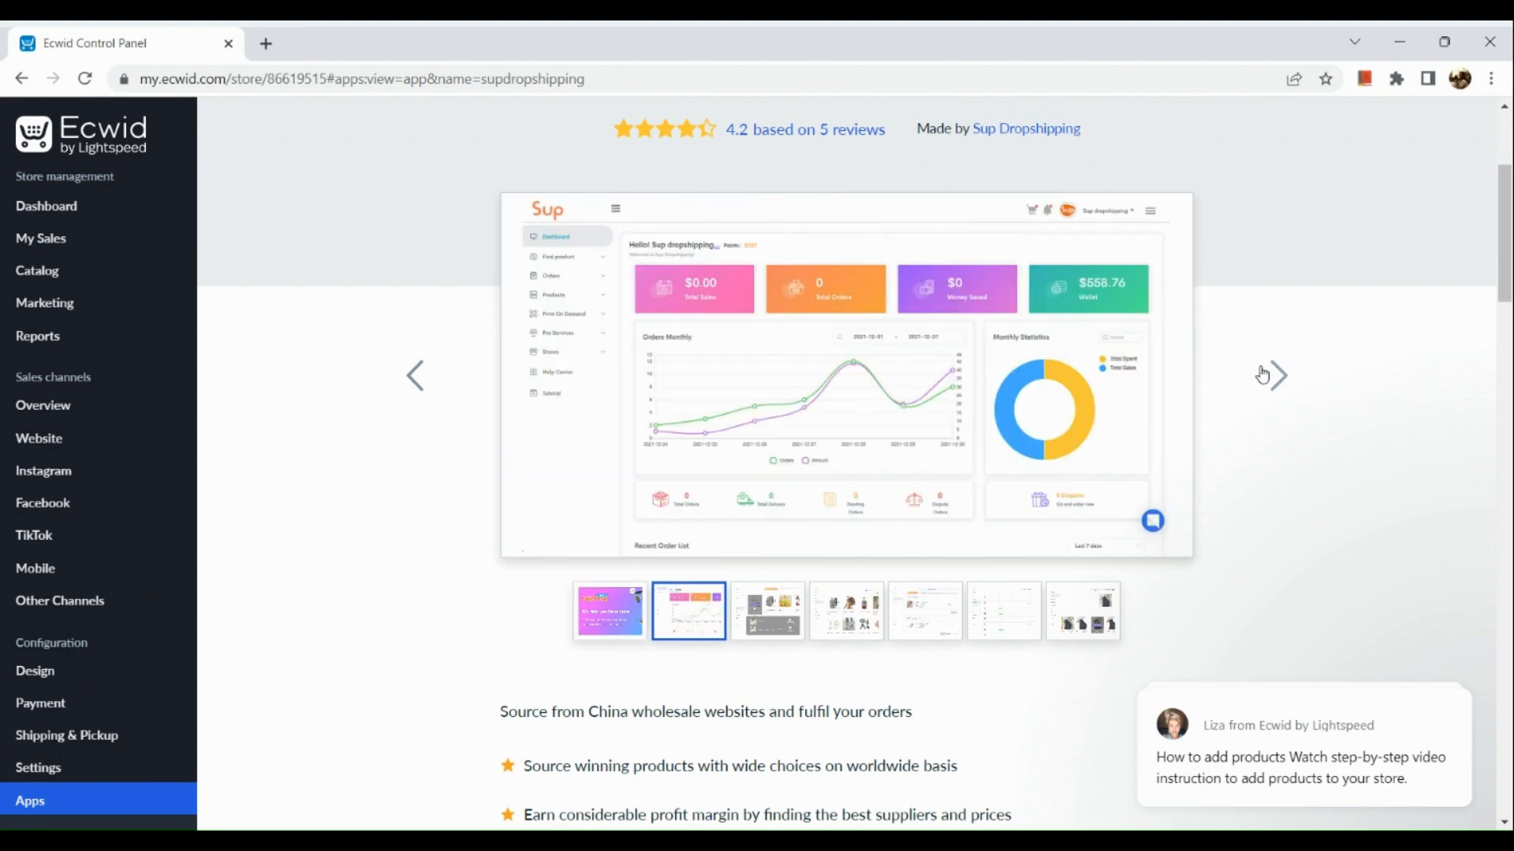
pyautogui.click(1263, 376)
pyautogui.click(1262, 375)
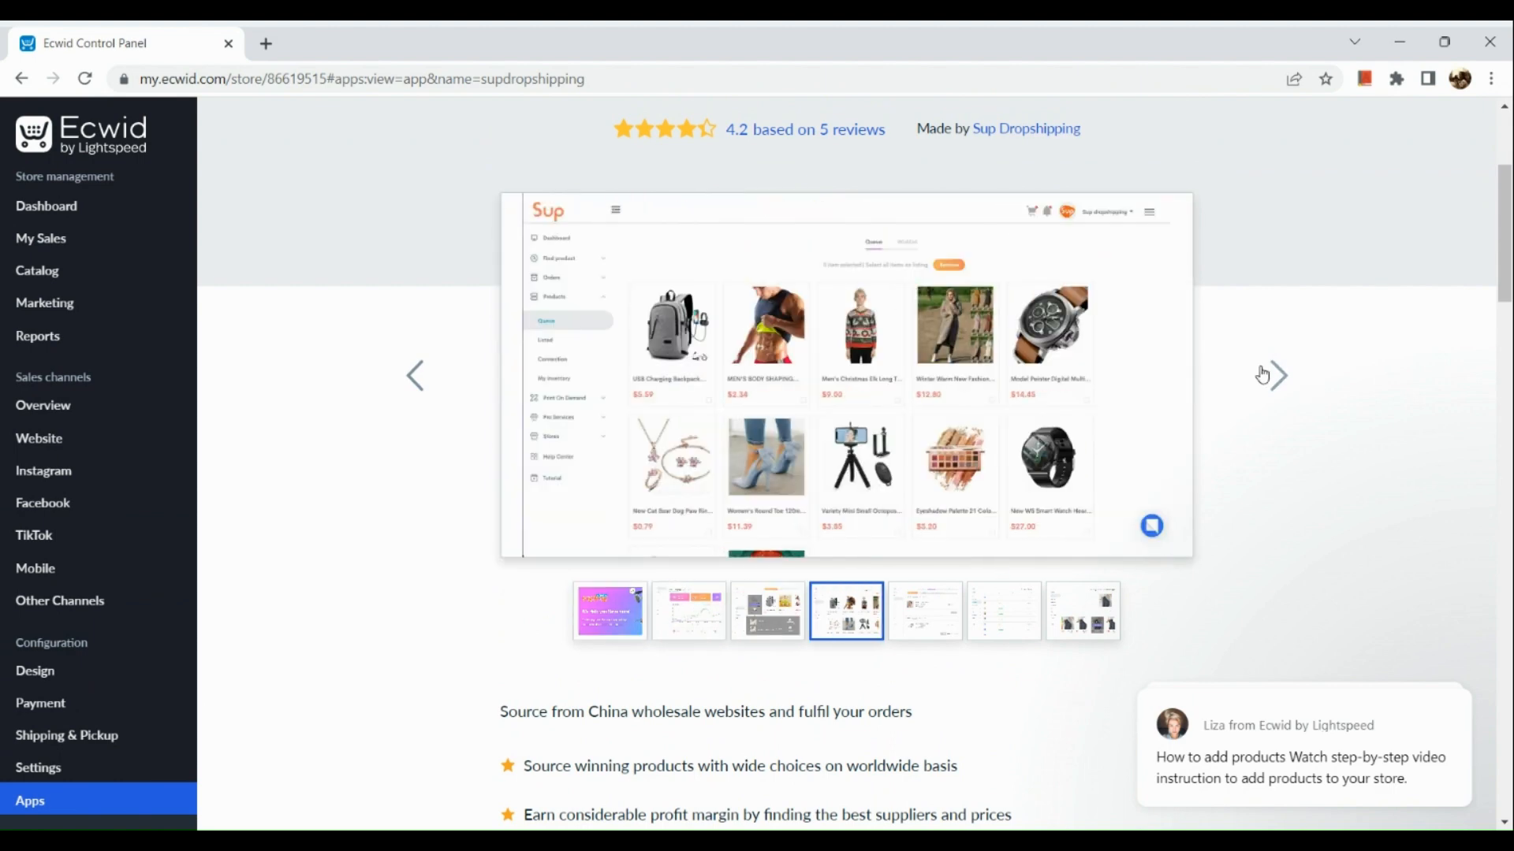
pyautogui.click(1263, 375)
pyautogui.click(1263, 375)
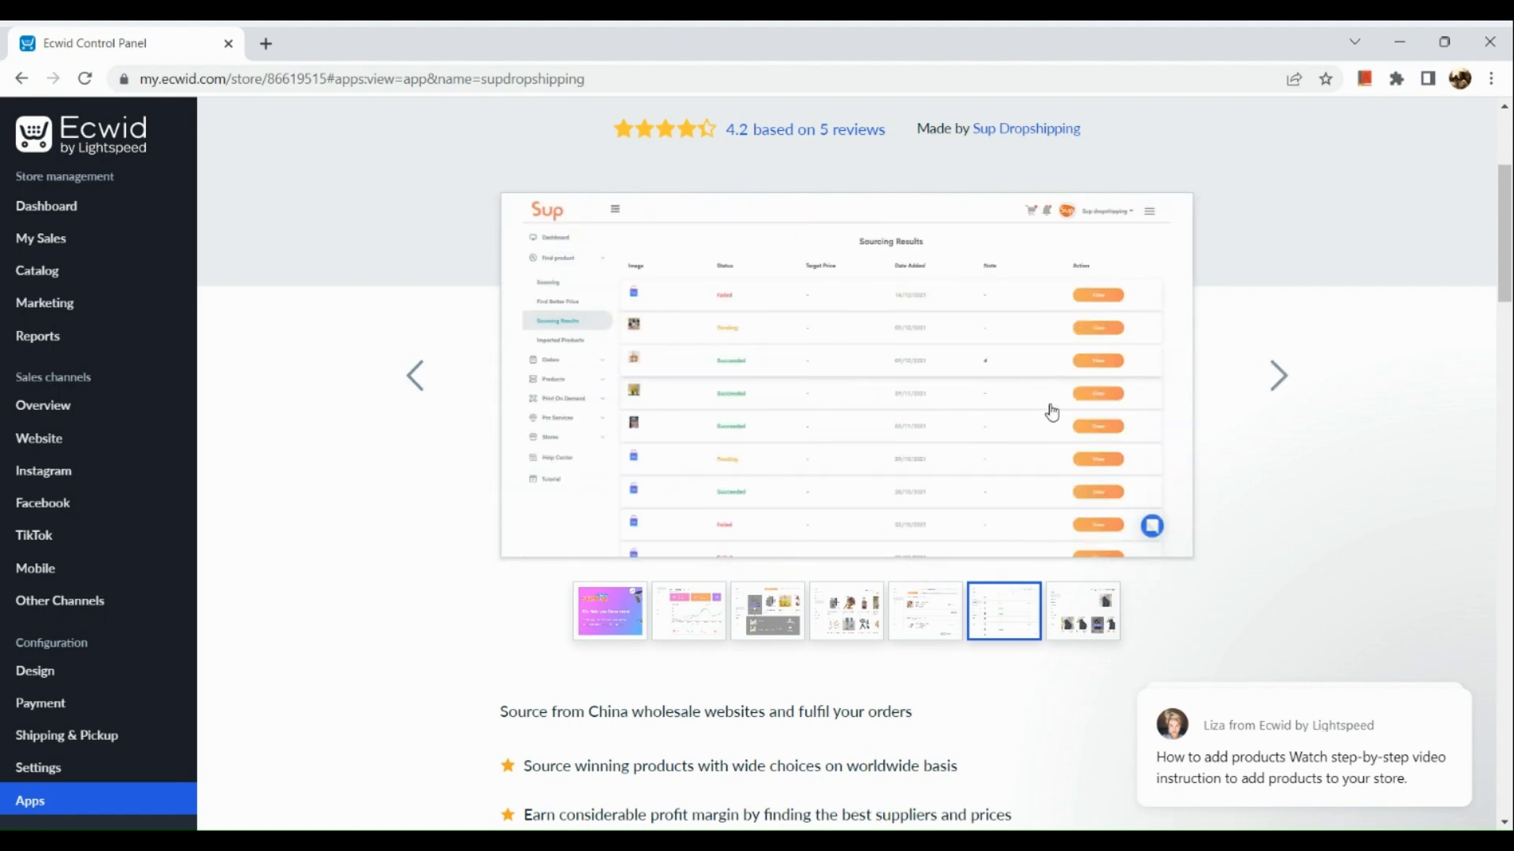
# - Install the free Sup Dropshipping app and approve its access to the store profile, products and orders
pyautogui.scroll(2, 1051, 411)
pyautogui.scroll(3, 841, 235)
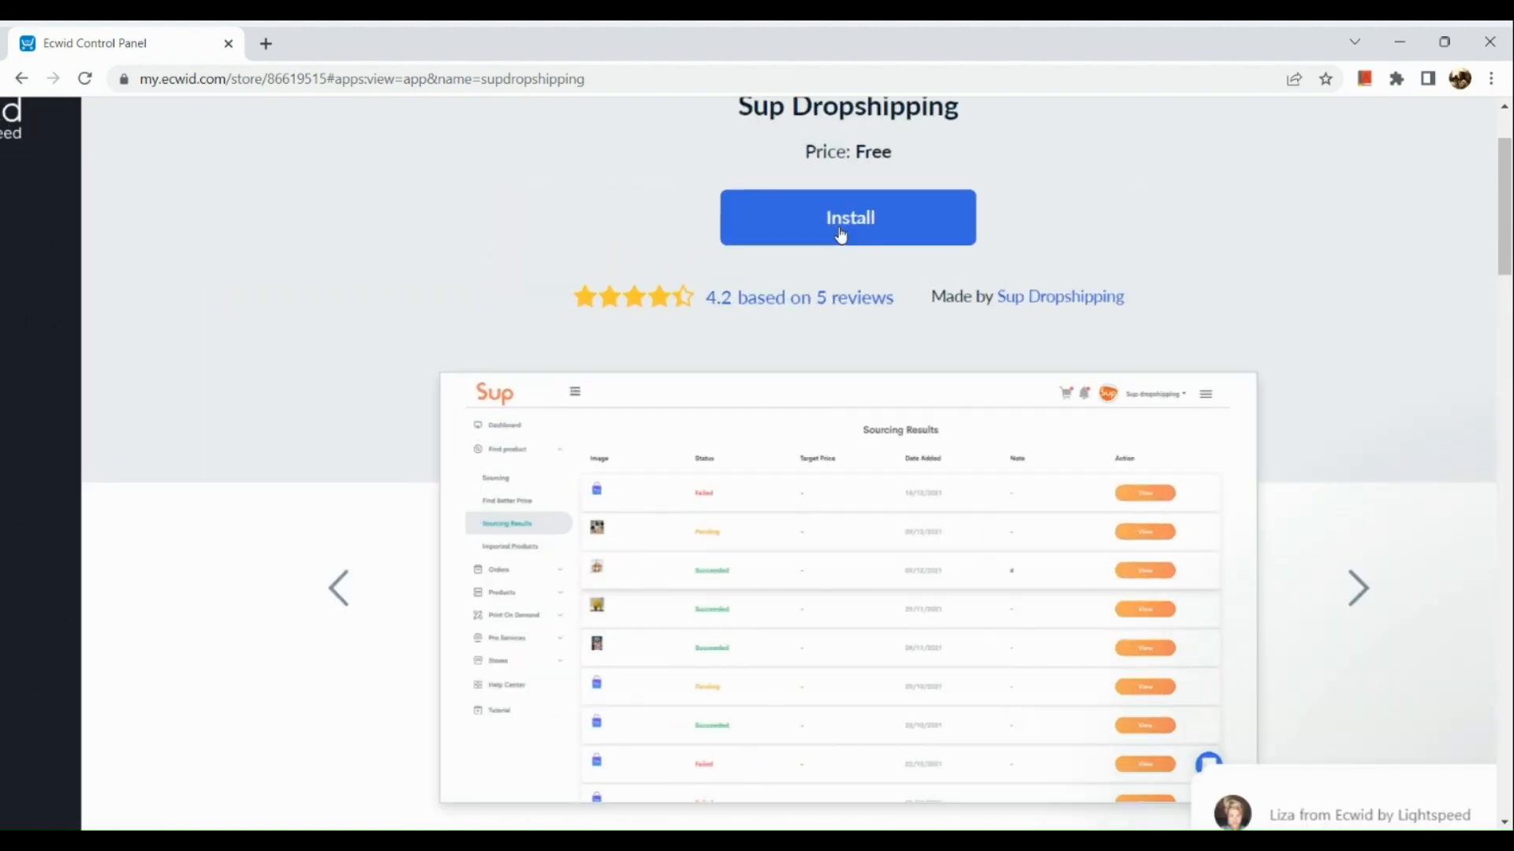
pyautogui.click(840, 235)
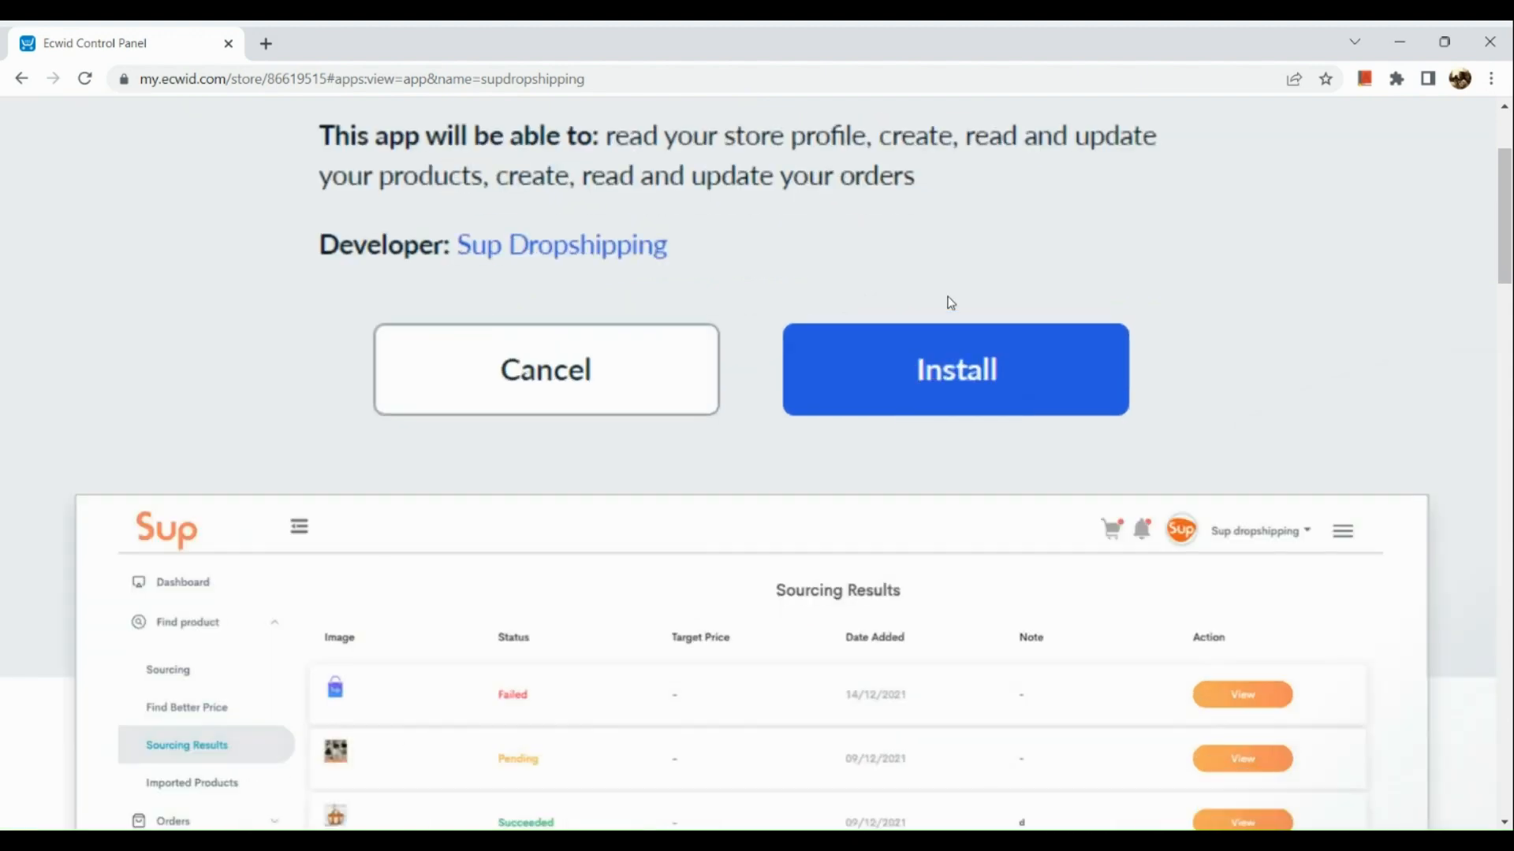
pyautogui.click(986, 386)
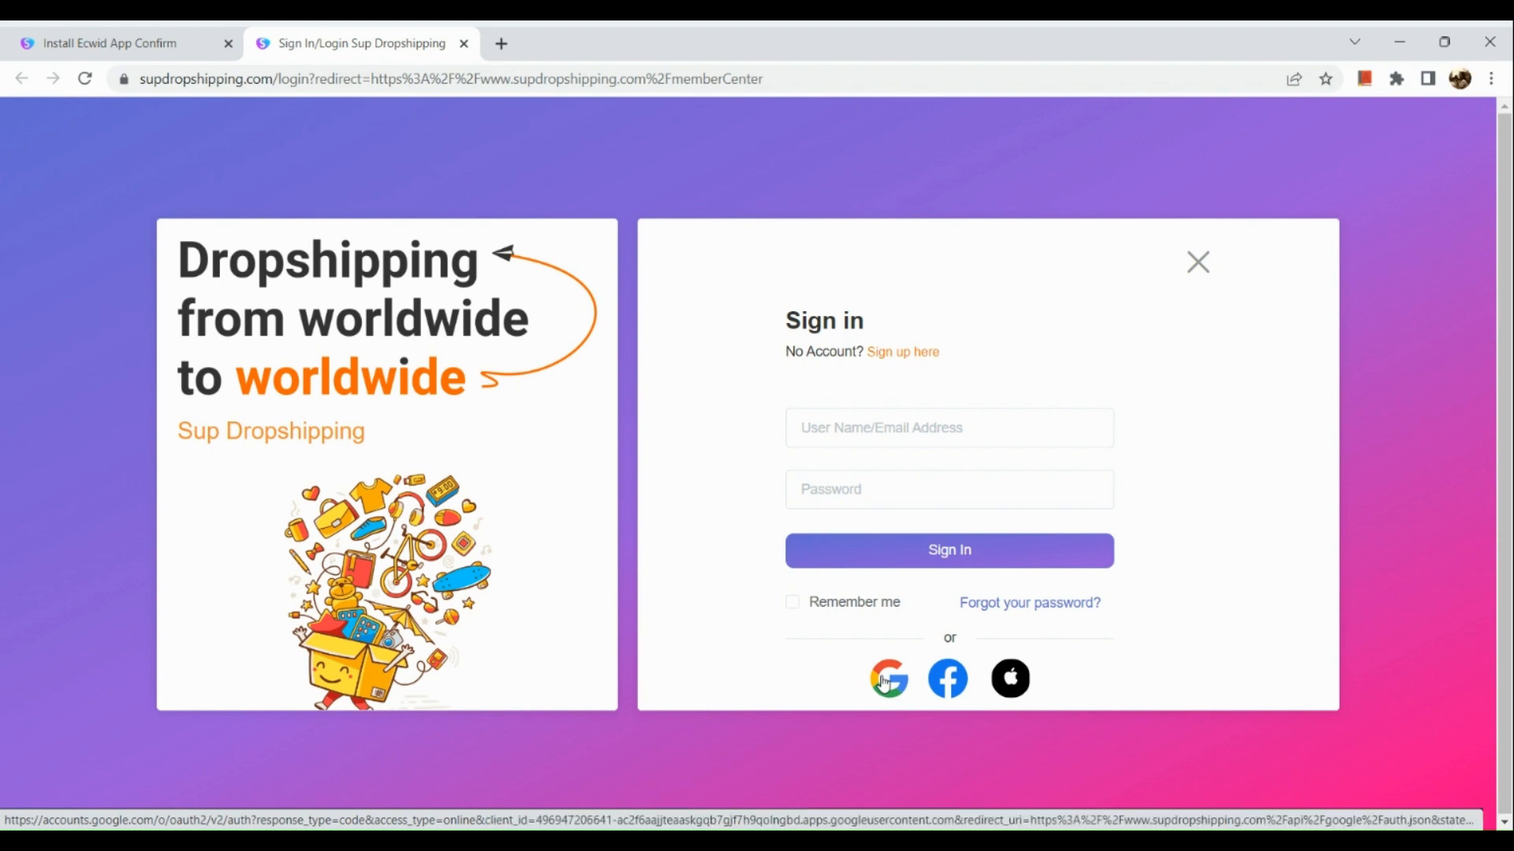
# - Sign in to Sup Dropshipping with the existing Google account, closing the duplicate page and the new-user $100 offer
pyautogui.click(887, 681)
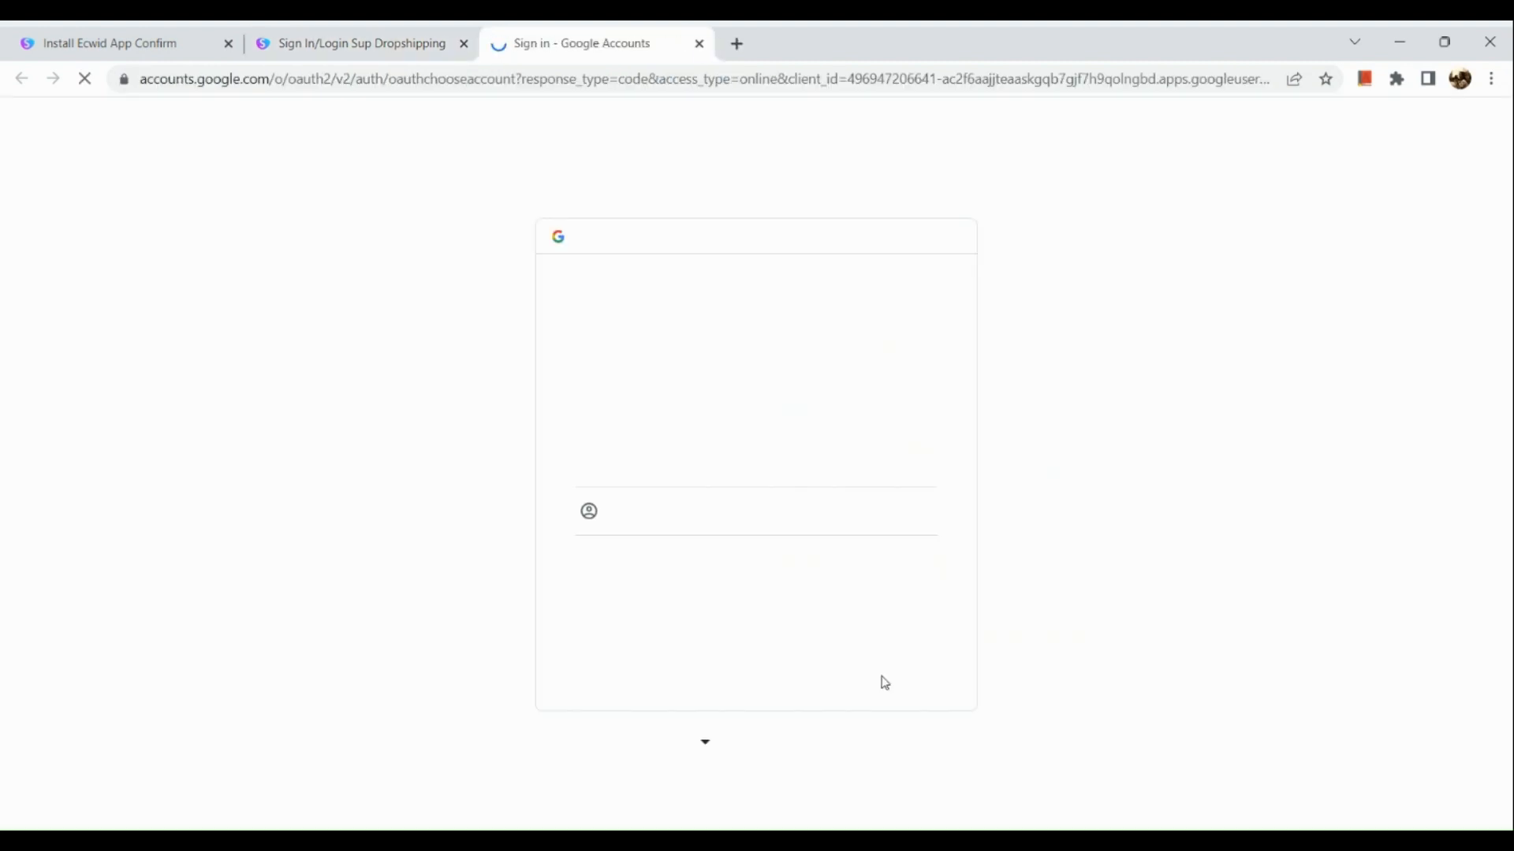
pyautogui.click(772, 468)
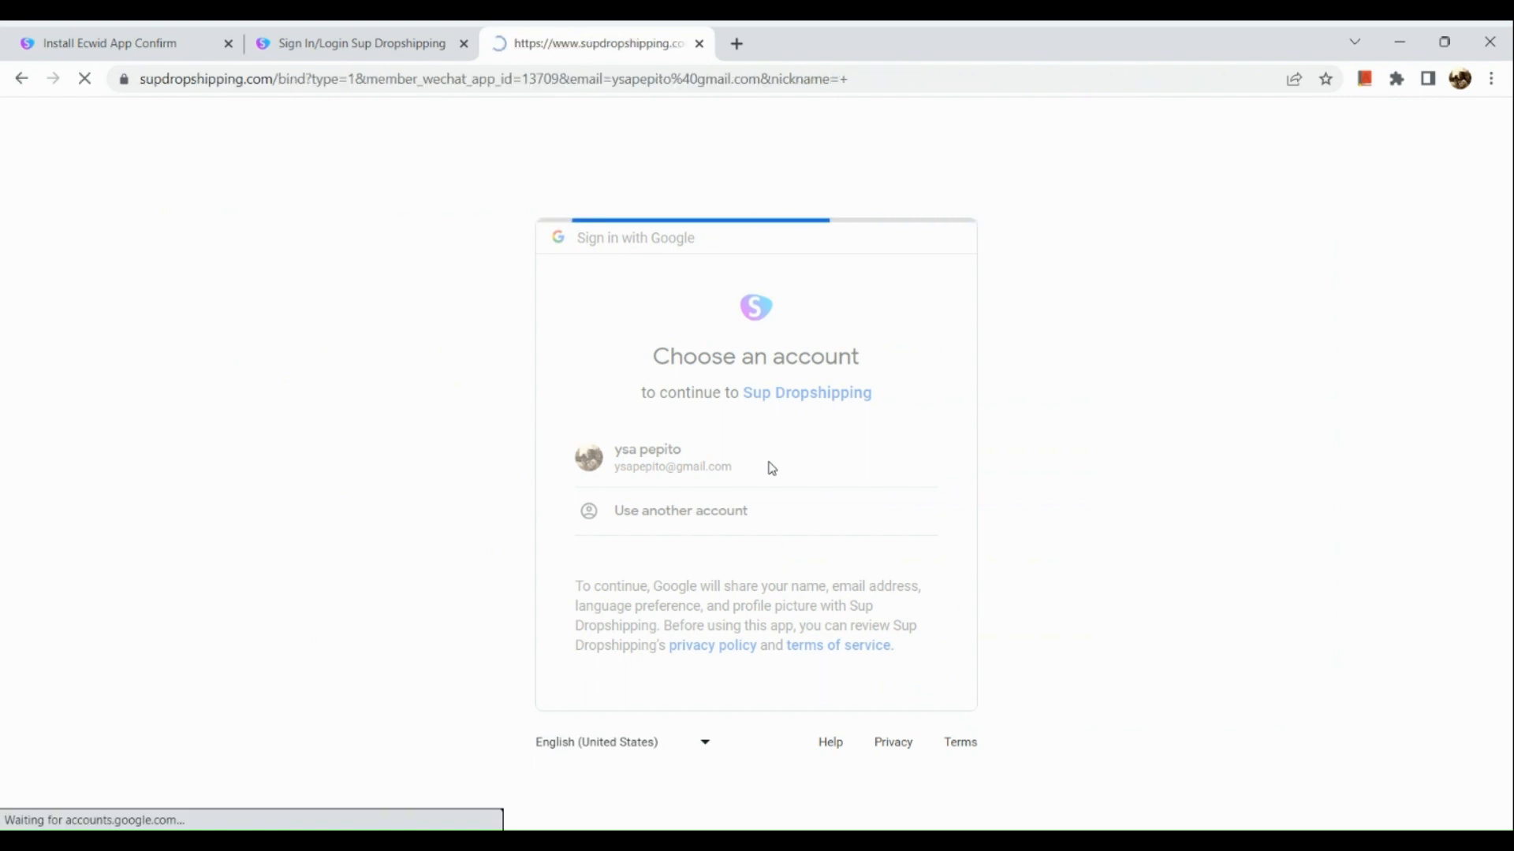
pyautogui.click(407, 46)
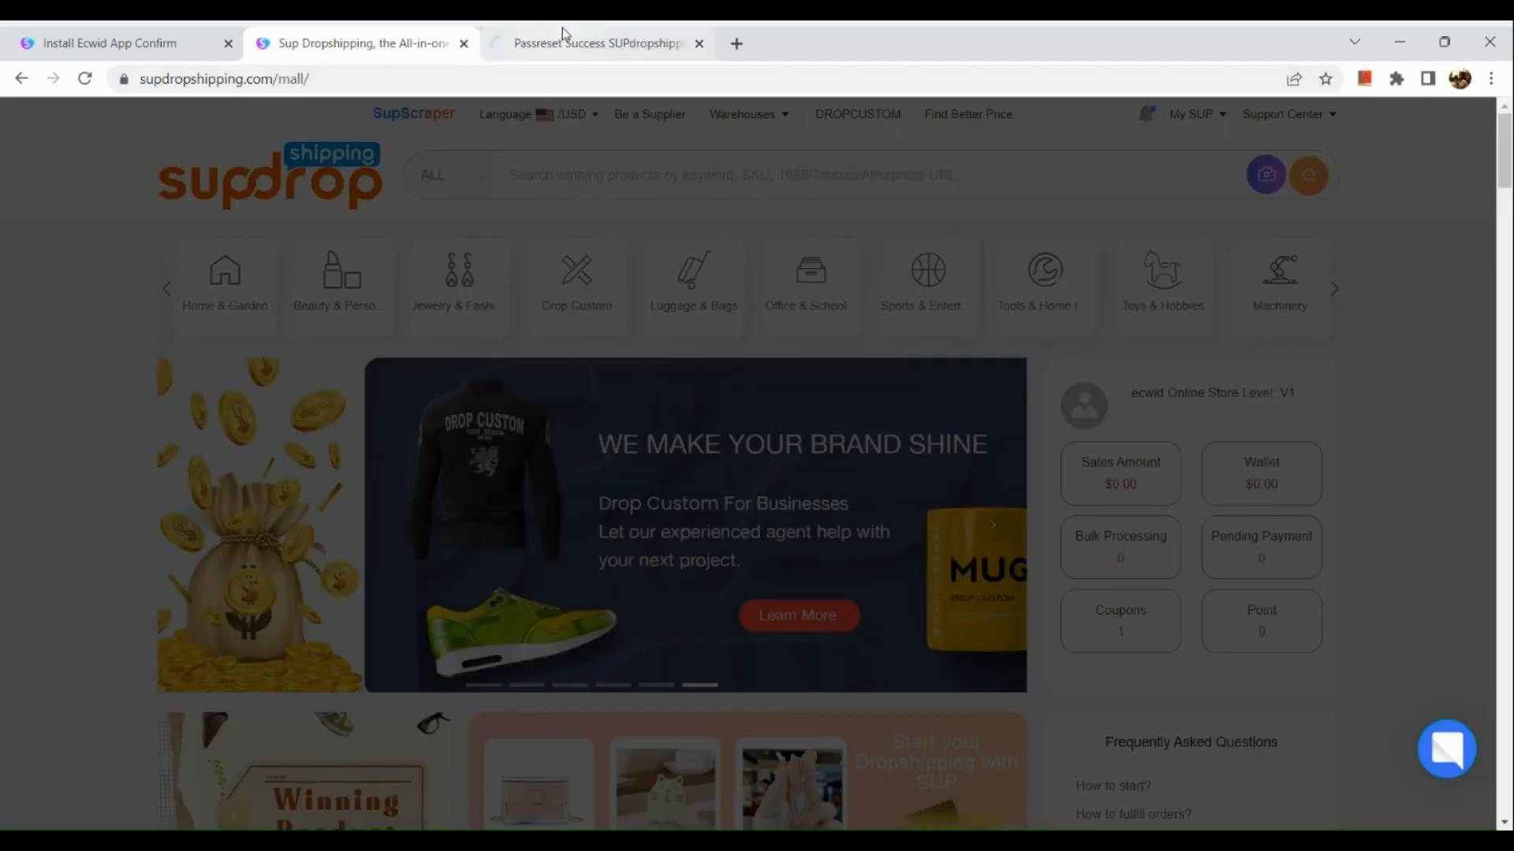
pyautogui.click(562, 31)
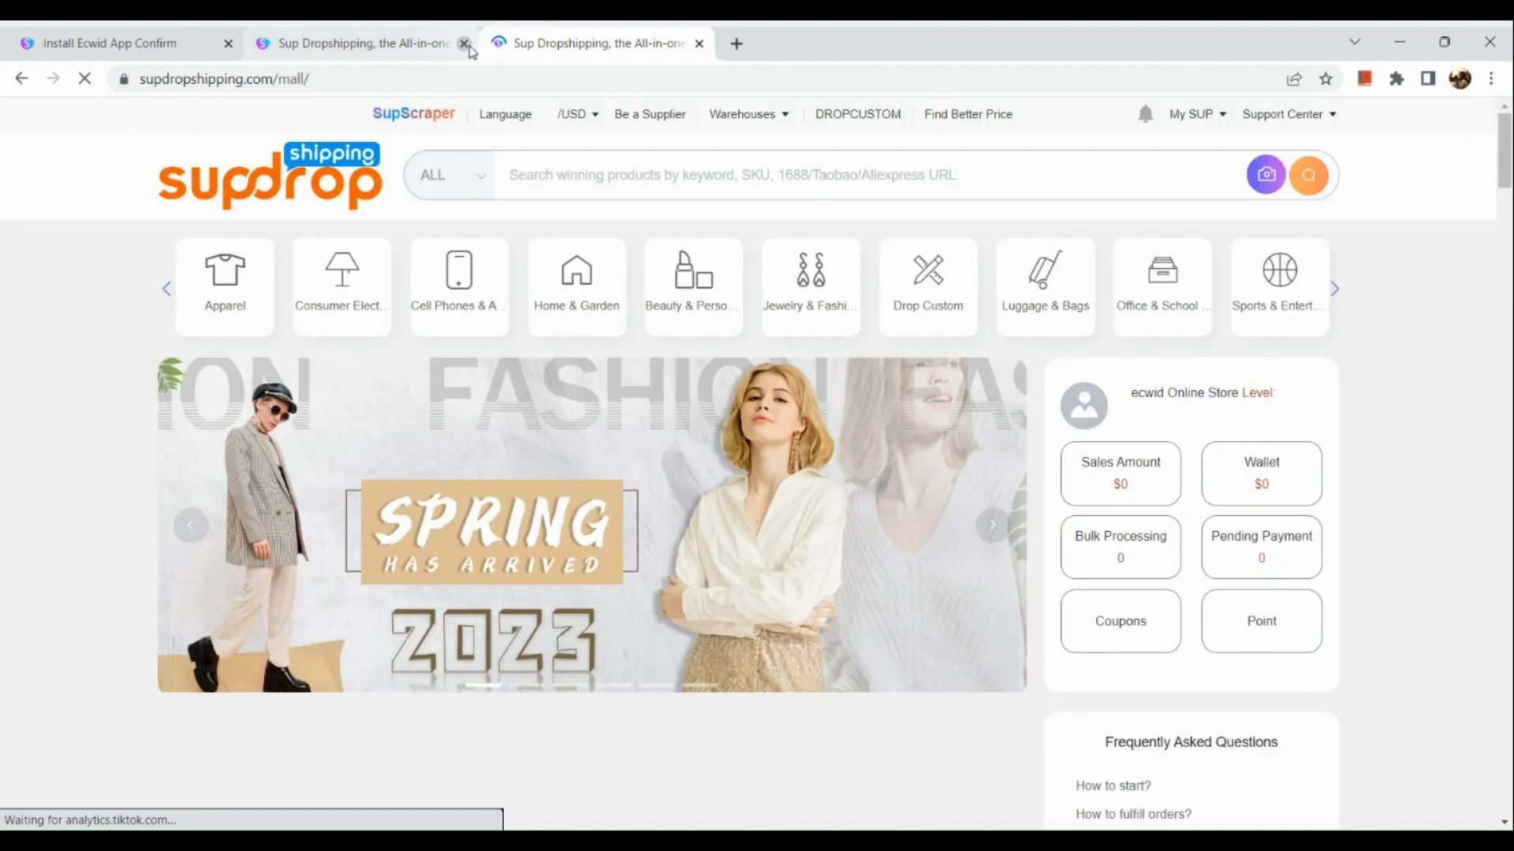
pyautogui.click(464, 44)
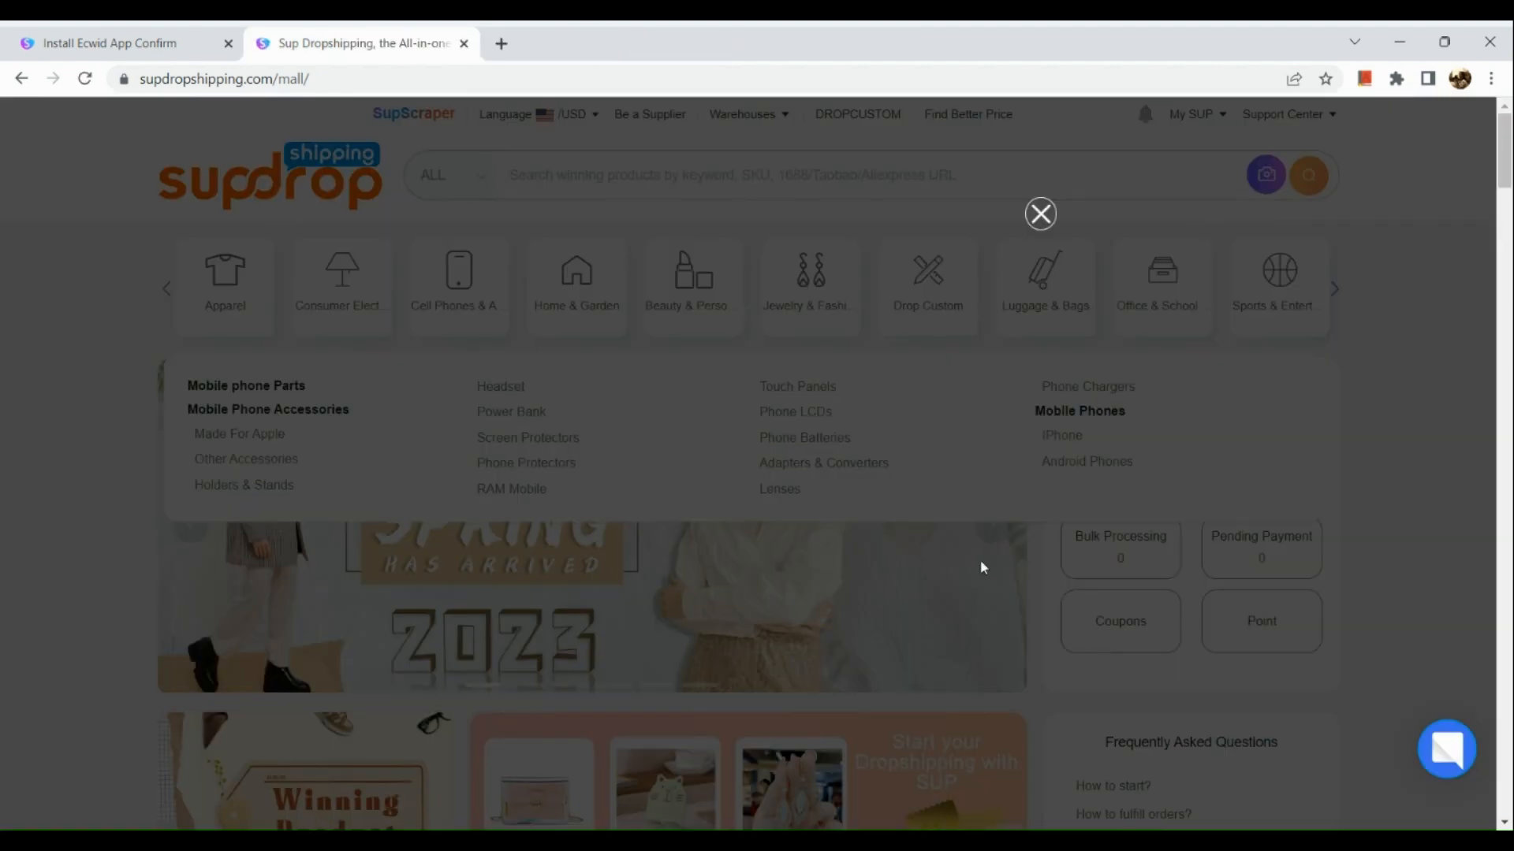
pyautogui.click(1041, 214)
# - Browse the Sup Dropshipping mall's home page and its product categories, including the Machinery subcategories
pyautogui.scroll(-10, 299, 176)
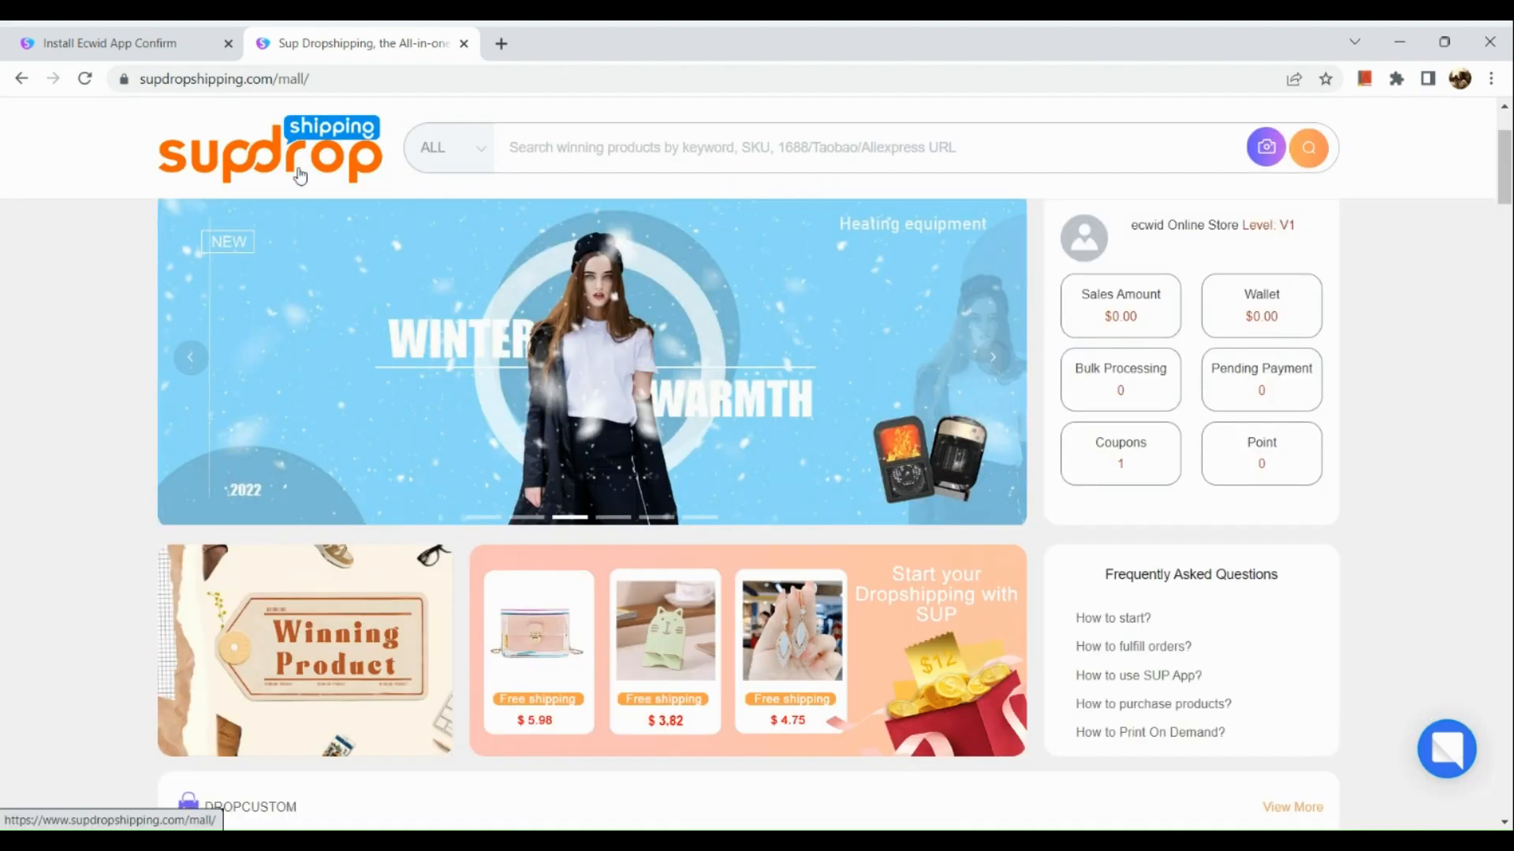
pyautogui.scroll(-2, 299, 176)
pyautogui.scroll(15, 299, 176)
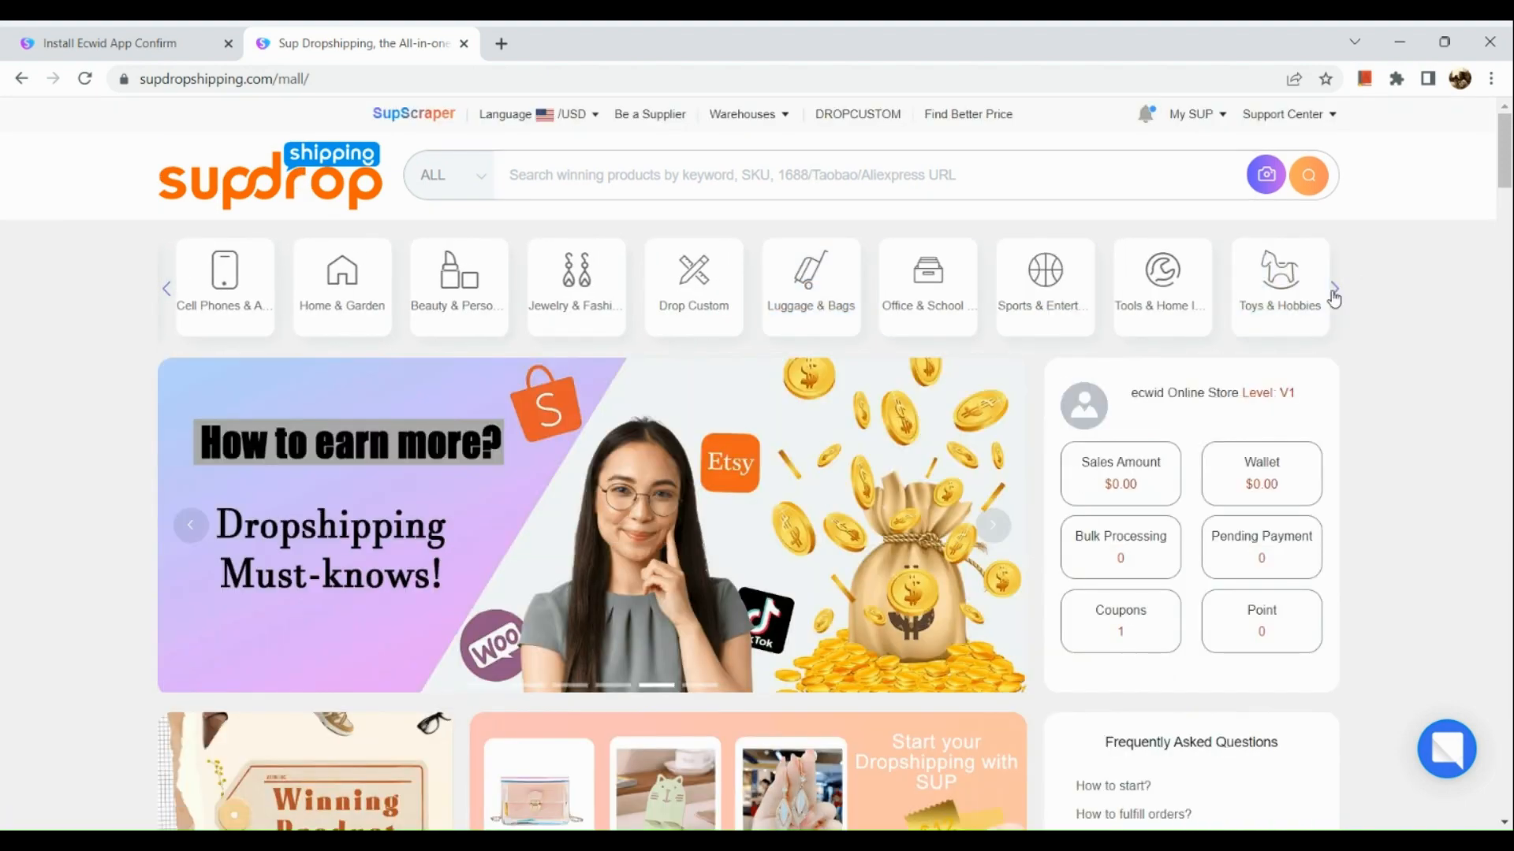
pyautogui.click(1334, 290)
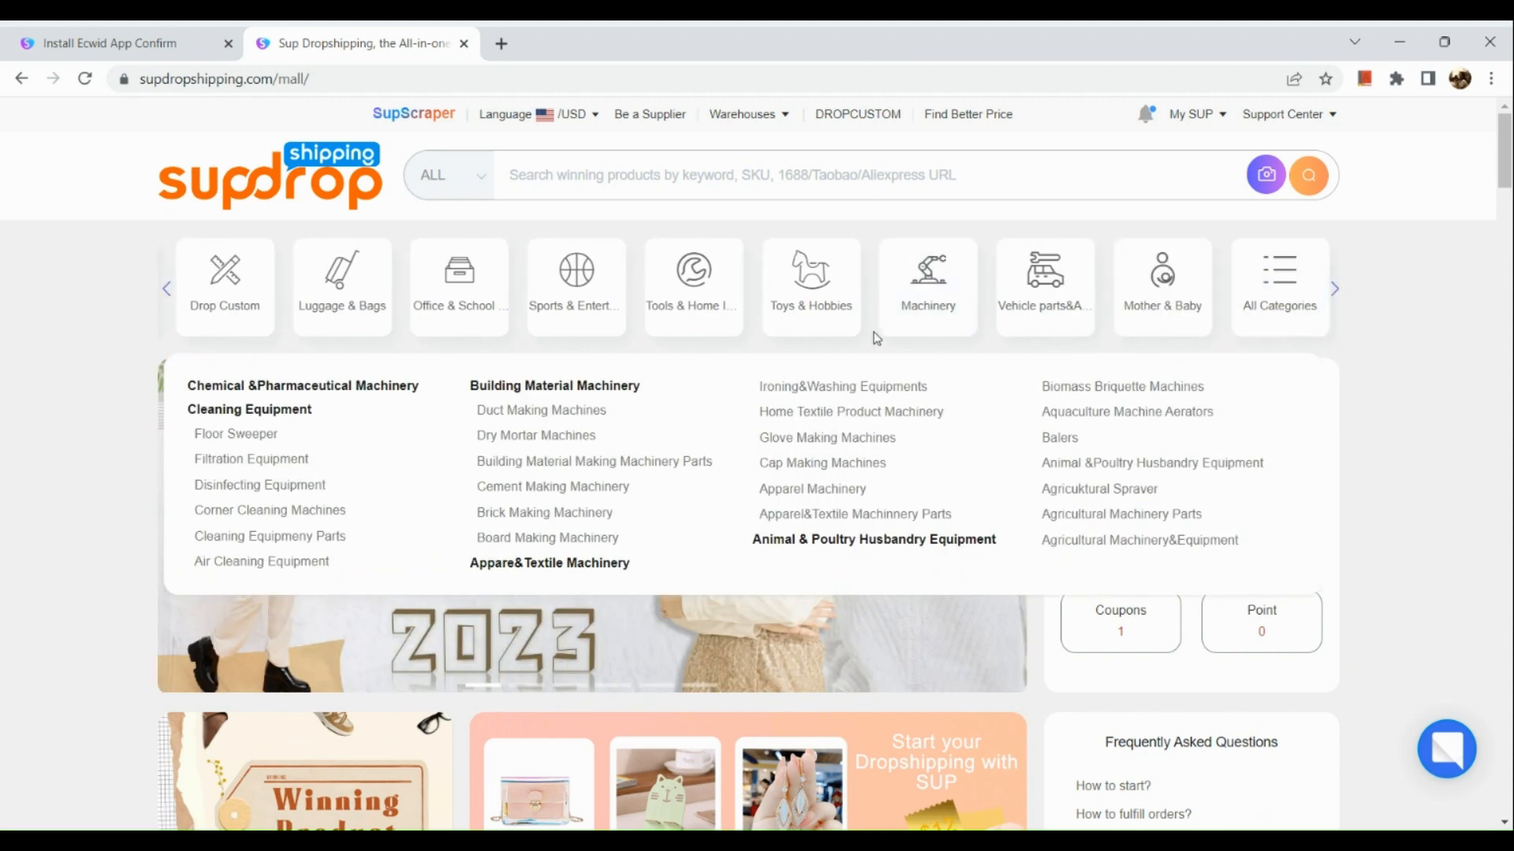
pyautogui.click(924, 172)
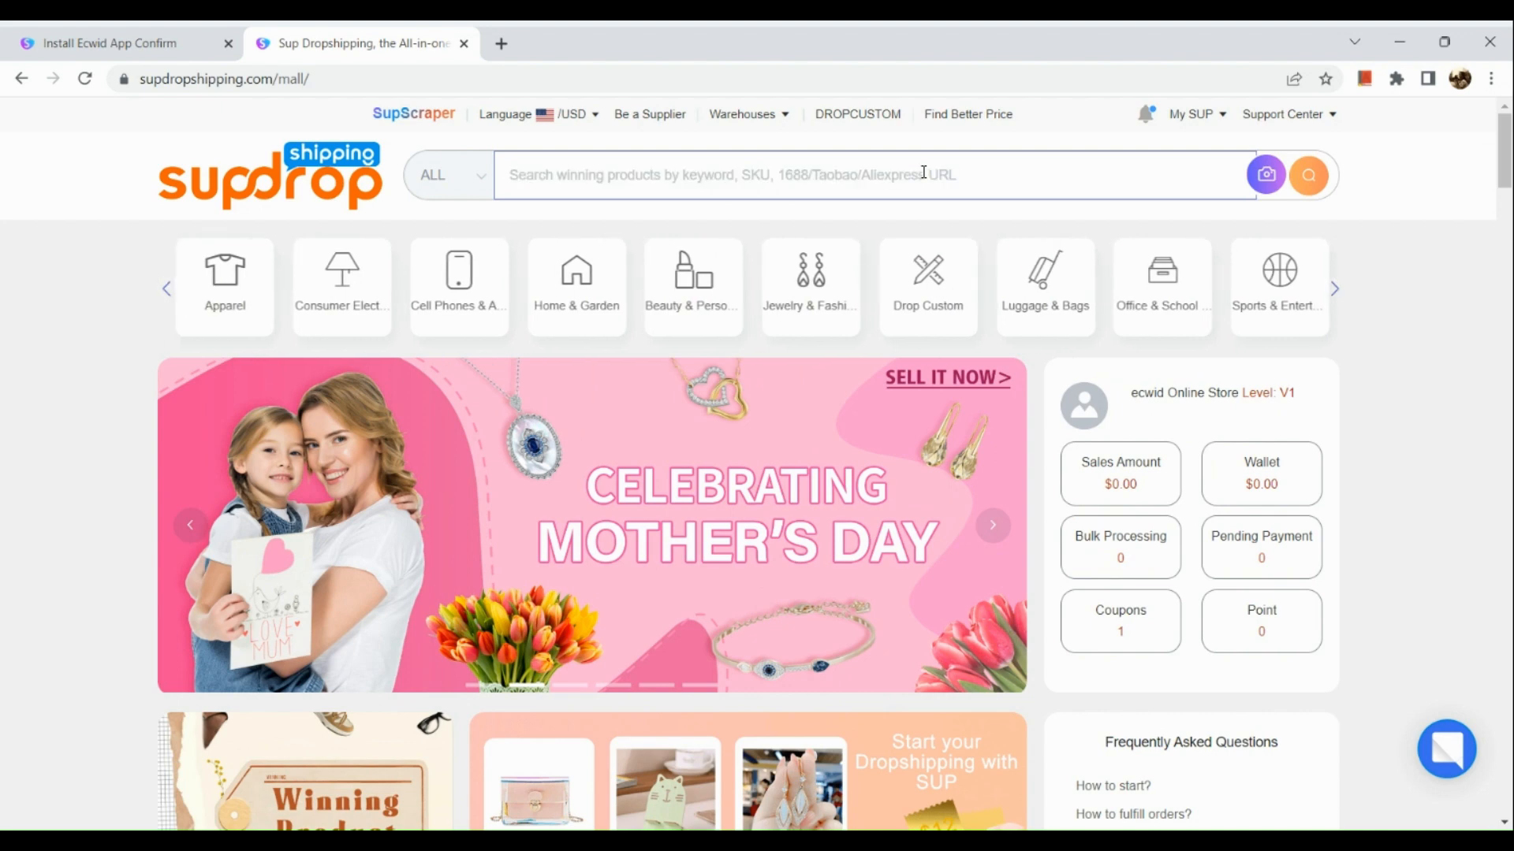
# - Search Google for "ali express" in a new tab and open the AliExpress site
pyautogui.click(510, 41)
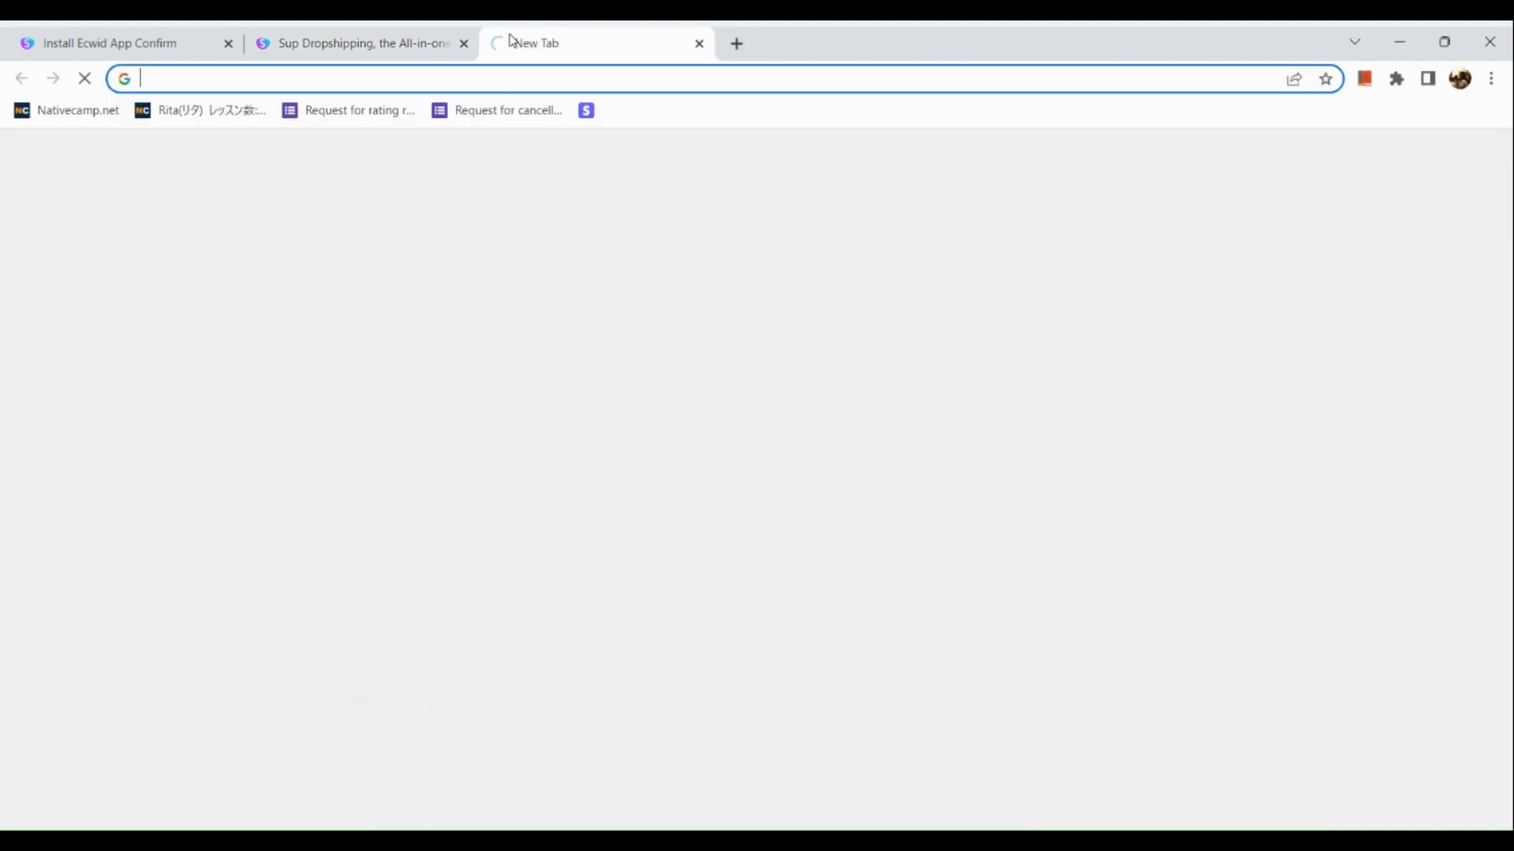
pyautogui.write('ali')
pyautogui.write(' e')
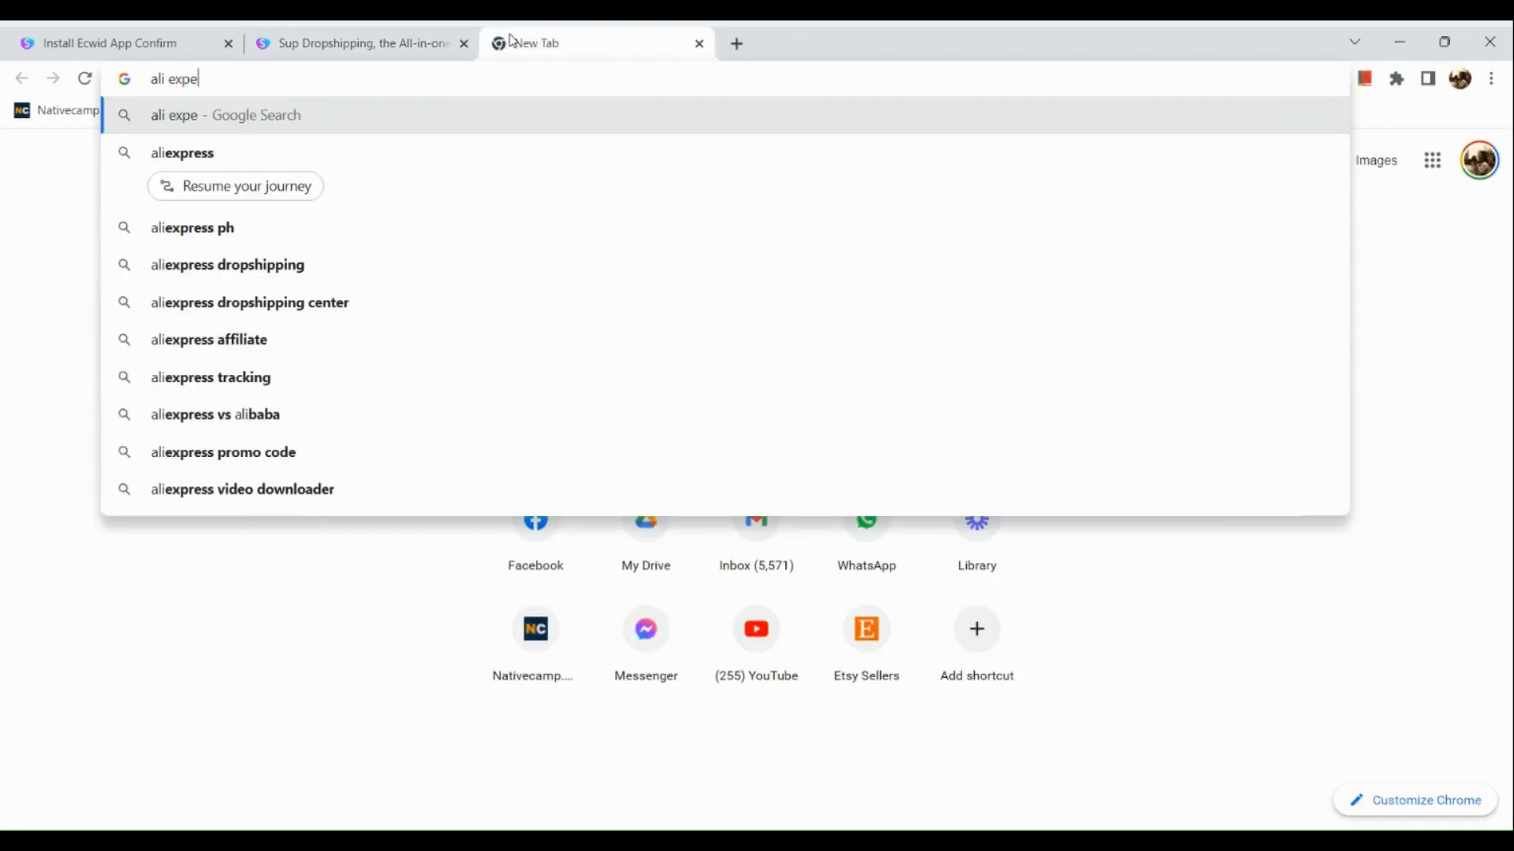
pyautogui.press('BackSpace')
pyautogui.write('ress')
pyautogui.press('Return')
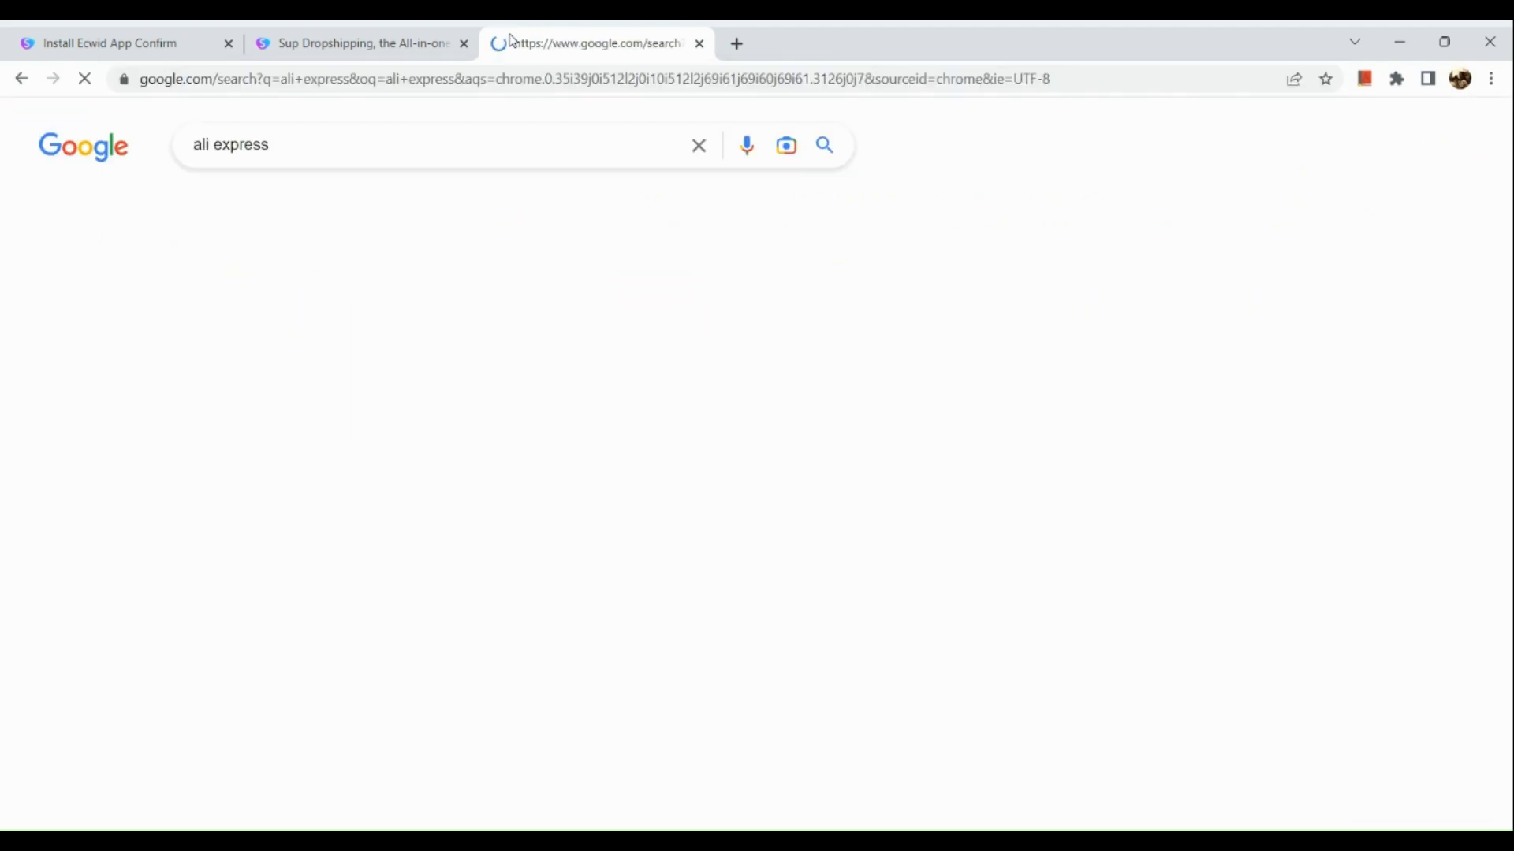
pyautogui.click(410, 362)
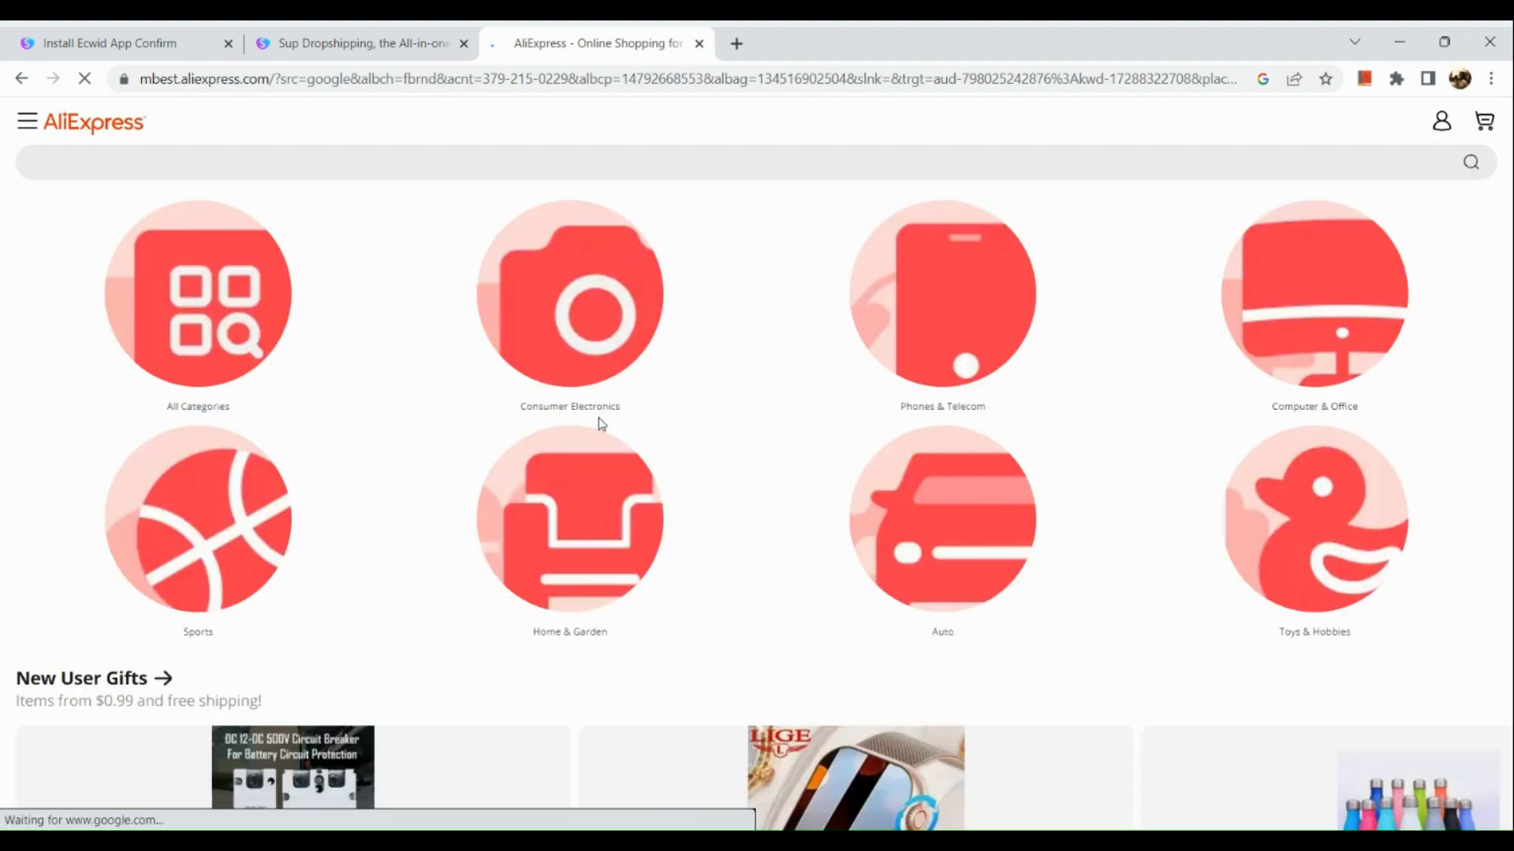
# - Sign in to AliExpress with the suggested Google account while browsing the home page deals
pyautogui.scroll(-3, 451, 367)
pyautogui.scroll(-8, 453, 369)
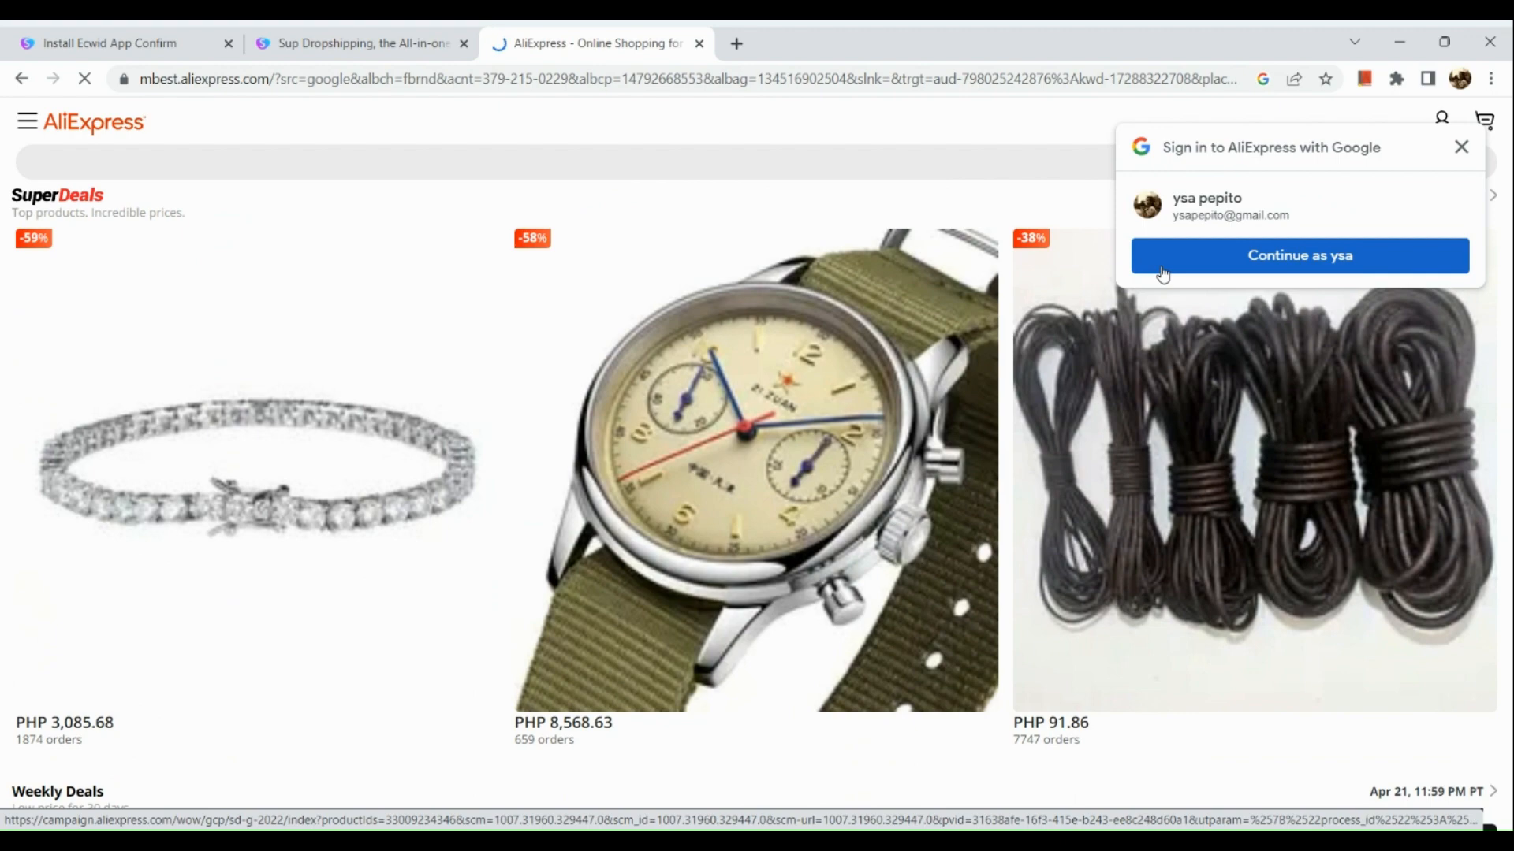
pyautogui.click(1185, 277)
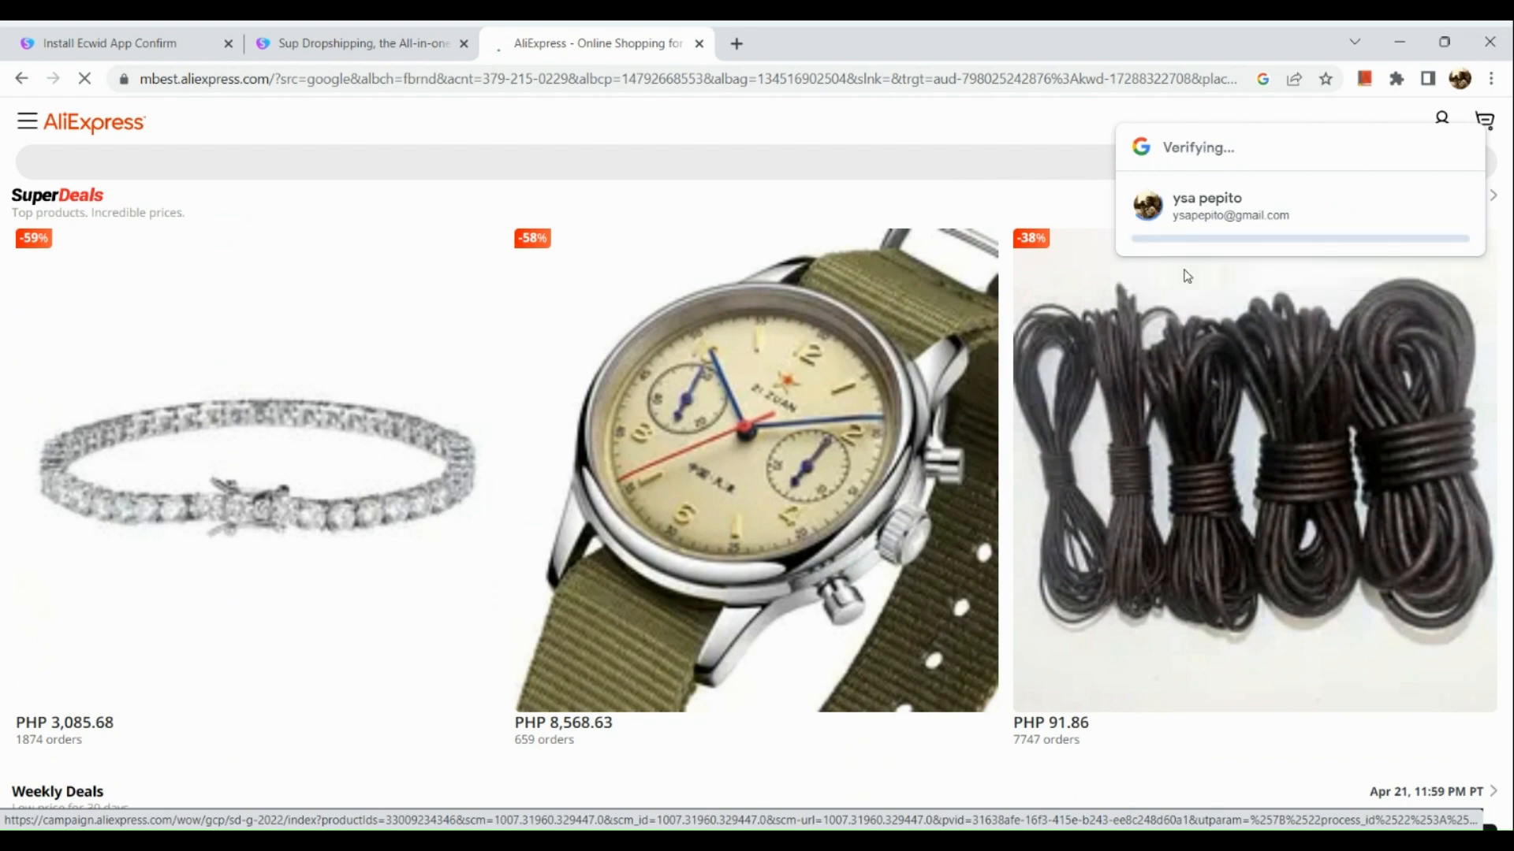
pyautogui.scroll(-1, 837, 359)
pyautogui.scroll(-5, 837, 359)
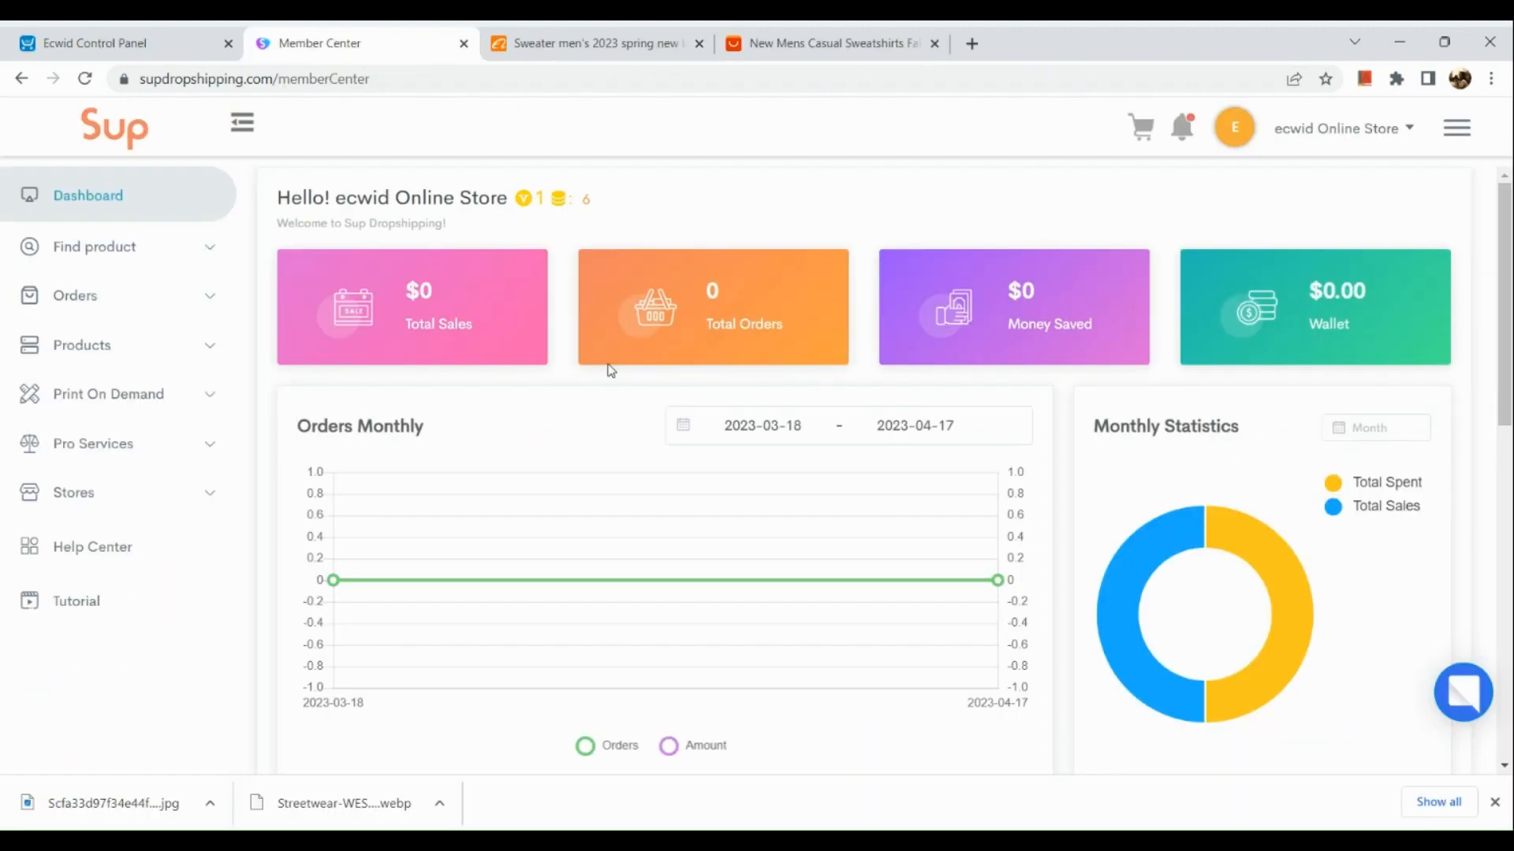
# - Open the Sourcing page under Find product in the Sup Dropshipping Member Center
pyautogui.click(92, 247)
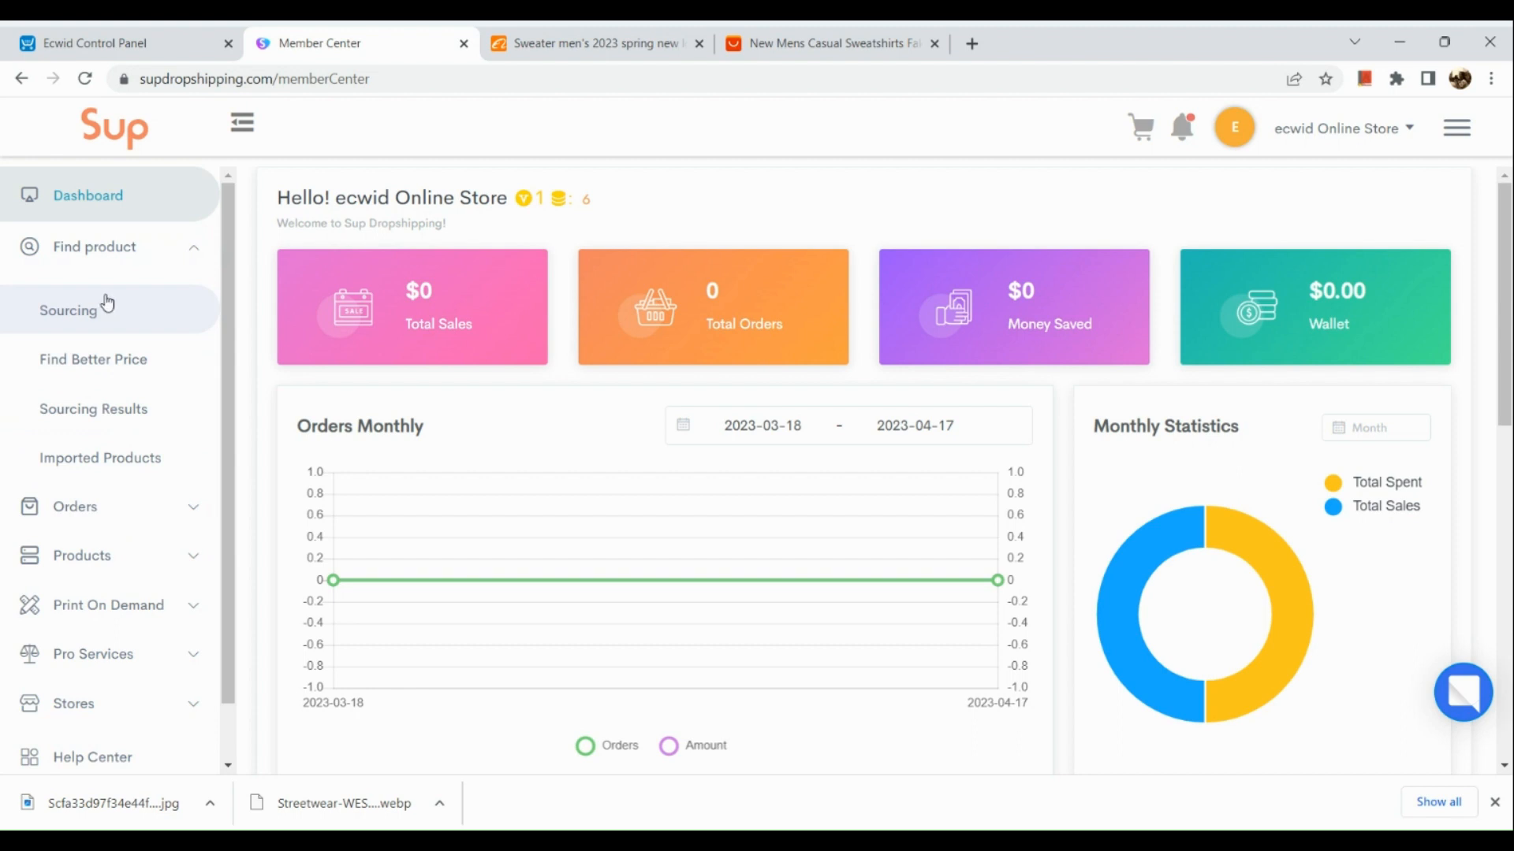
pyautogui.scroll(5, 107, 303)
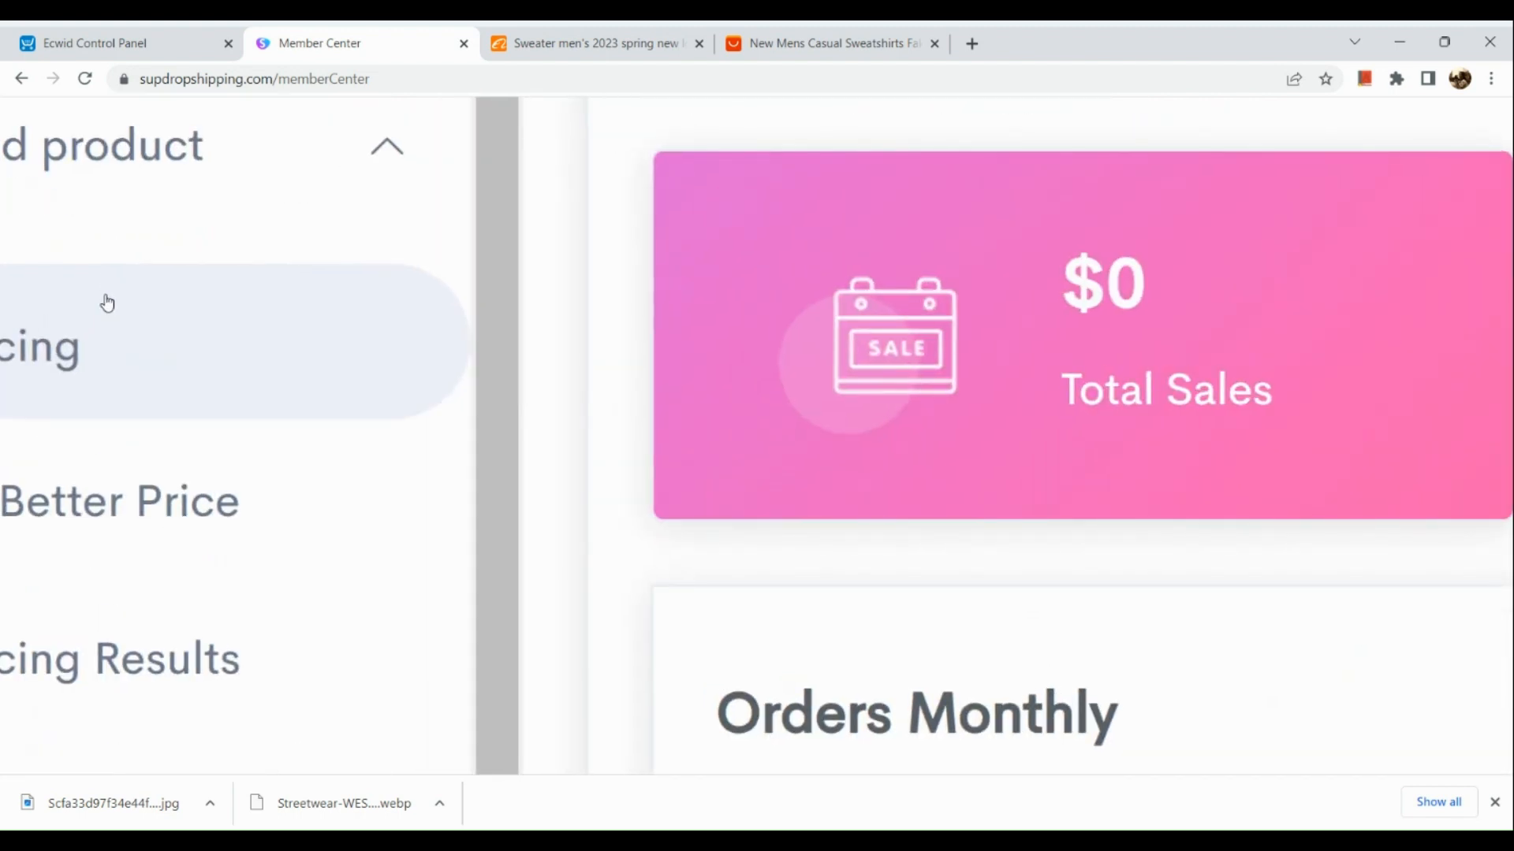
pyautogui.hscroll(-3, 211, 377)
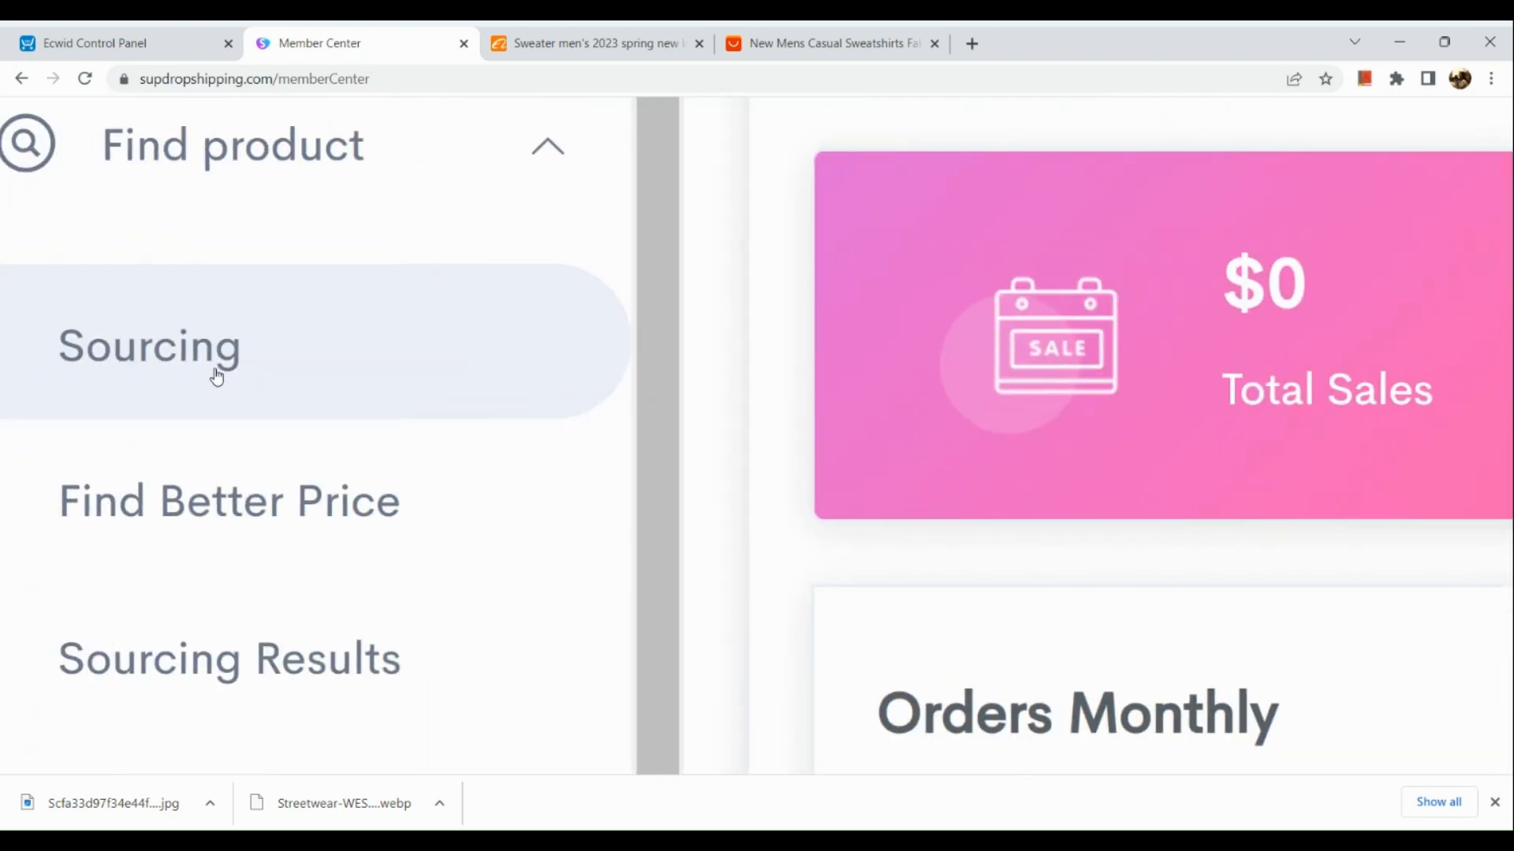
pyautogui.click(217, 377)
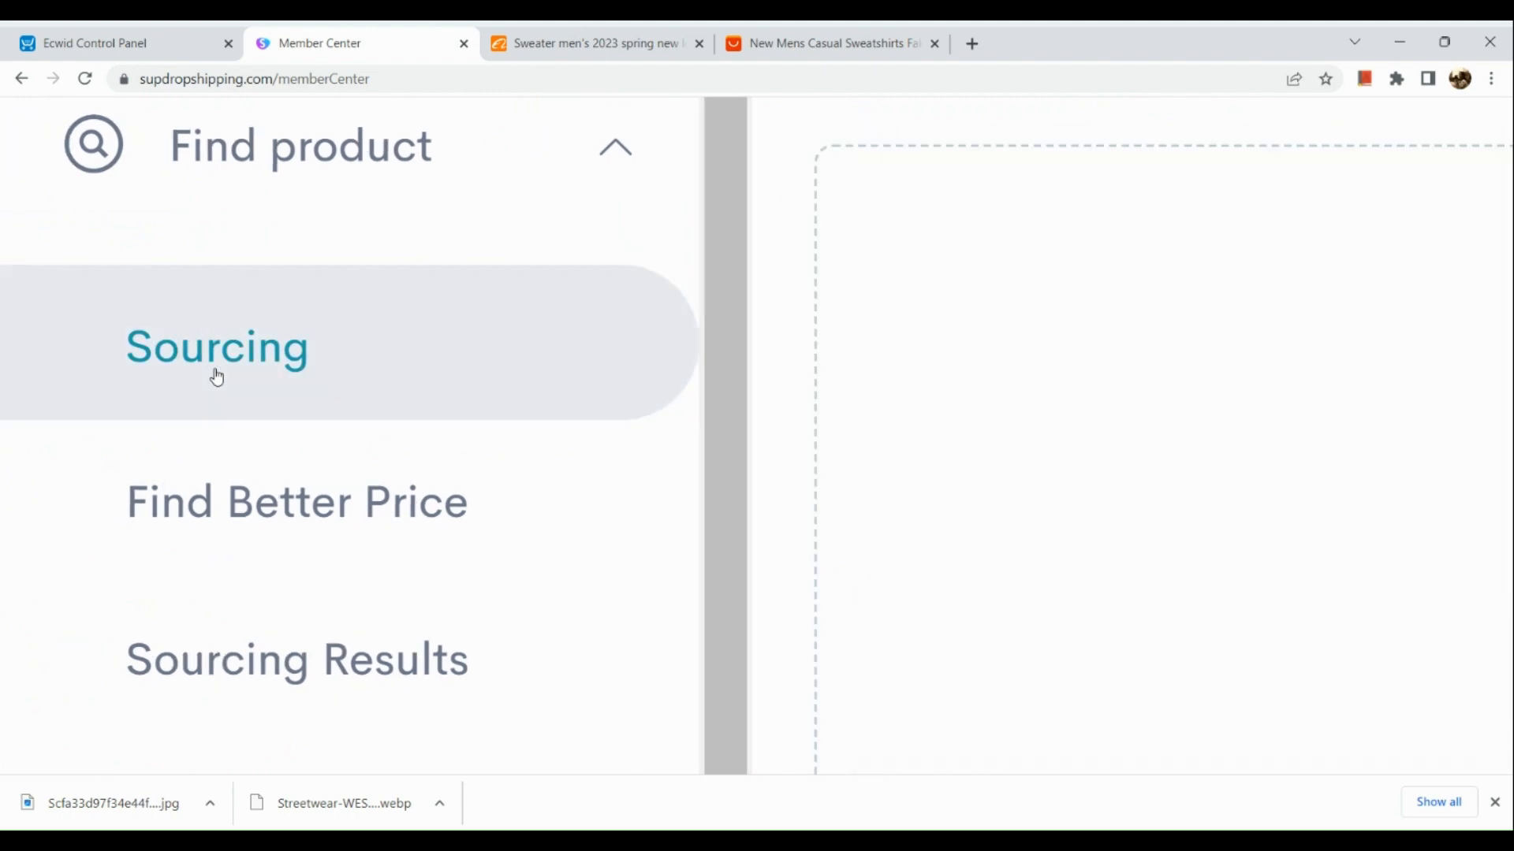
pyautogui.scroll(-5, 217, 377)
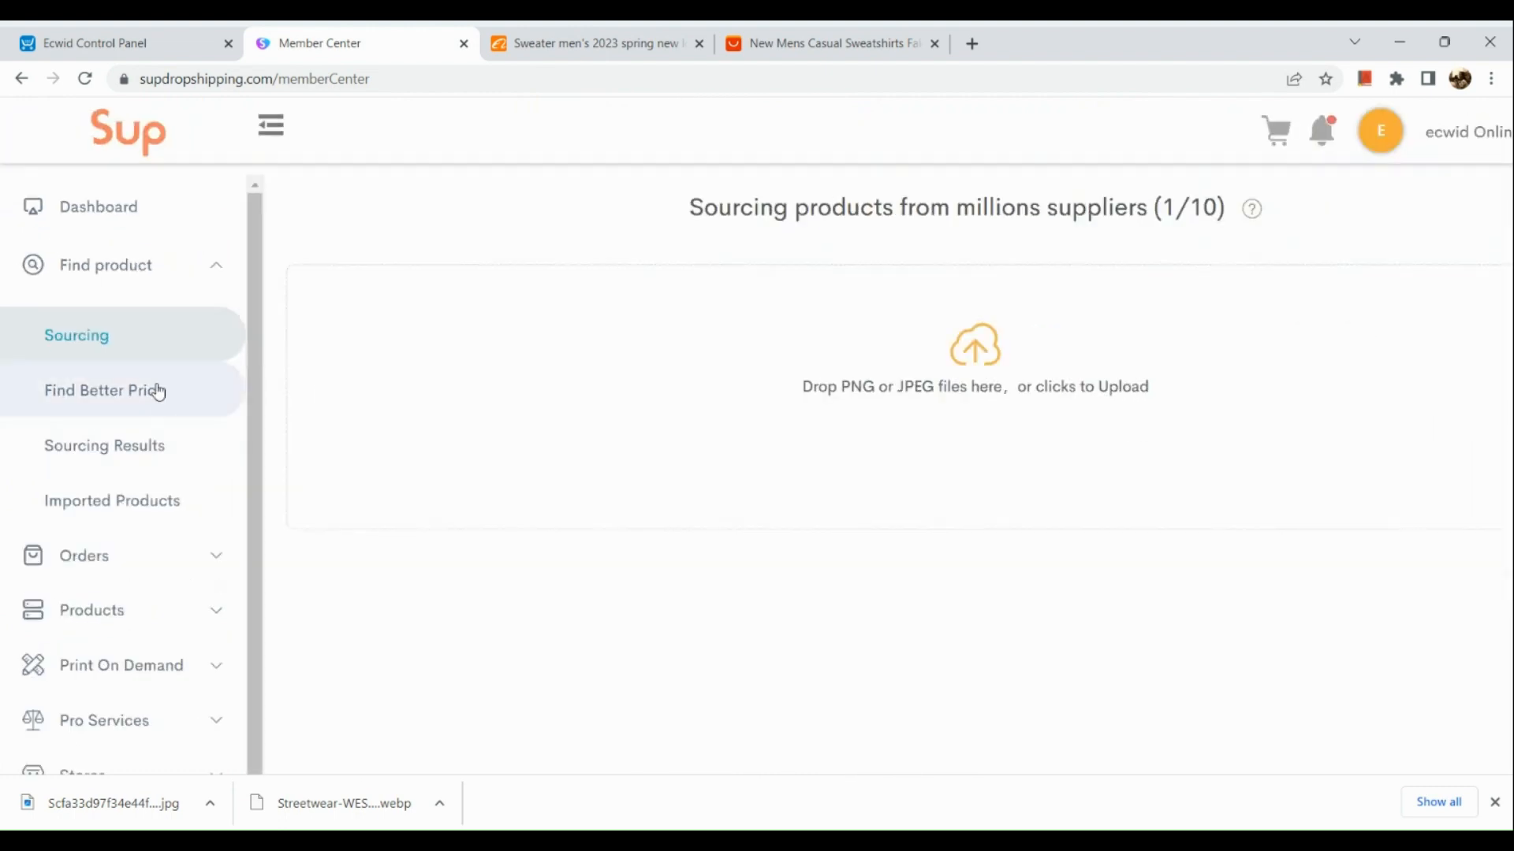
# - View the Find Better Price and Sourcing Results pages, ending on Imported Products
pyautogui.click(158, 390)
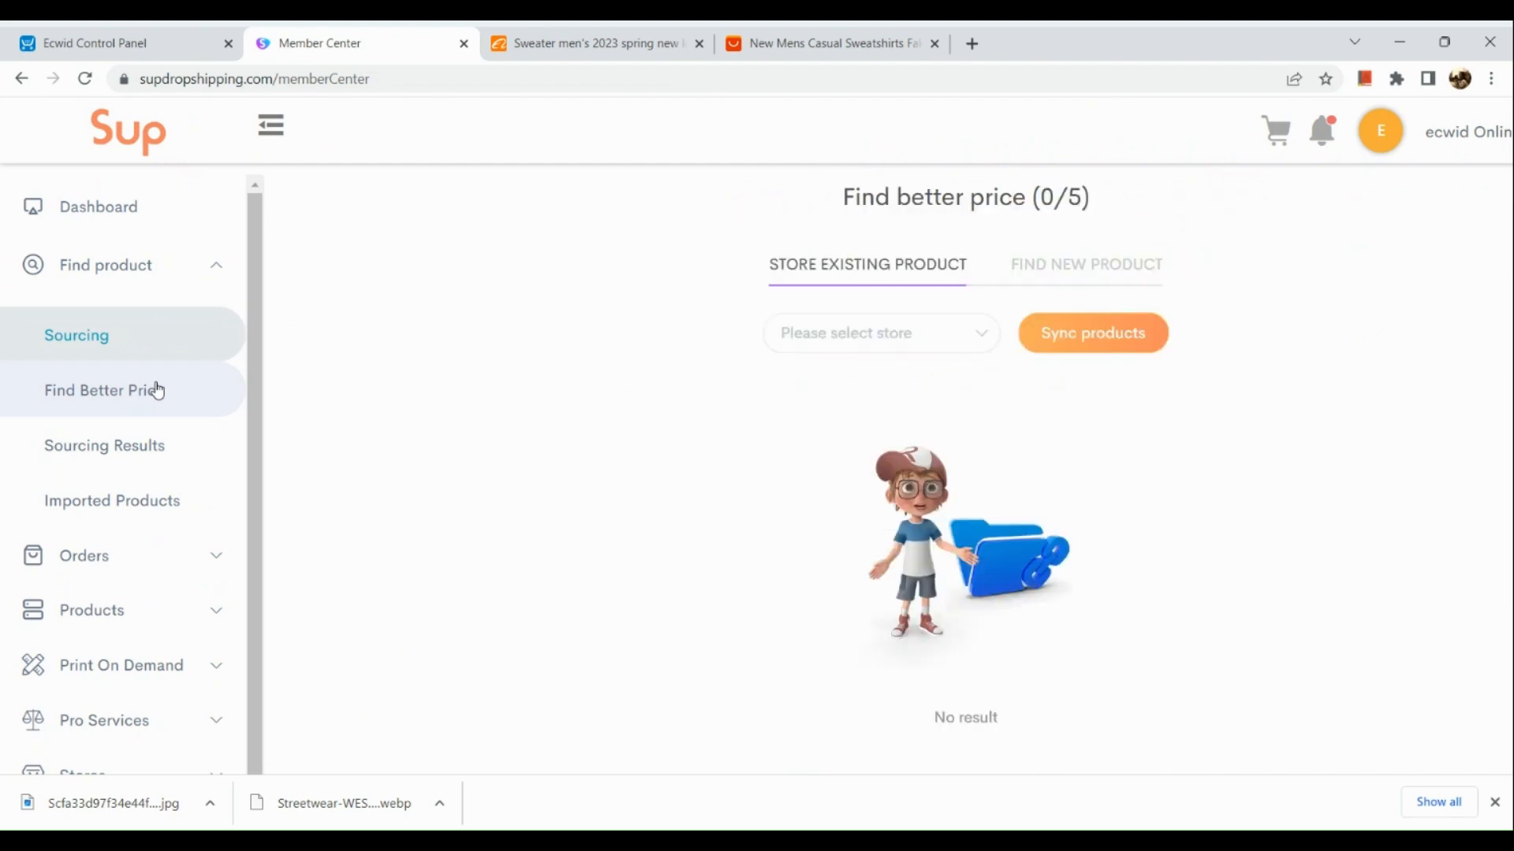
pyautogui.click(129, 471)
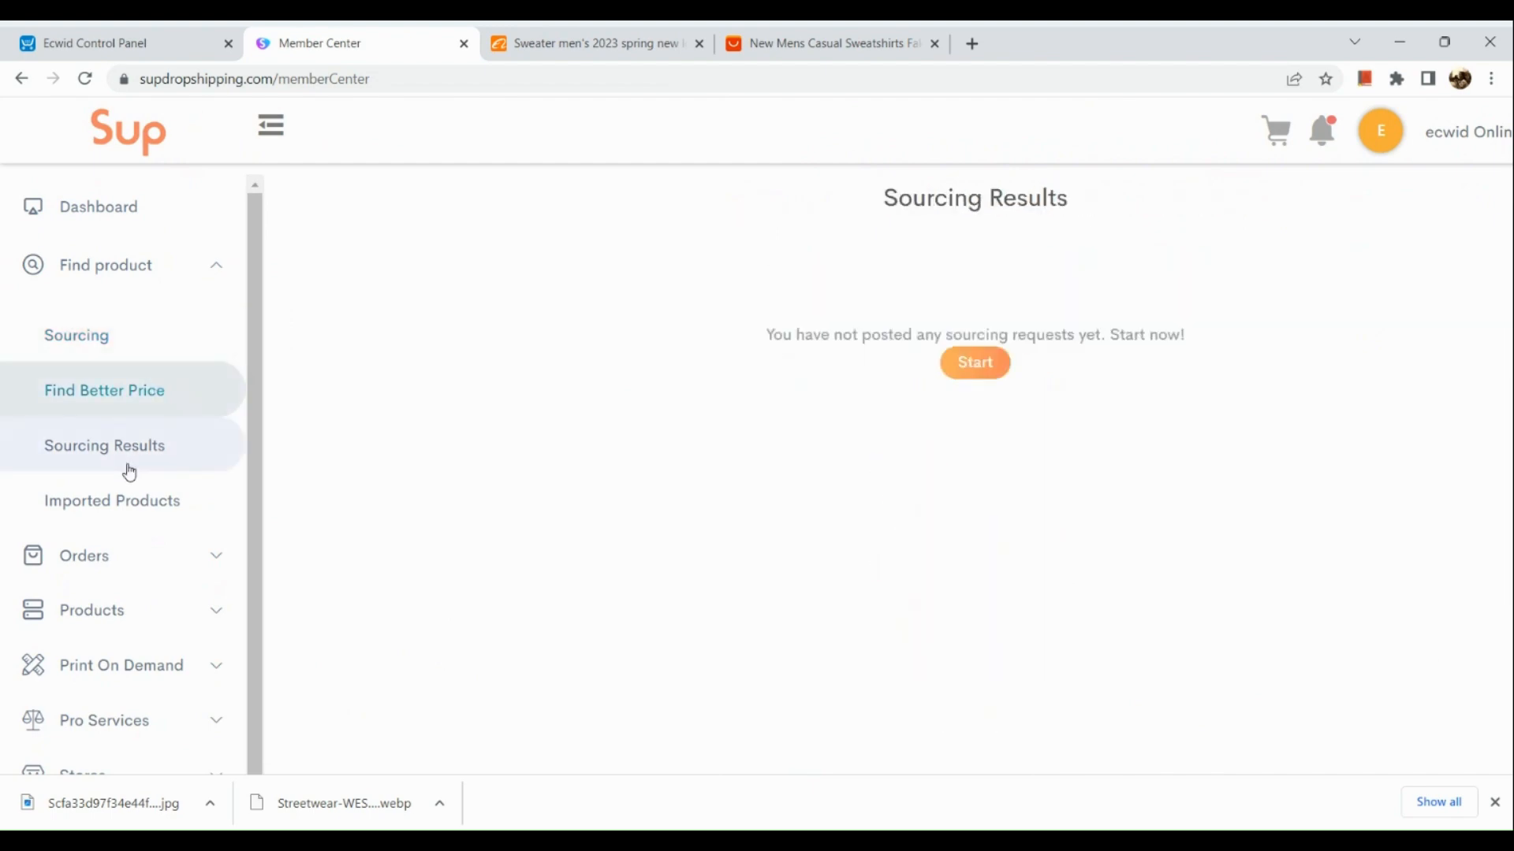
pyautogui.click(111, 529)
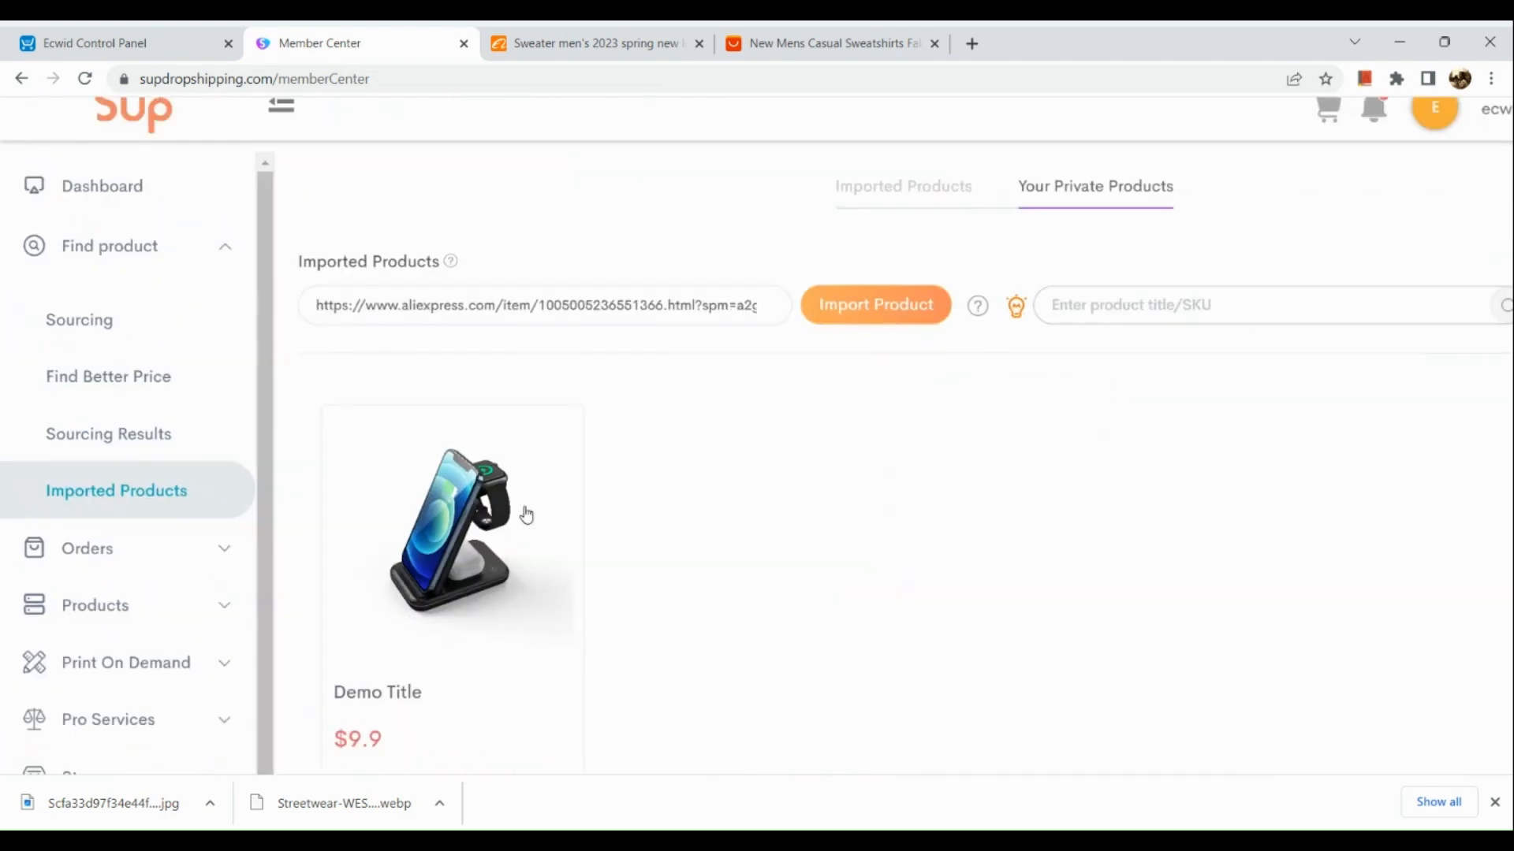
# - Select the AliExpress men's sweatshirt page's web address, then close the 1688 sweater page and return to the Member Center
pyautogui.click(607, 28)
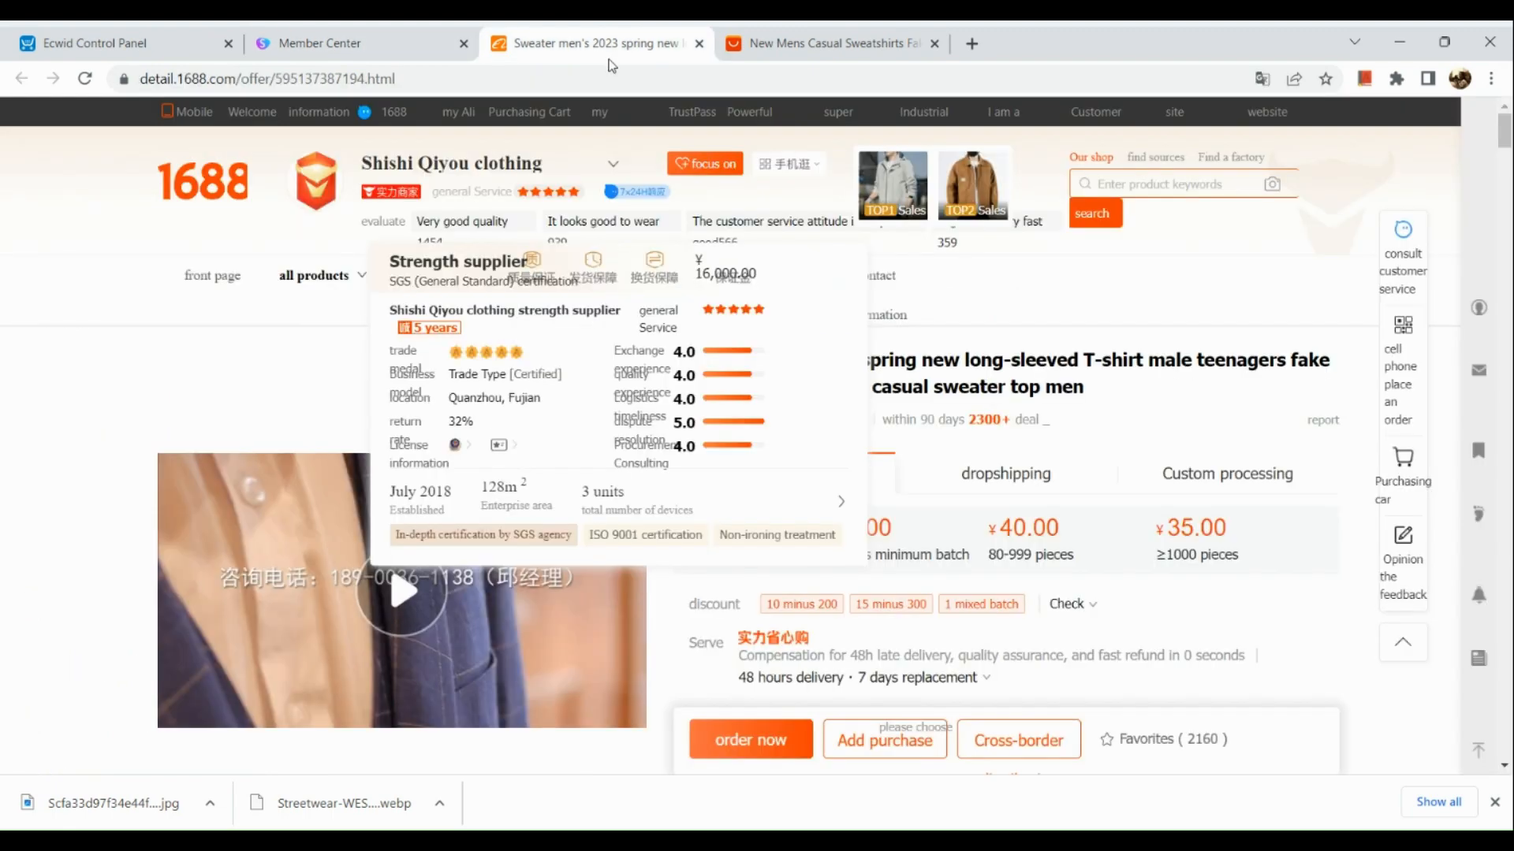
pyautogui.click(761, 38)
pyautogui.click(744, 79)
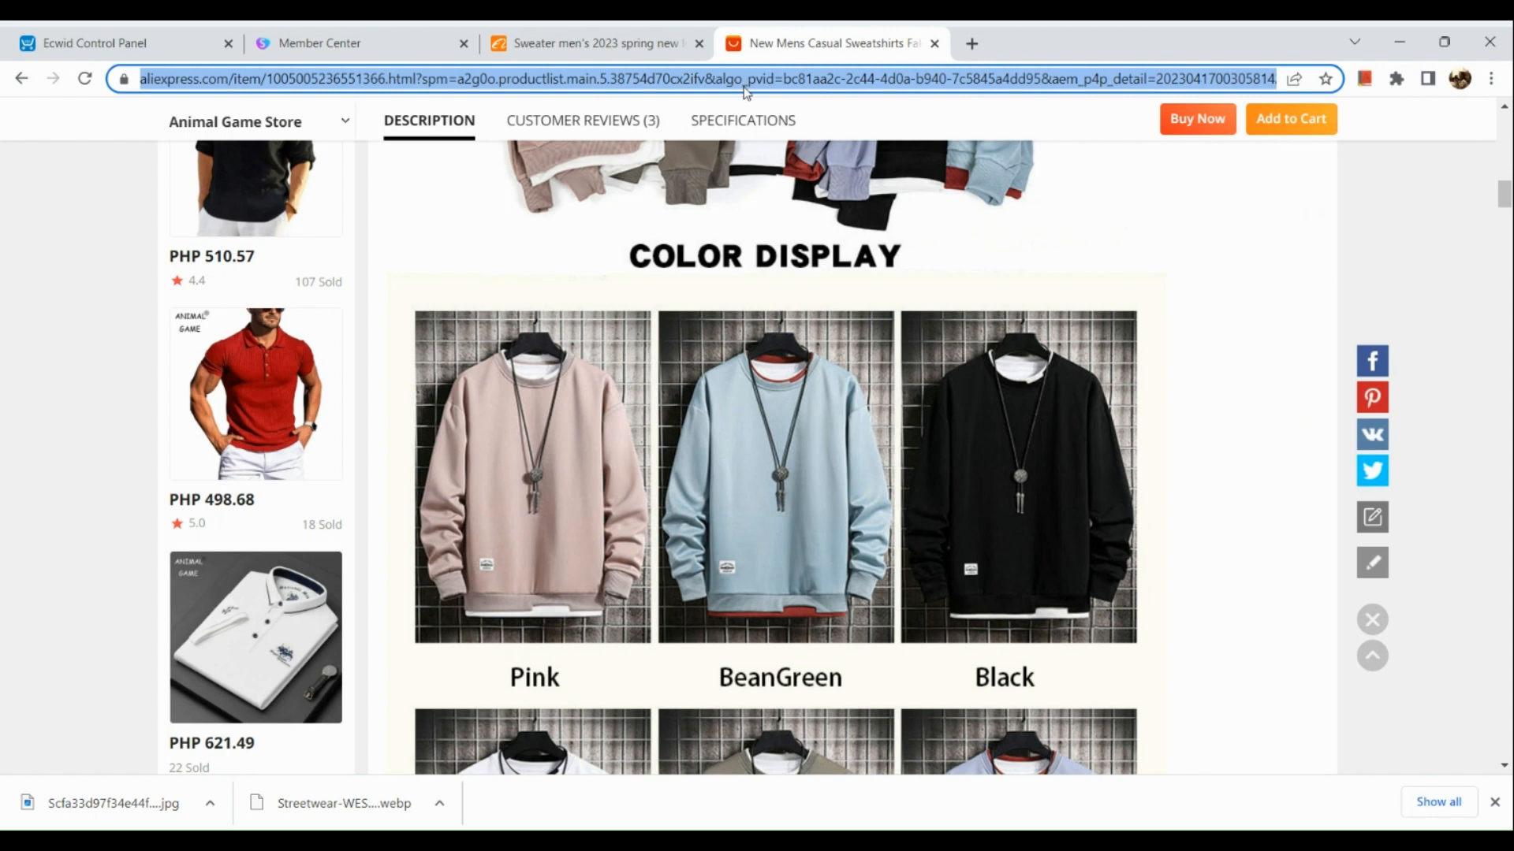
pyautogui.click(700, 45)
pyautogui.click(413, 29)
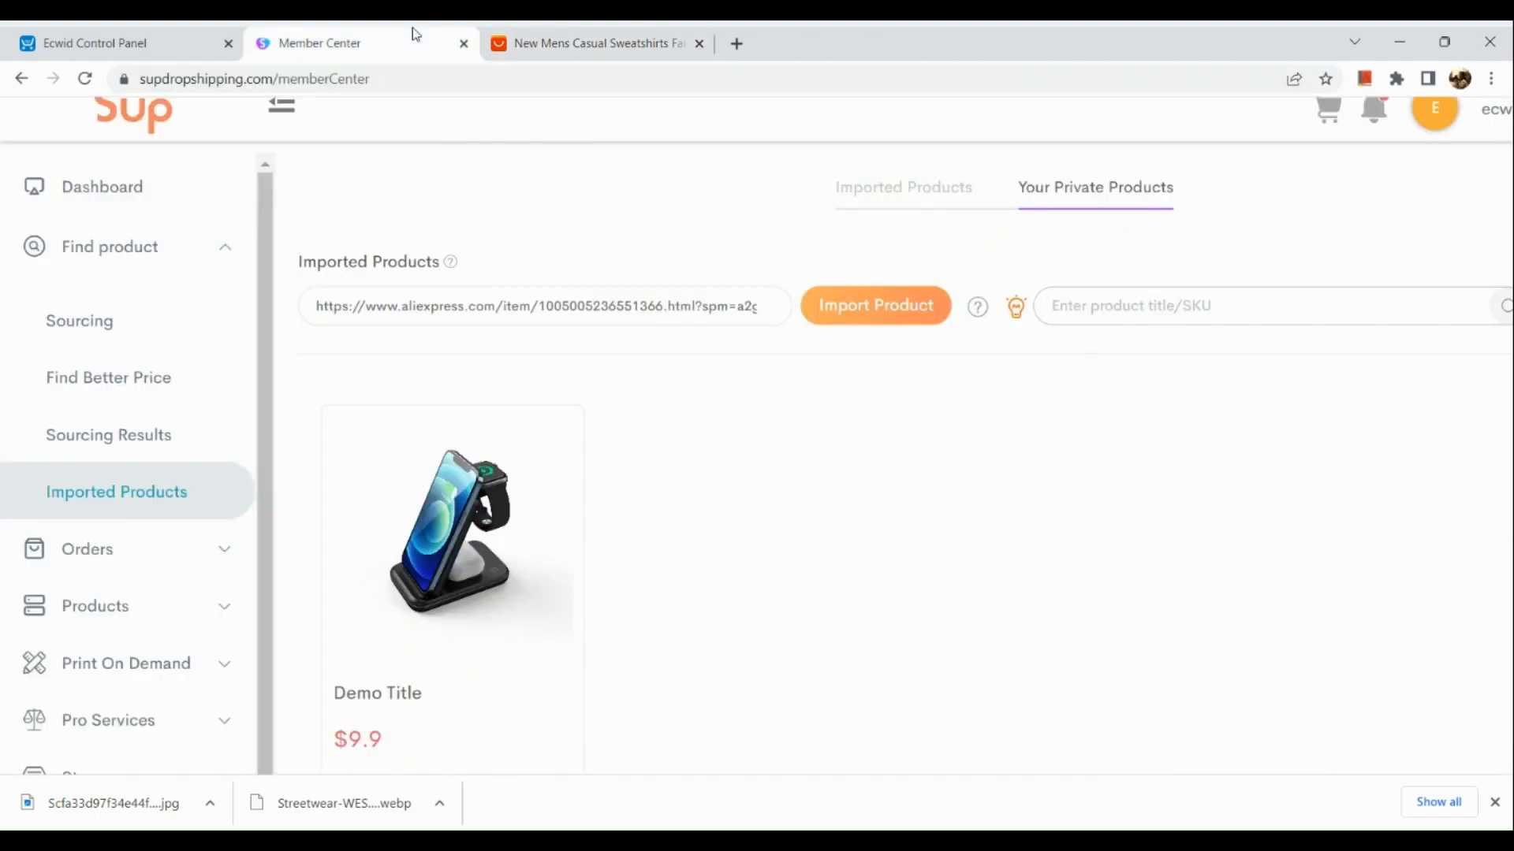
# - Try to import the AliExpress men's sweatshirt by its product web address on the Imported Products page
pyautogui.tripleClick(390, 307)
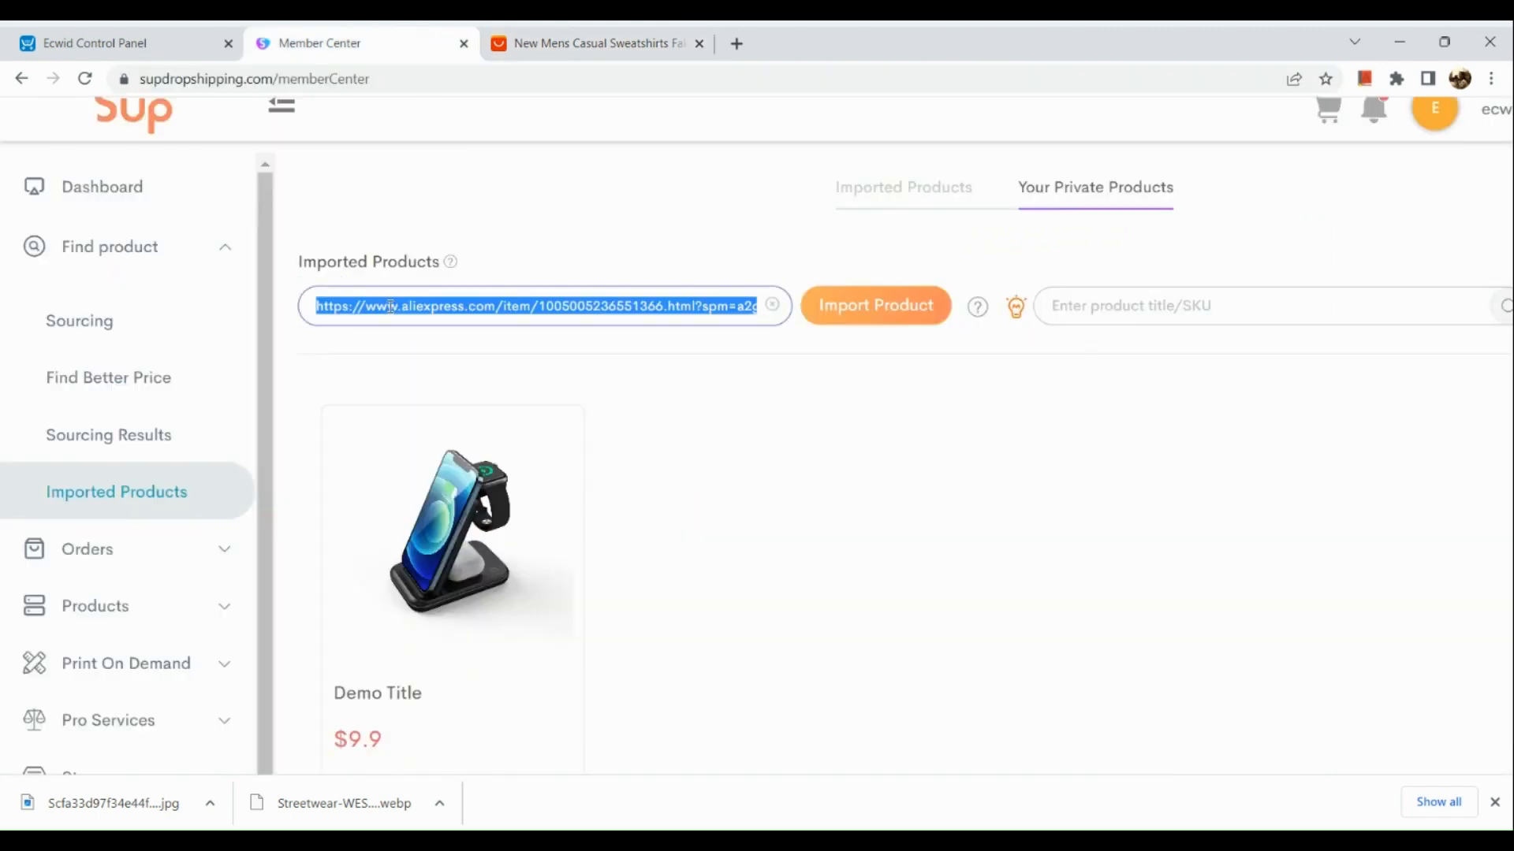
pyautogui.click(390, 307)
pyautogui.press('End')
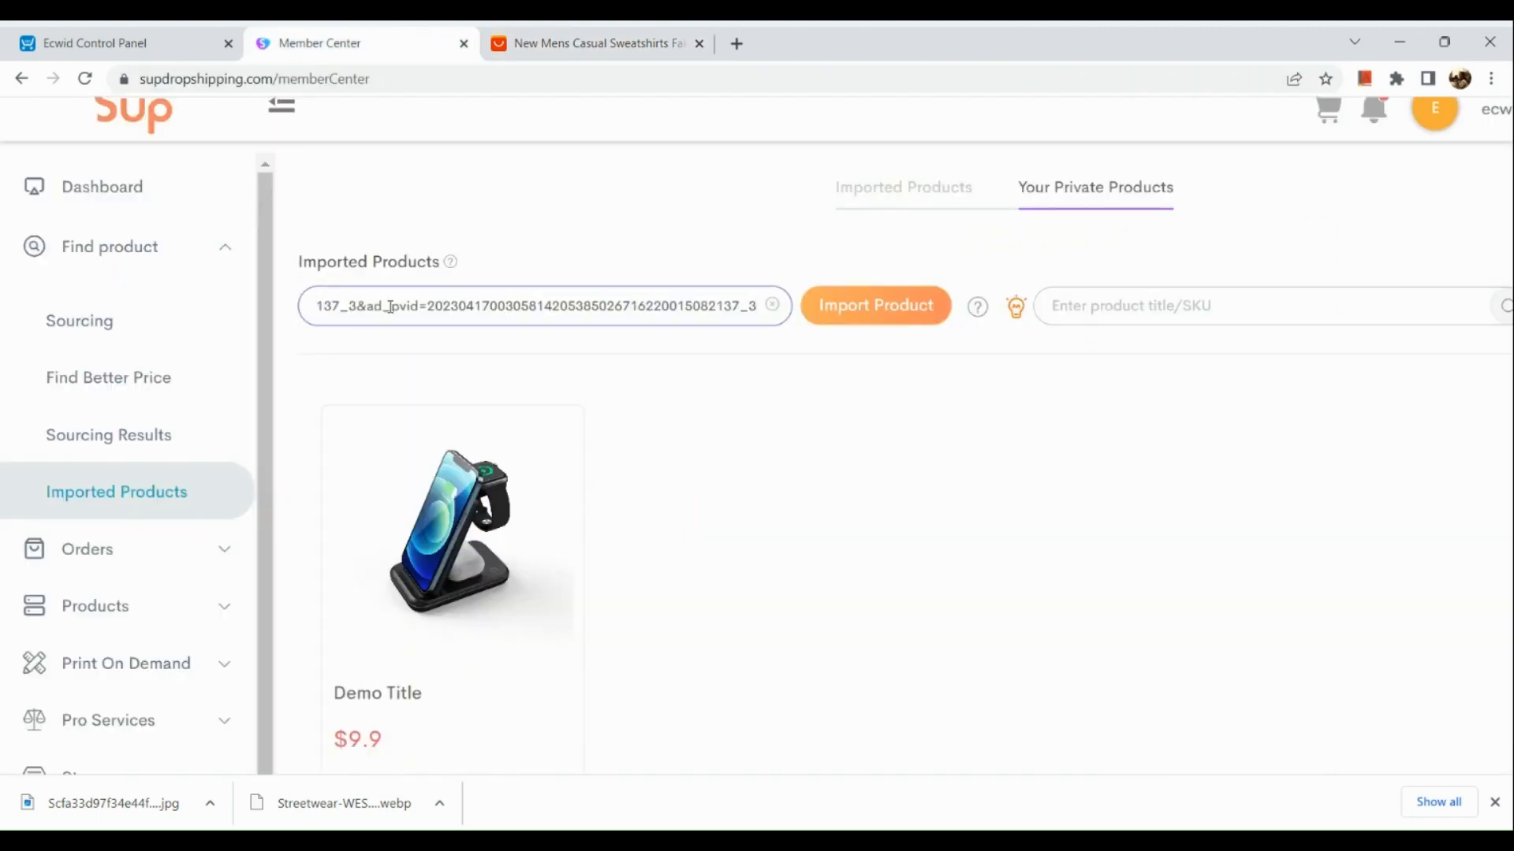
pyautogui.click(870, 323)
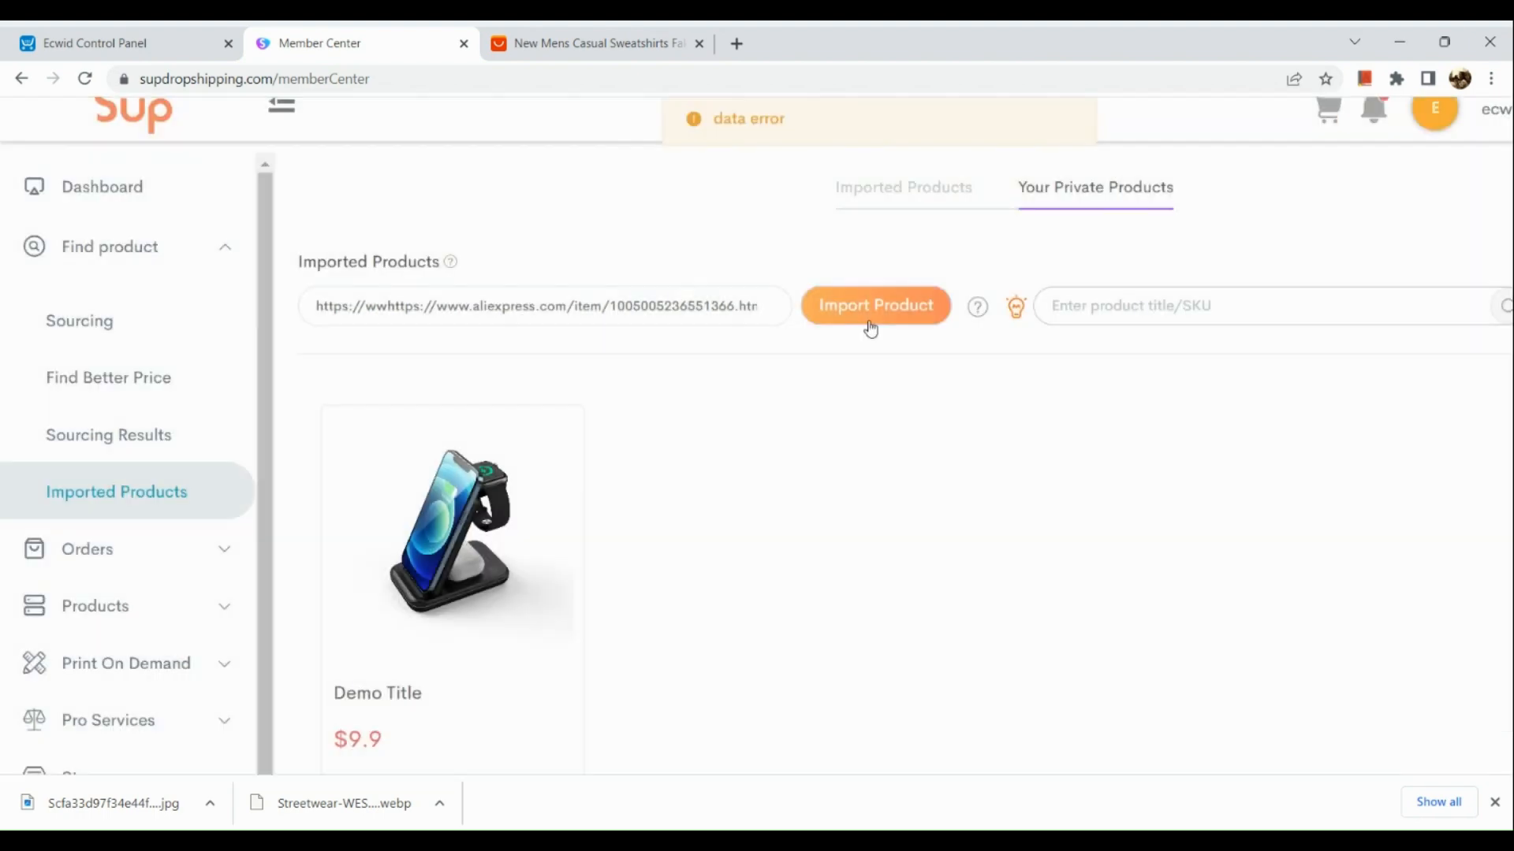
pyautogui.click(871, 326)
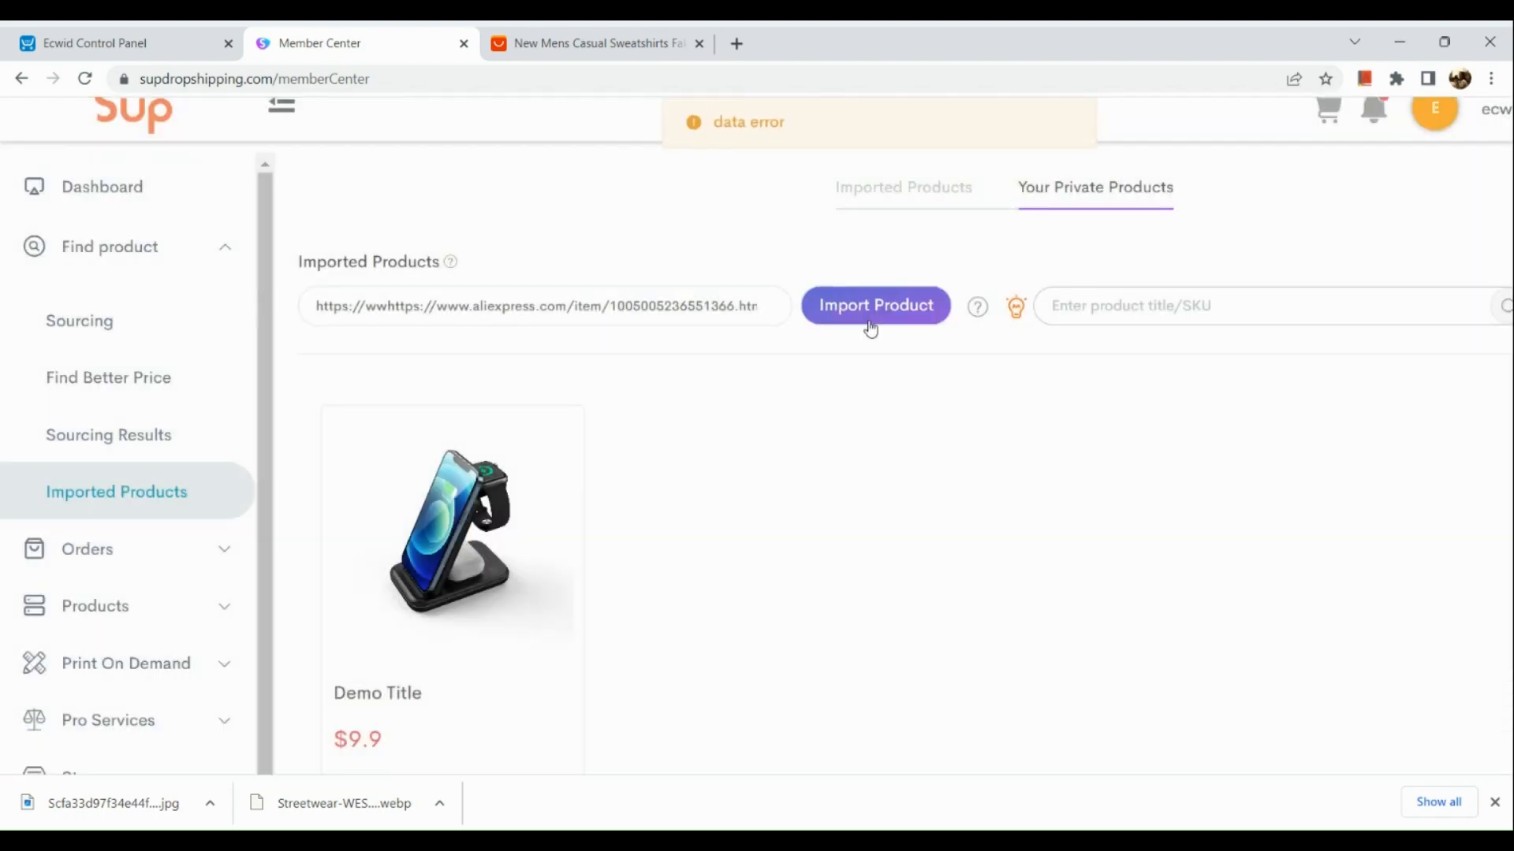
pyautogui.scroll(5, 781, 148)
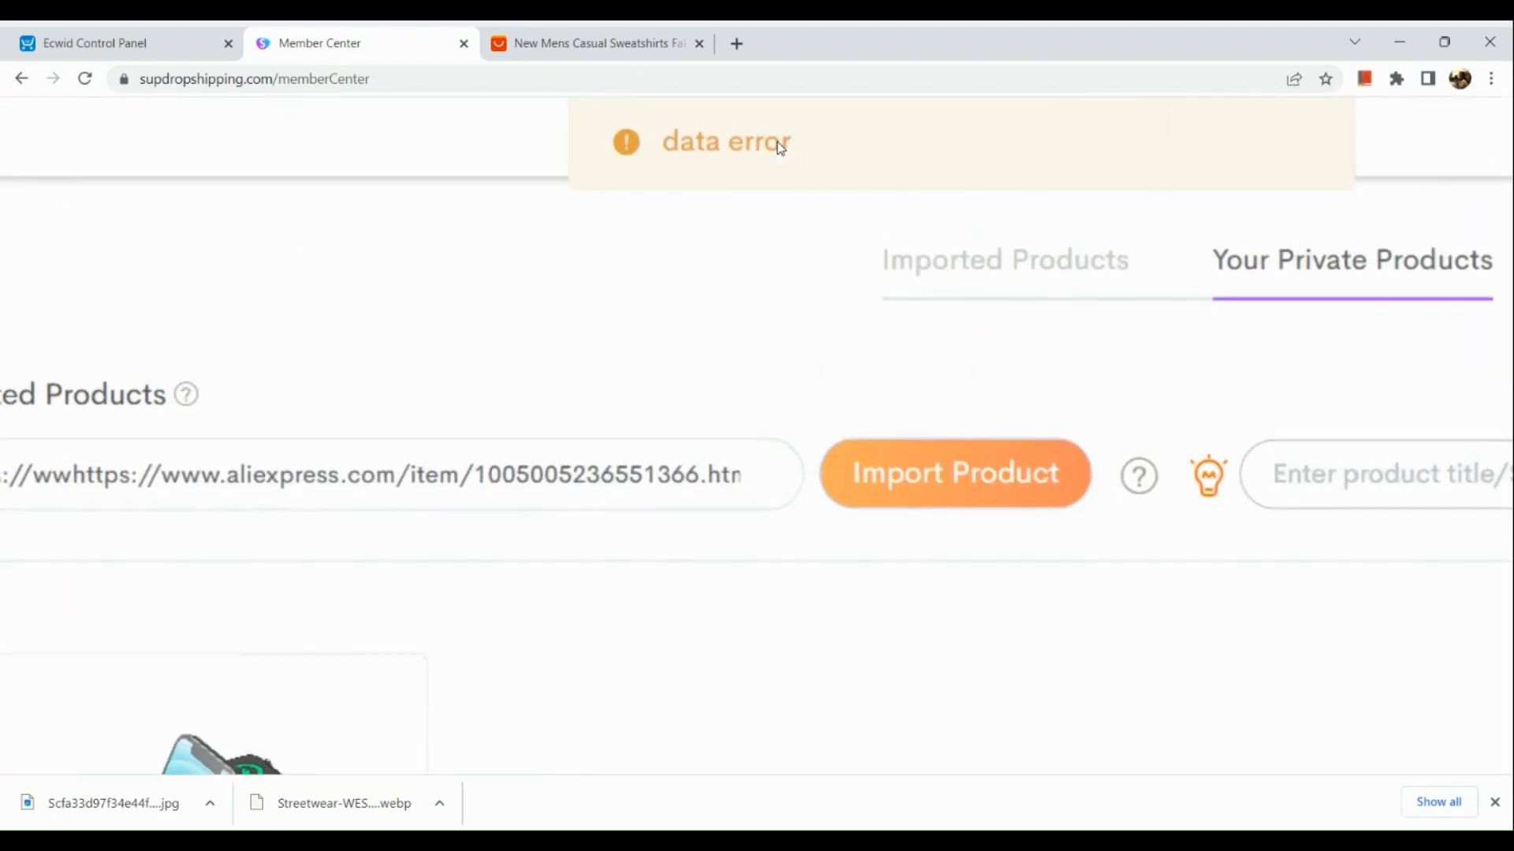
pyautogui.scroll(-6, 781, 148)
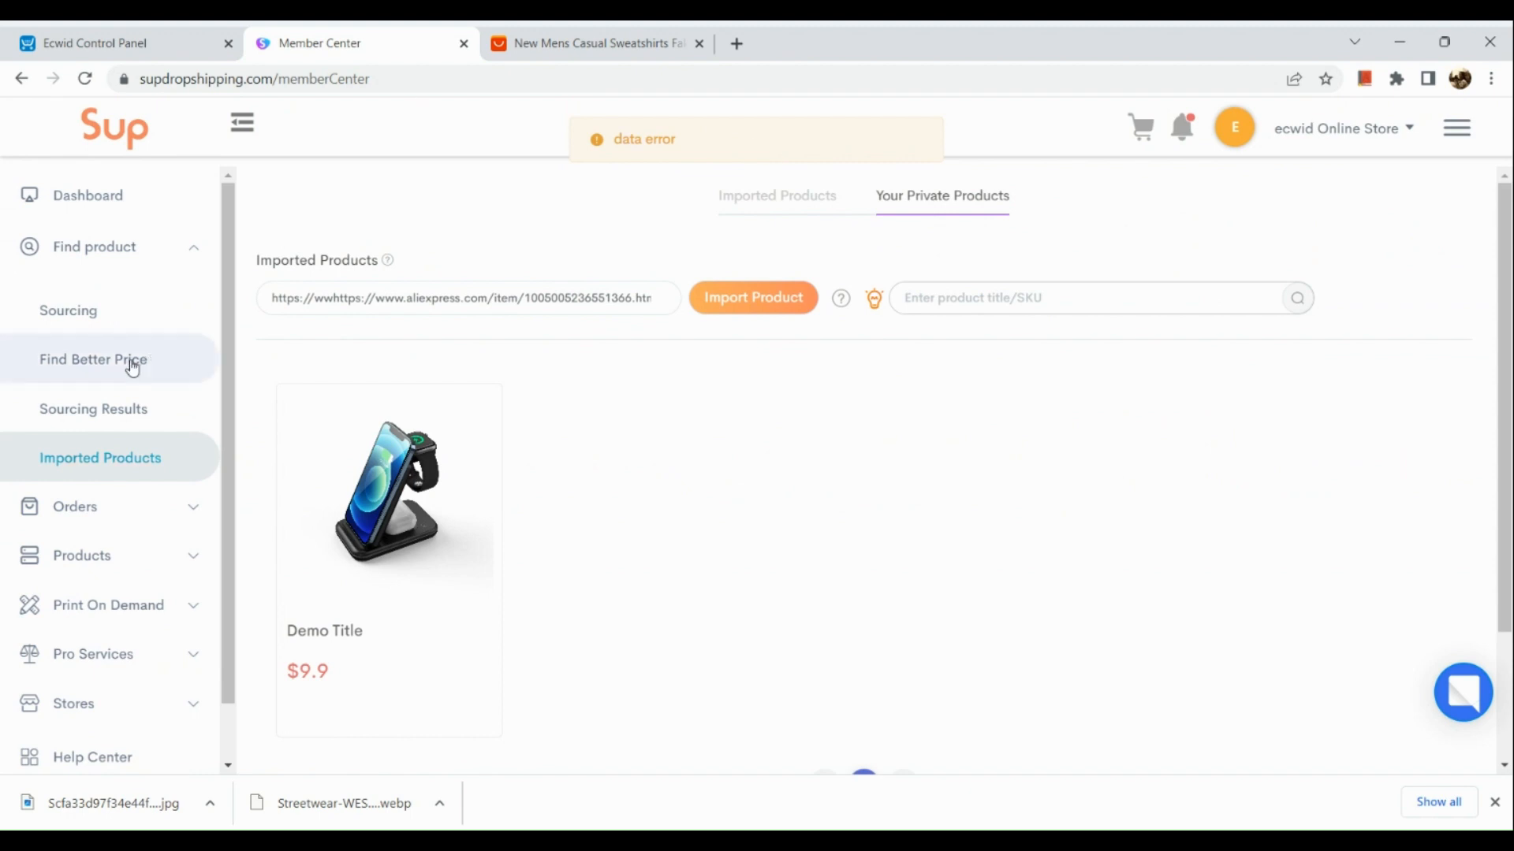
# - Upload the sweatshirt color display image on the Sourcing page to find matching supplier products
pyautogui.click(132, 296)
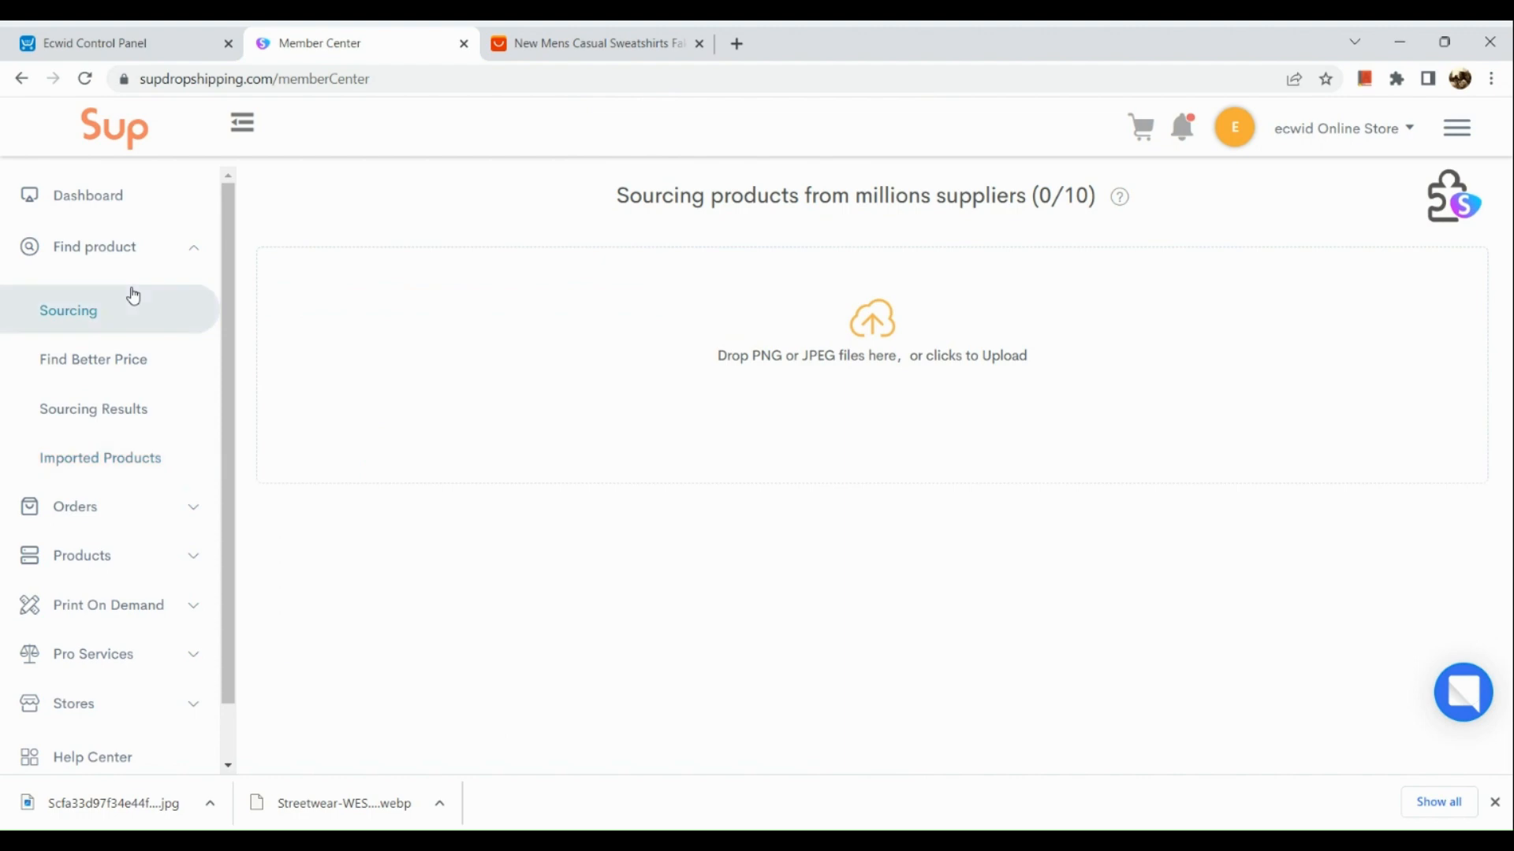
pyautogui.click(673, 352)
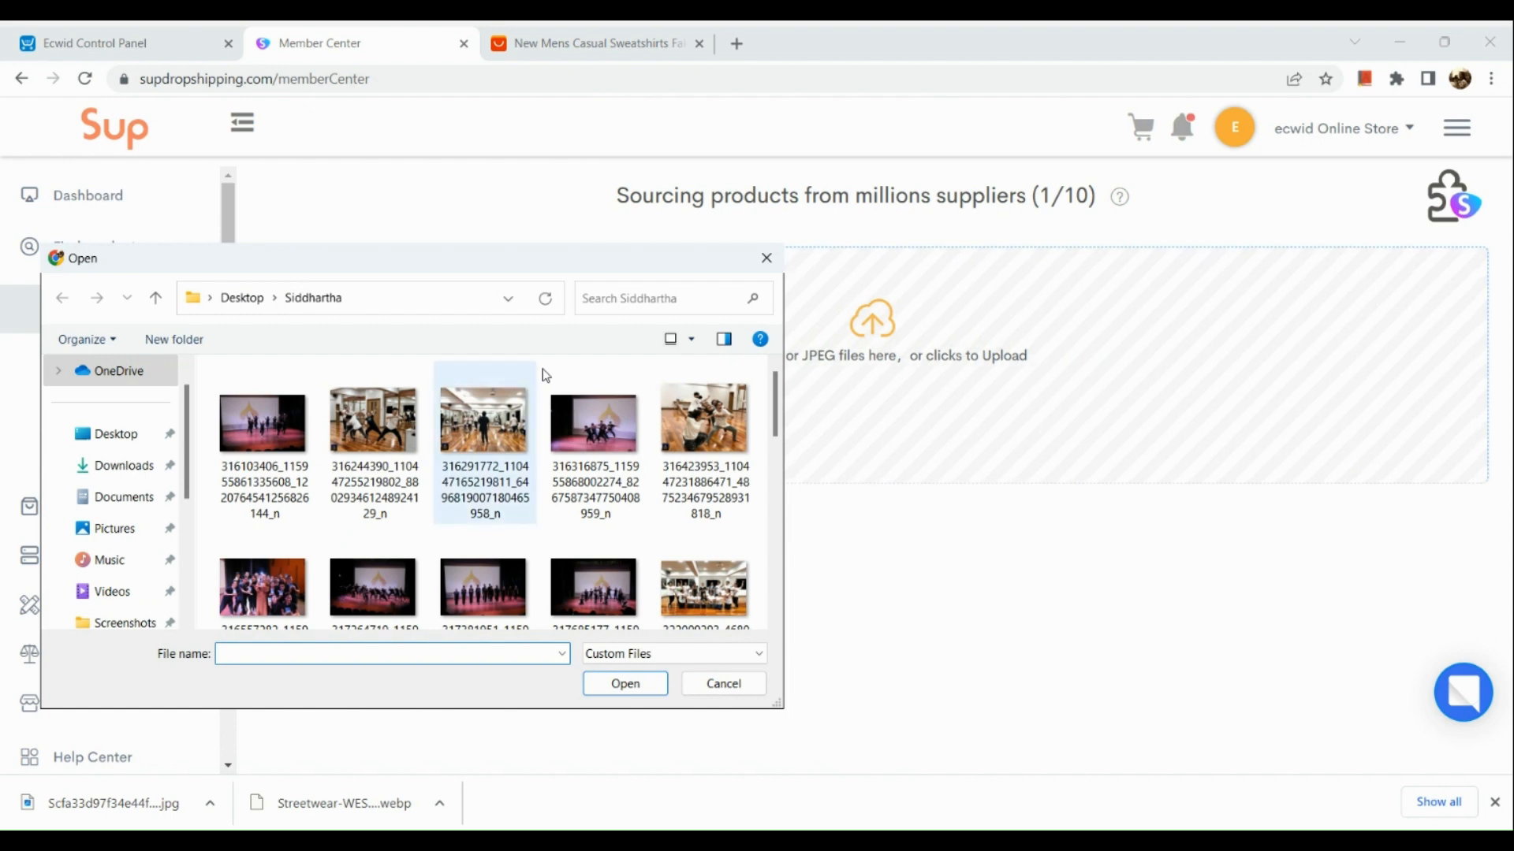
pyautogui.scroll(-1, 498, 517)
pyautogui.doubleClick(498, 517)
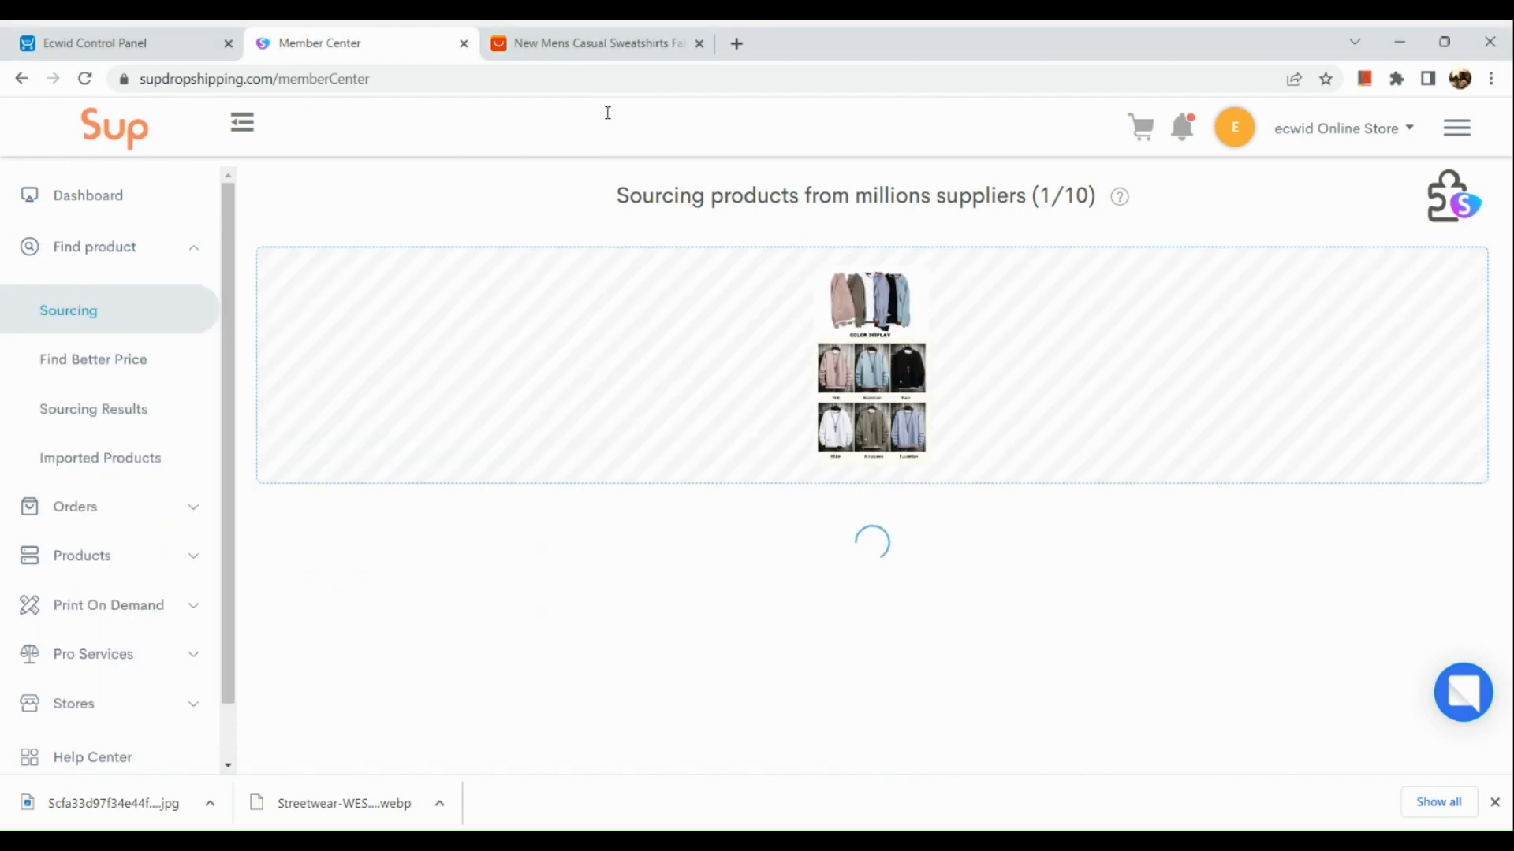
# - Check the men's sweatshirt price on its AliExpress product page and return to the Member Center
pyautogui.click(579, 49)
pyautogui.scroll(10, 632, 463)
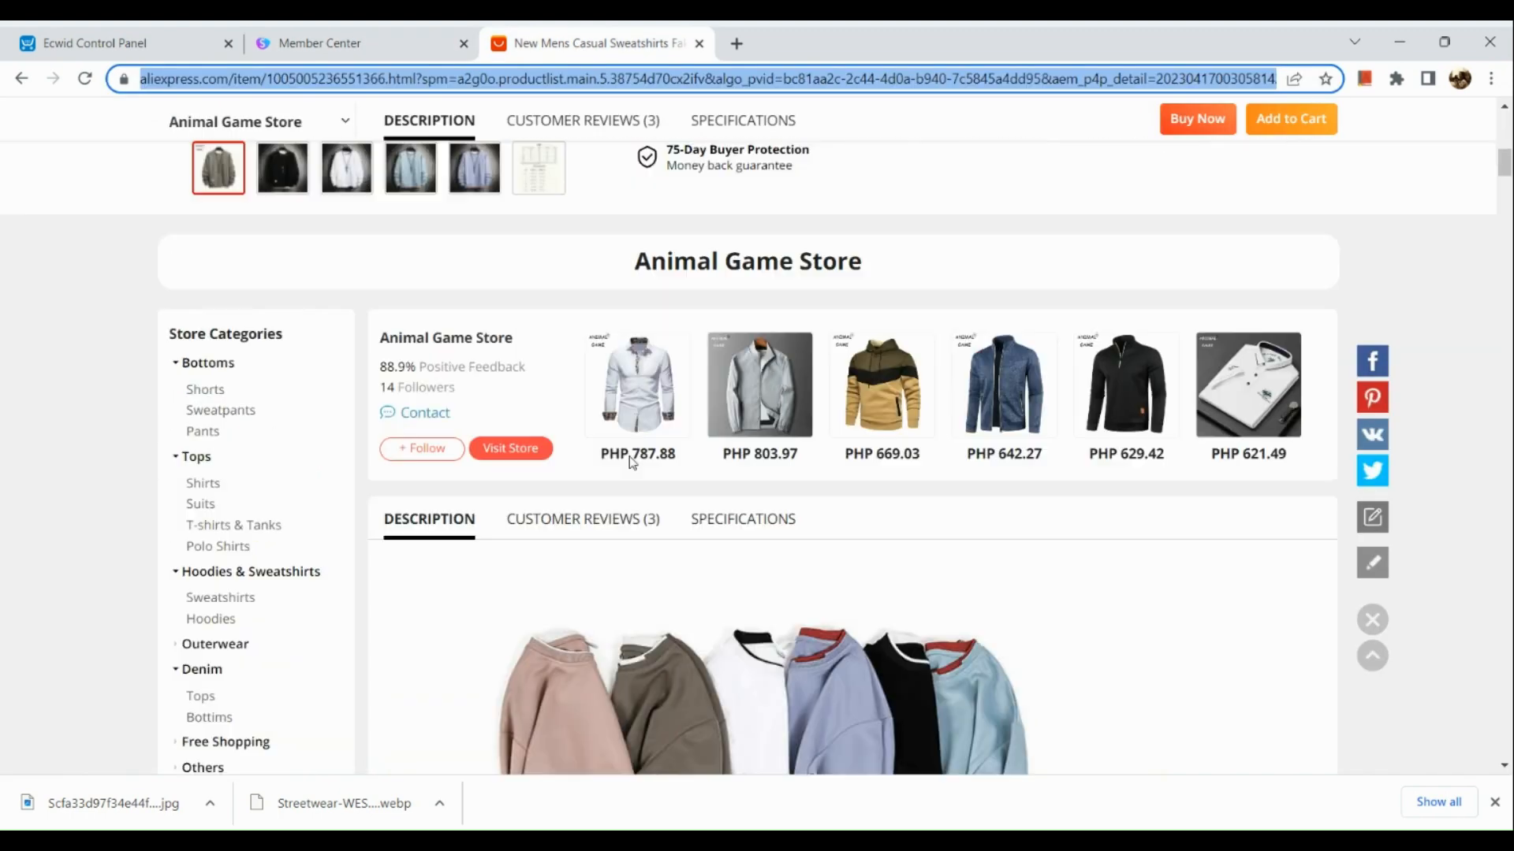
pyautogui.scroll(5, 633, 463)
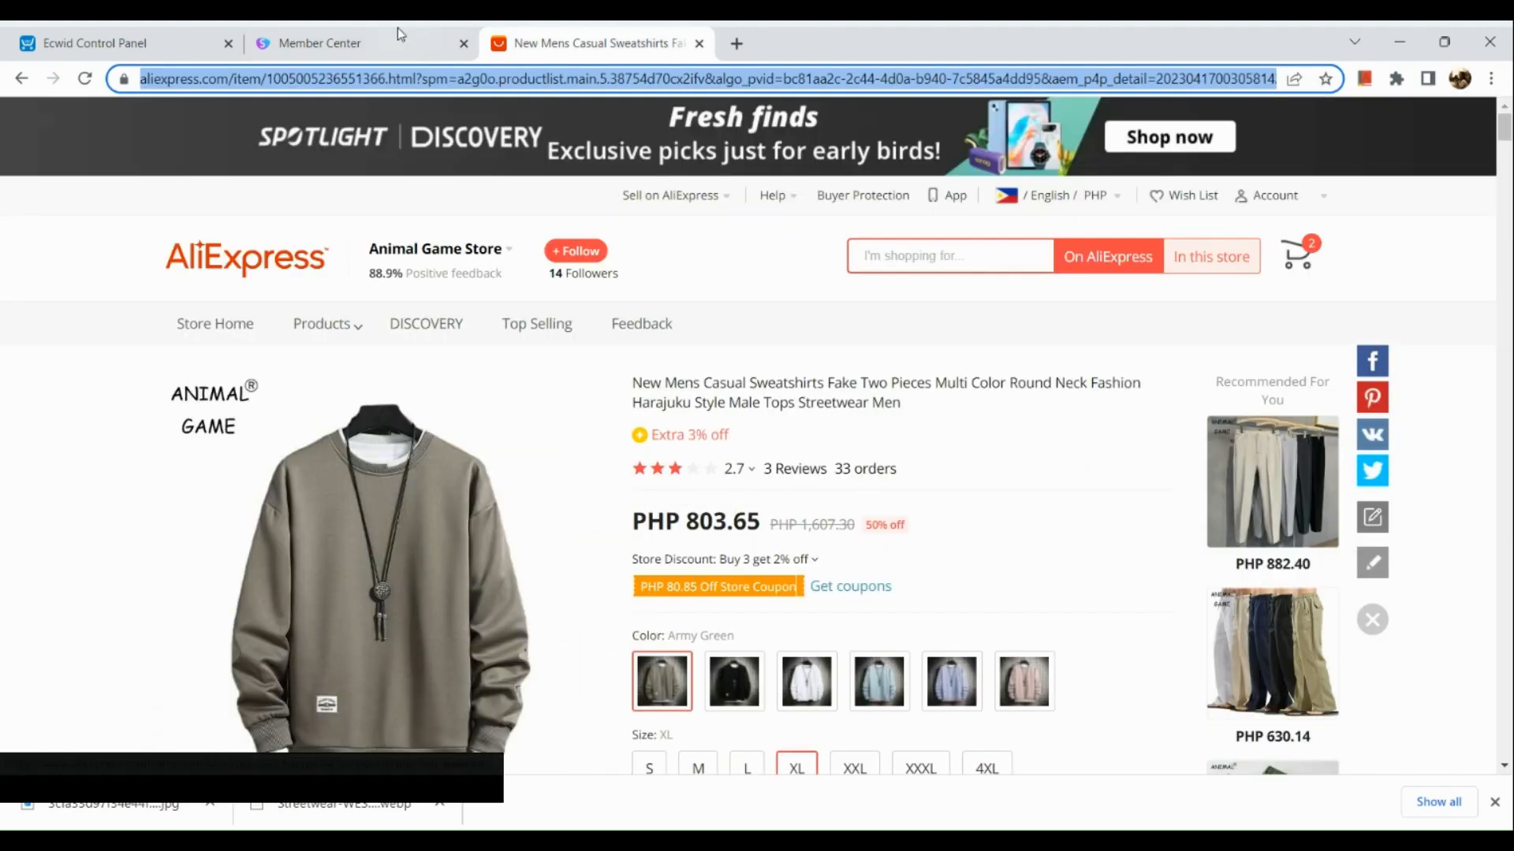
pyautogui.click(401, 35)
# - Import the white $6.10 sweatshirt from the image sourcing results and open the Imported orders page
pyautogui.scroll(-4, 564, 368)
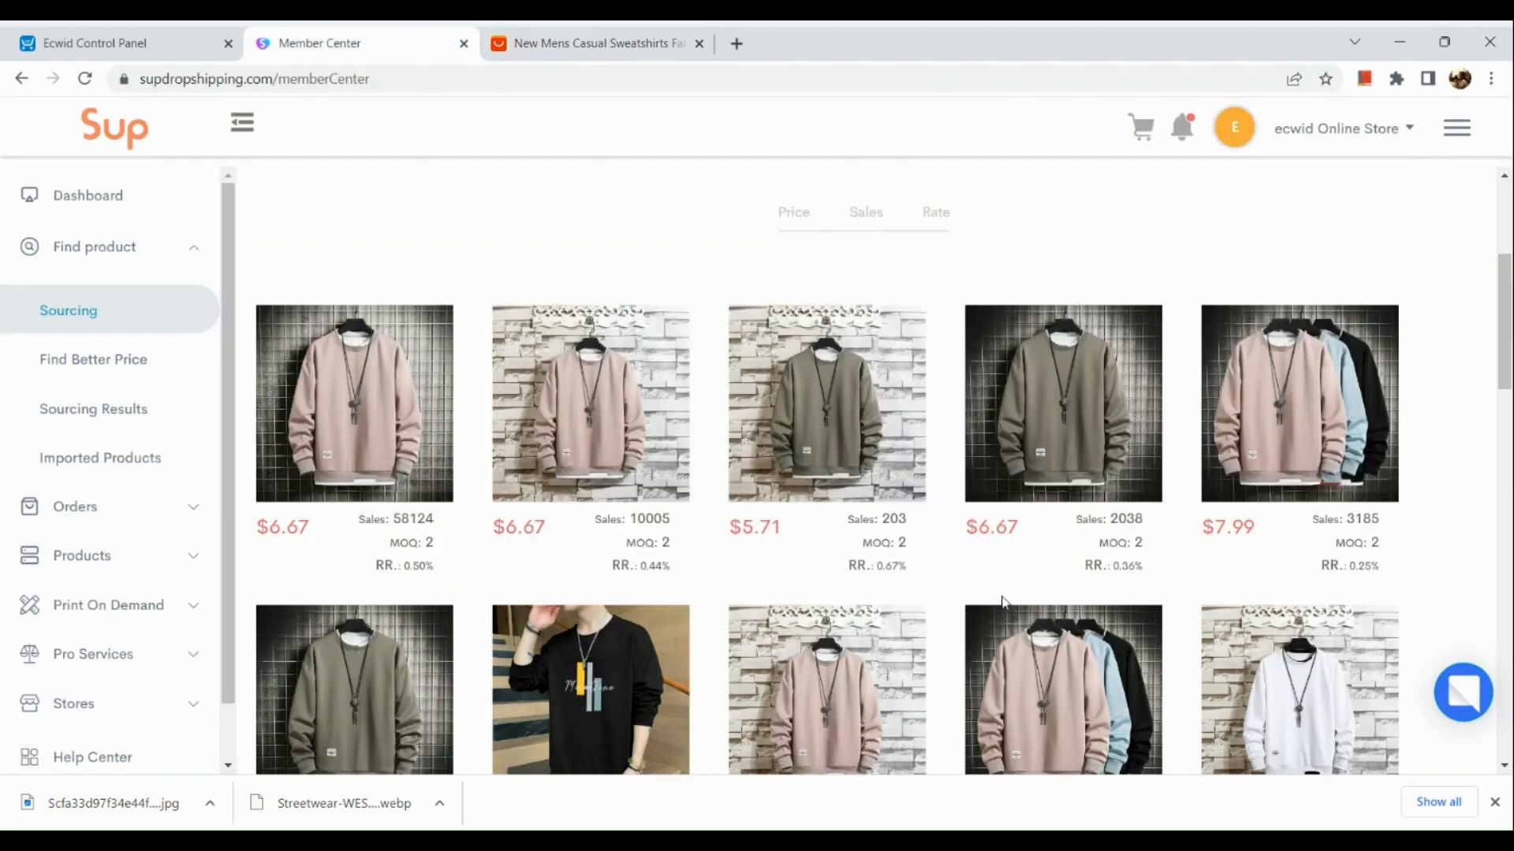
pyautogui.scroll(-10, 1002, 602)
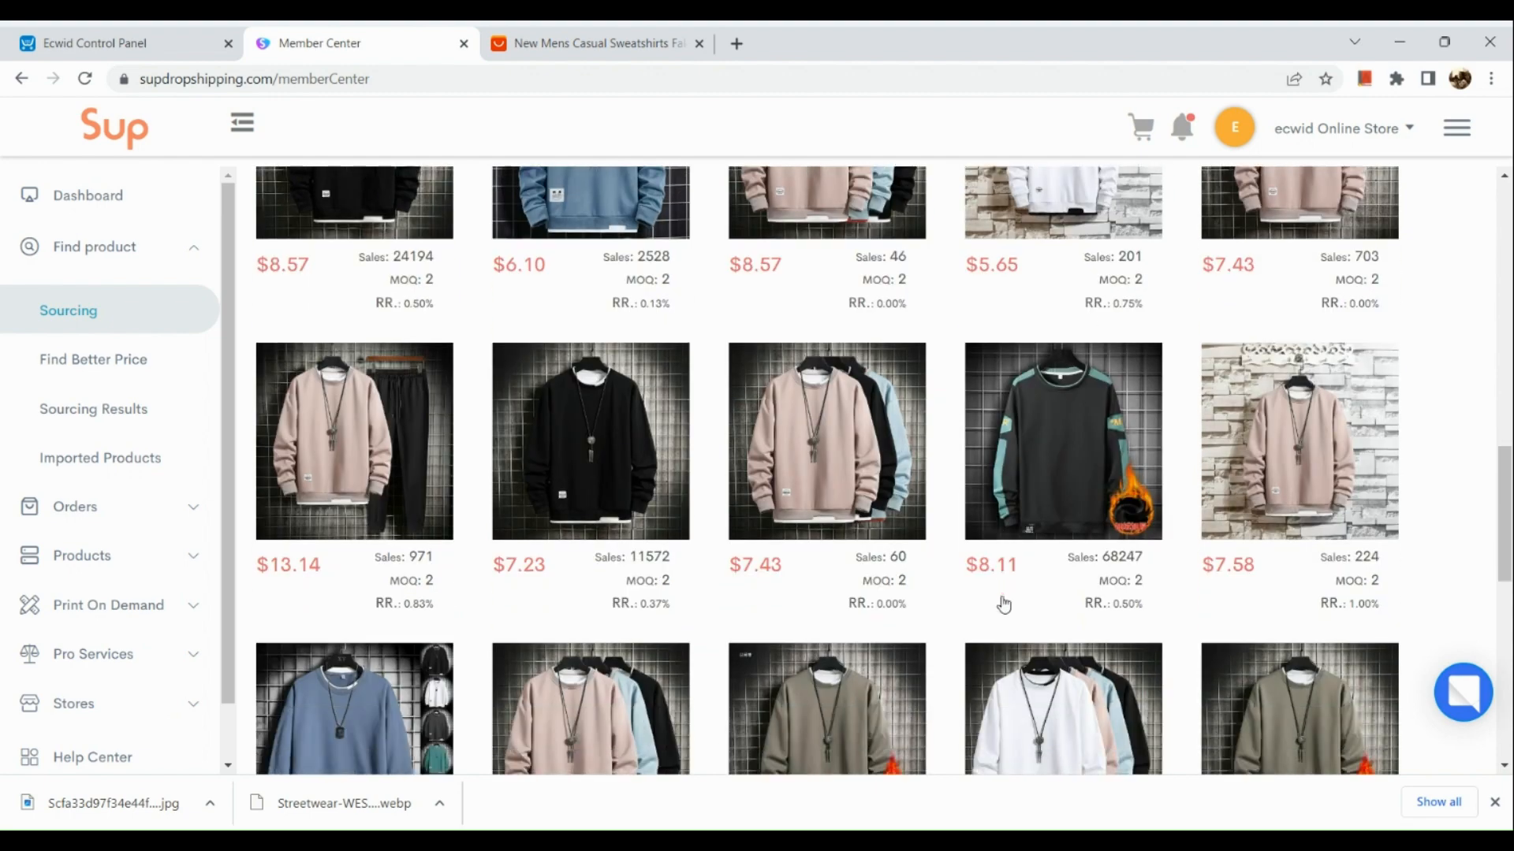
pyautogui.scroll(-1, 1002, 602)
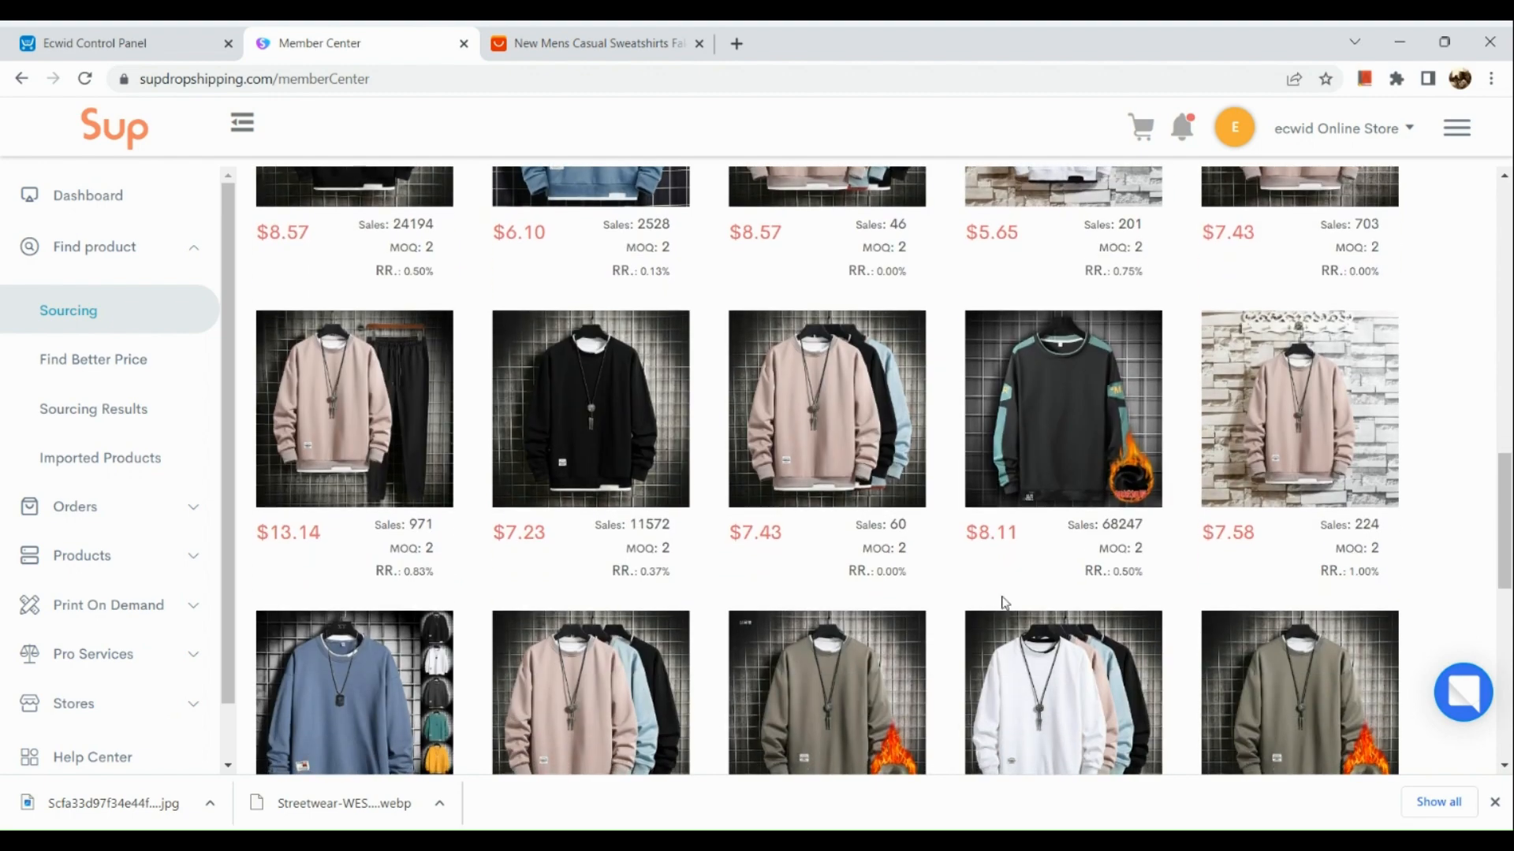
pyautogui.scroll(-3, 1002, 602)
pyautogui.scroll(-8, 1002, 601)
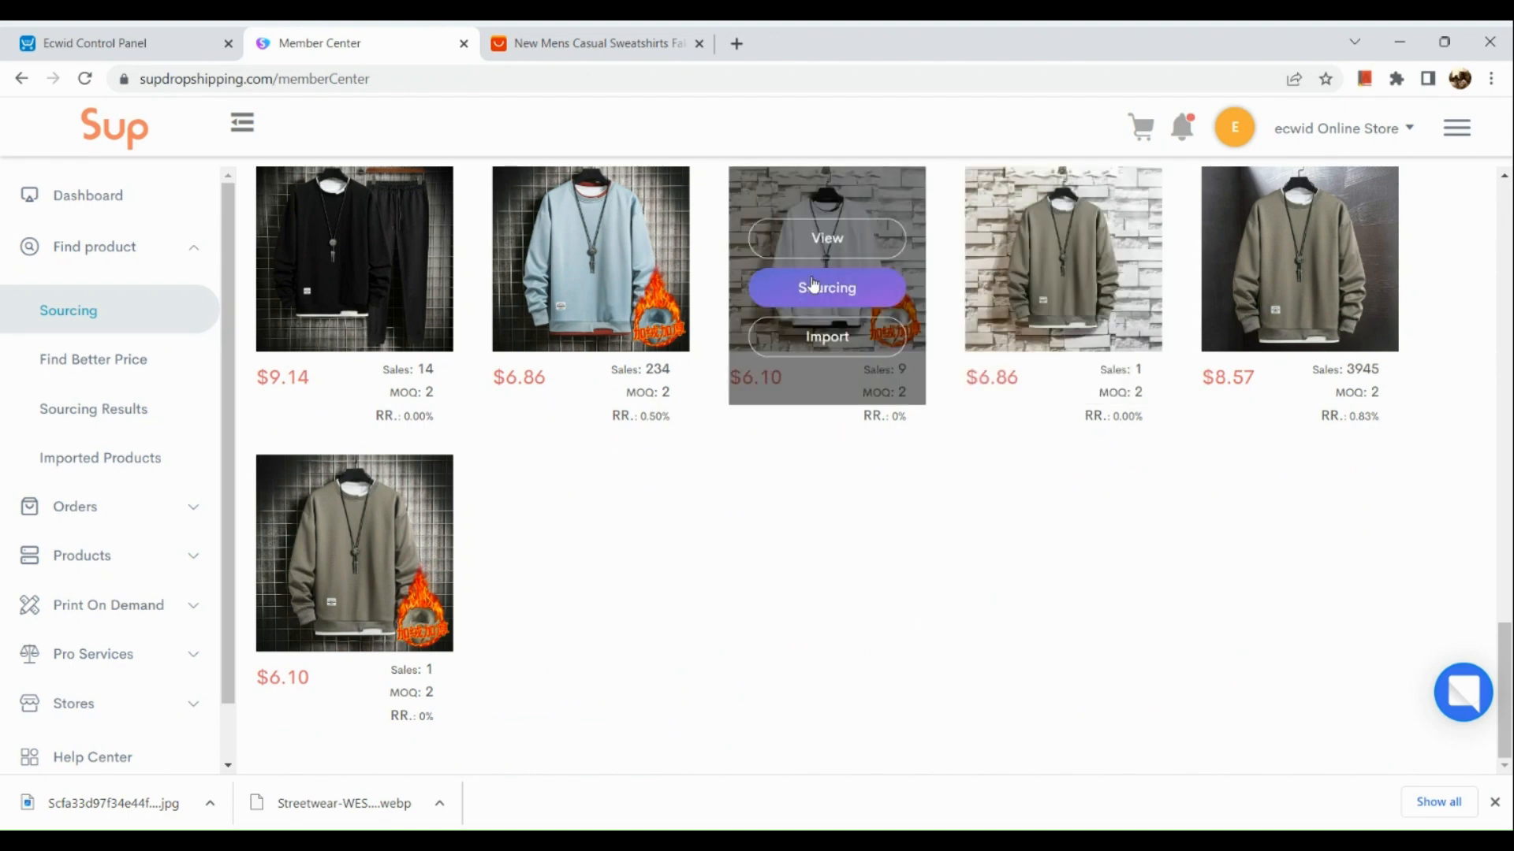
pyautogui.click(825, 340)
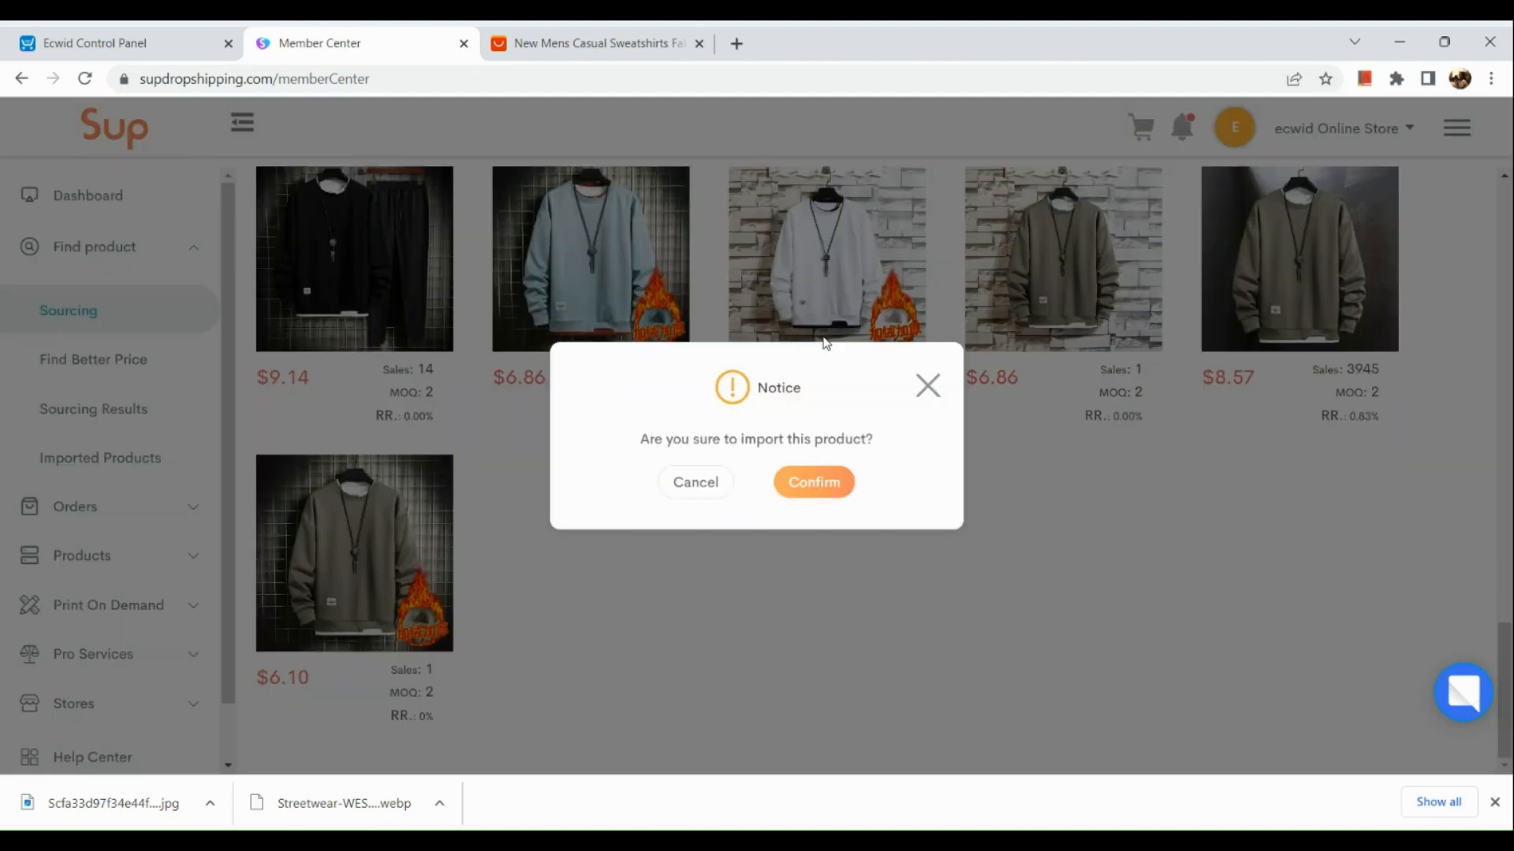
pyautogui.click(807, 491)
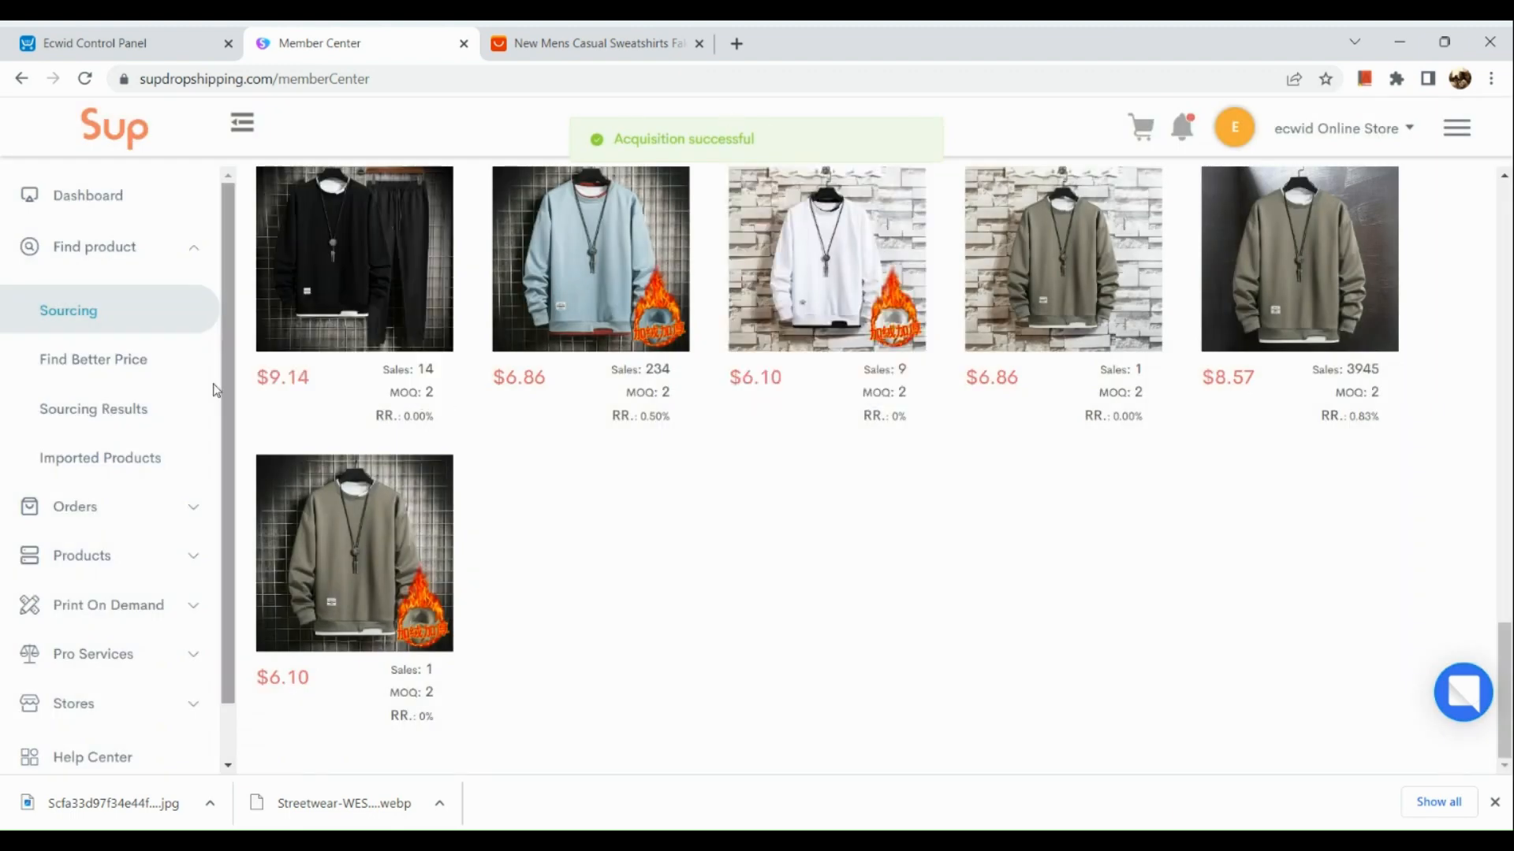
pyautogui.click(96, 522)
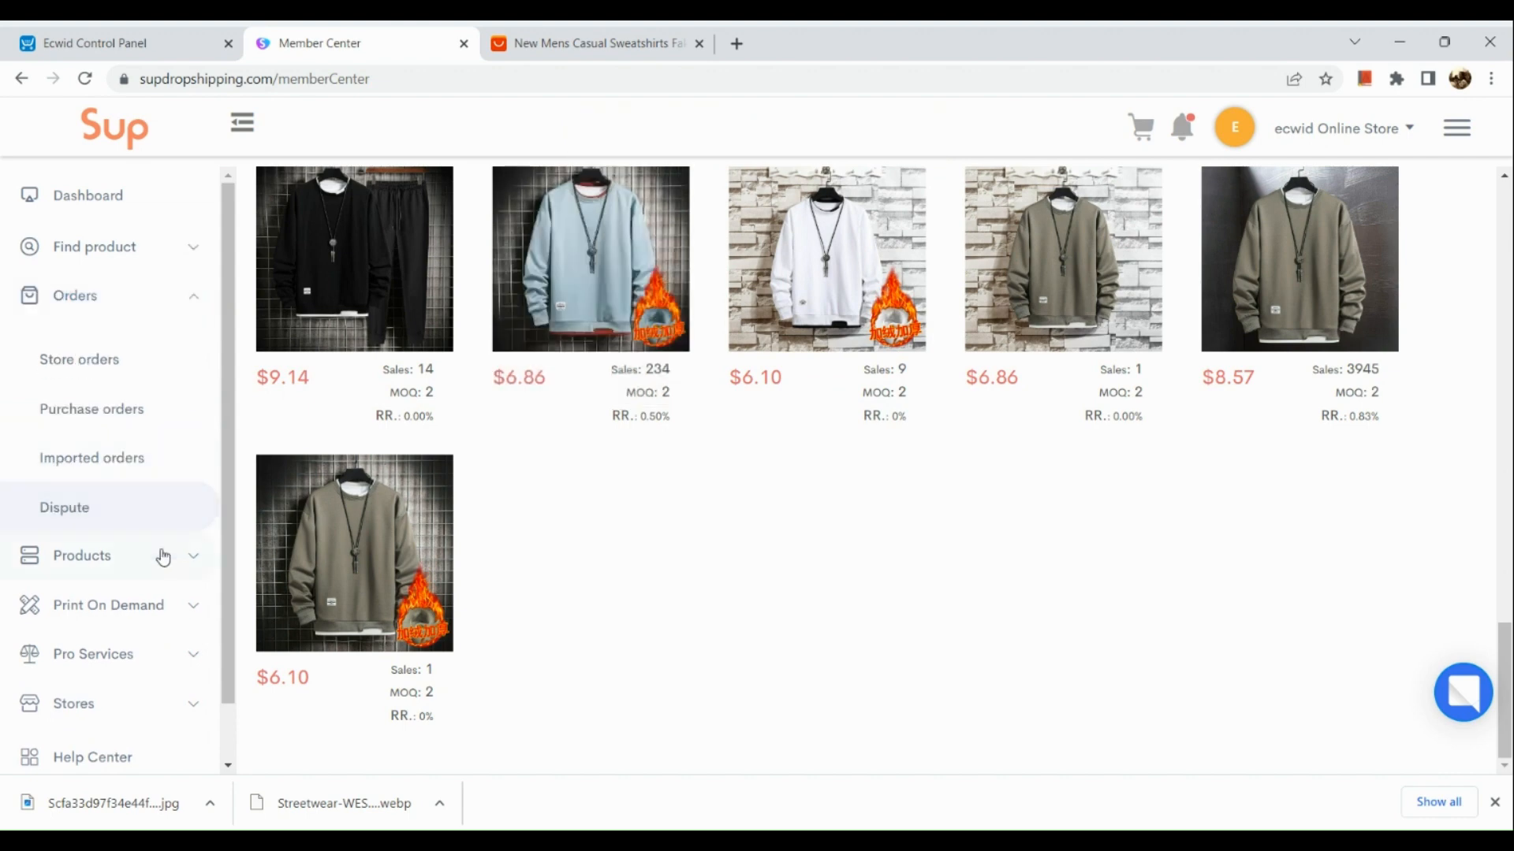
pyautogui.click(164, 461)
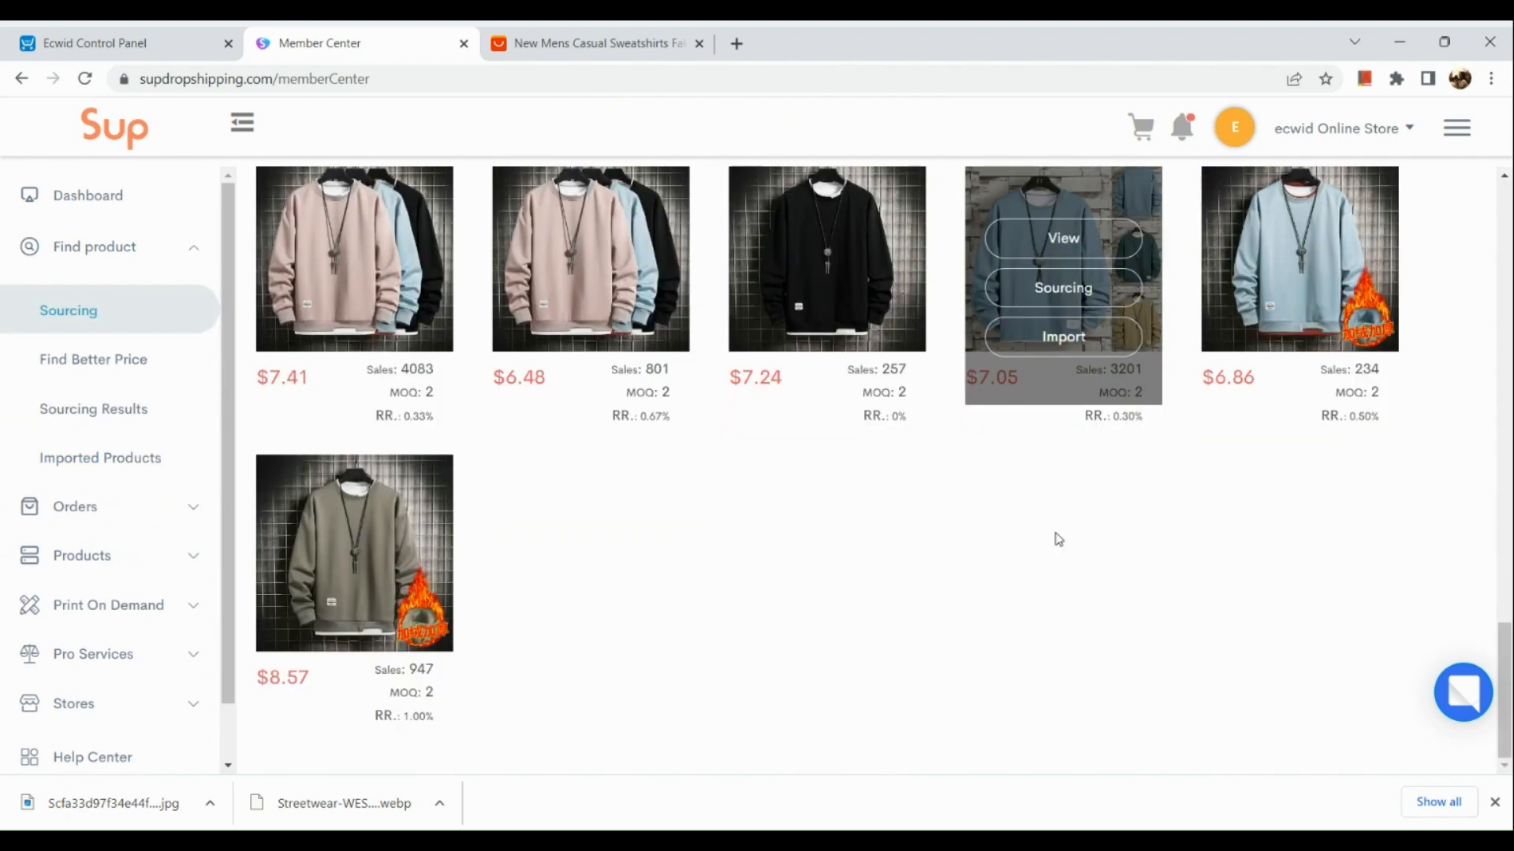
# - Submit a sourcing request for the black $7.24 sweatshirt with a target price of $10
pyautogui.scroll(3, 1058, 539)
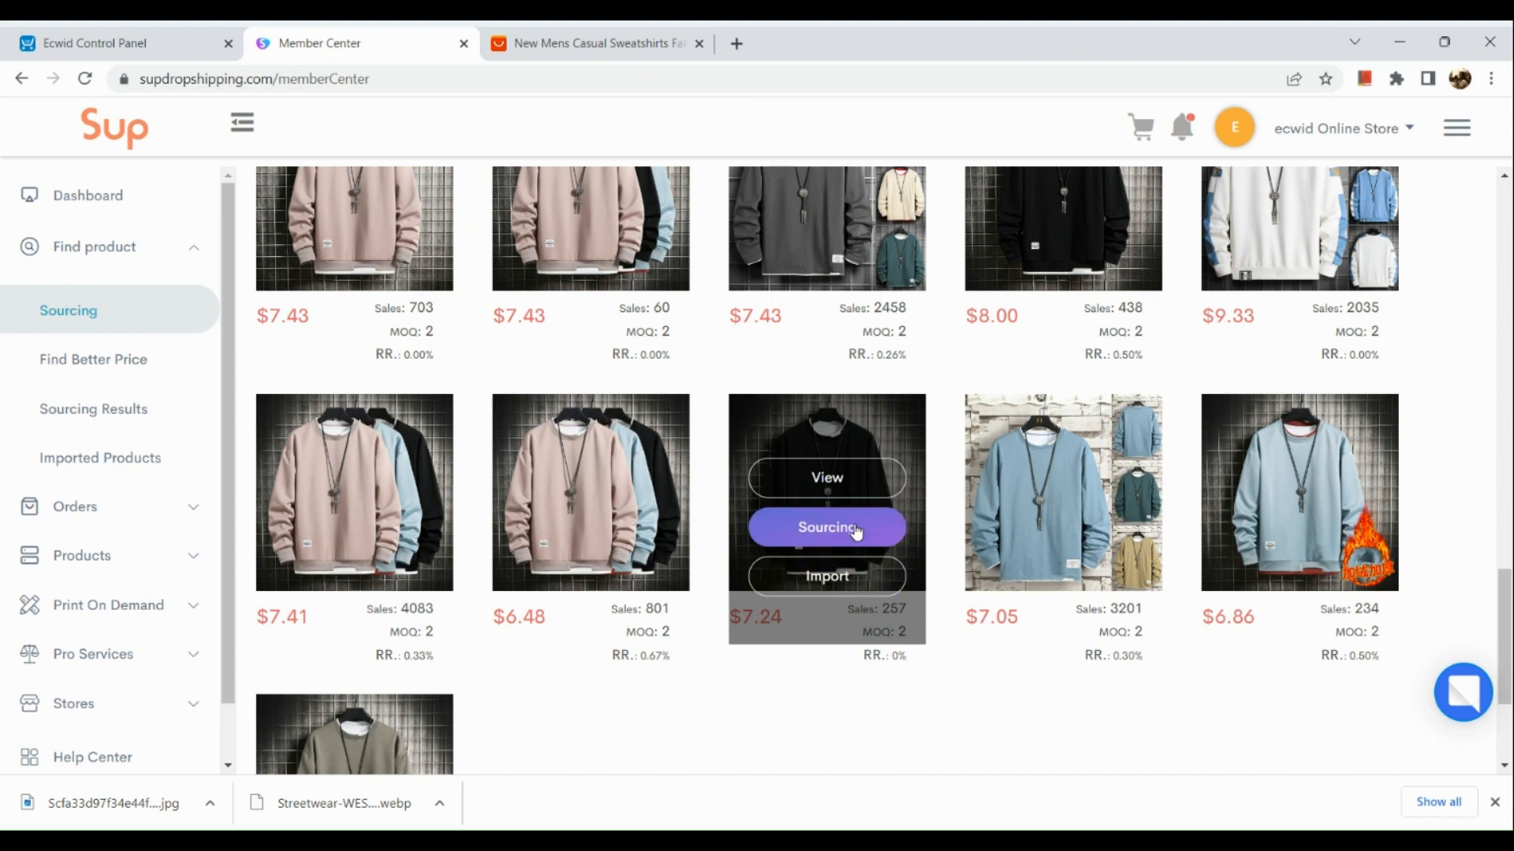
pyautogui.click(855, 531)
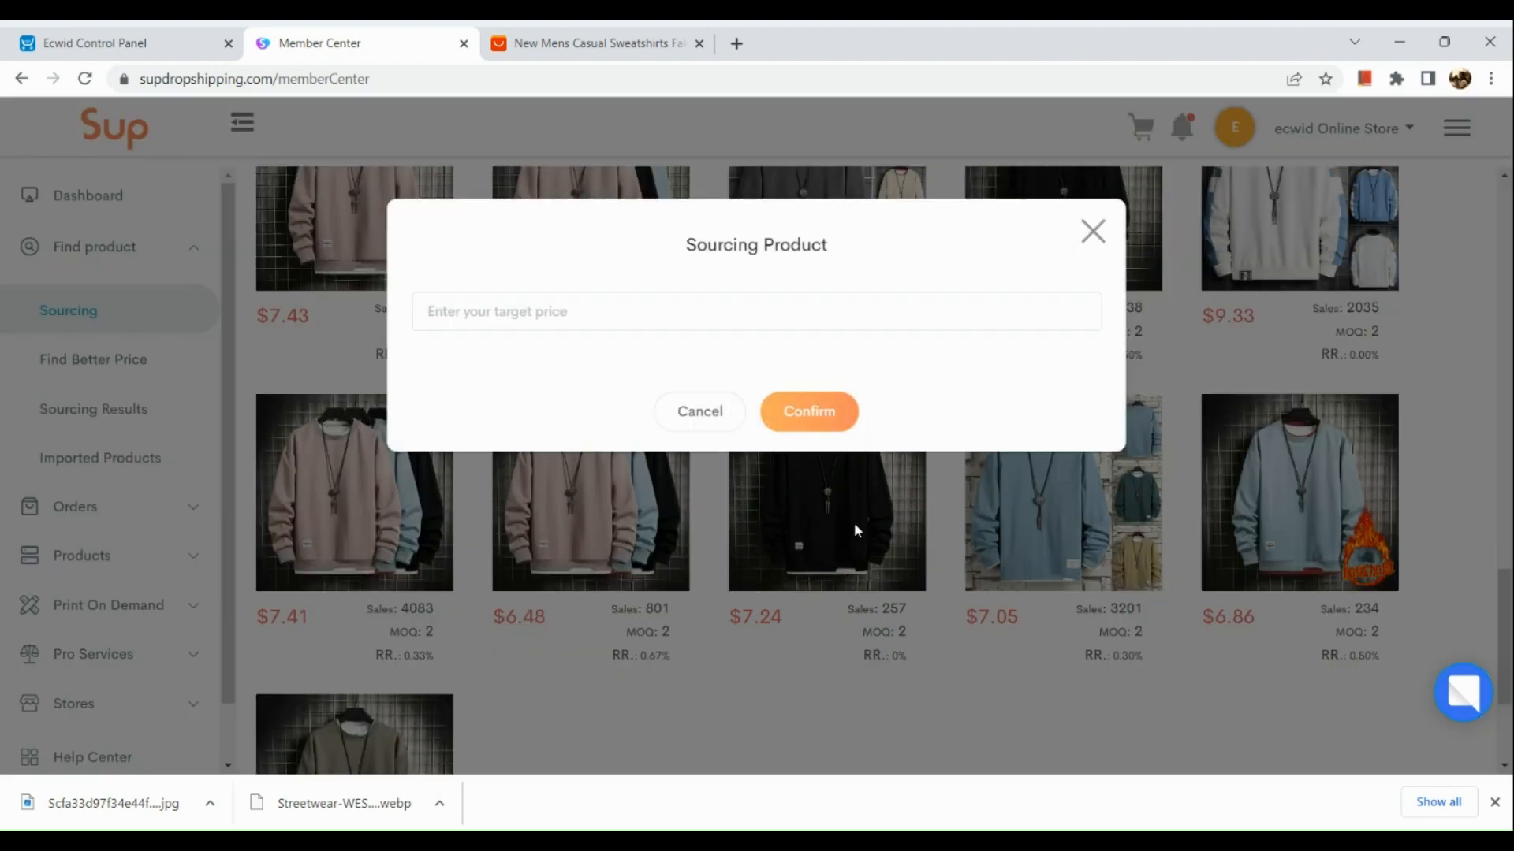
pyautogui.click(743, 302)
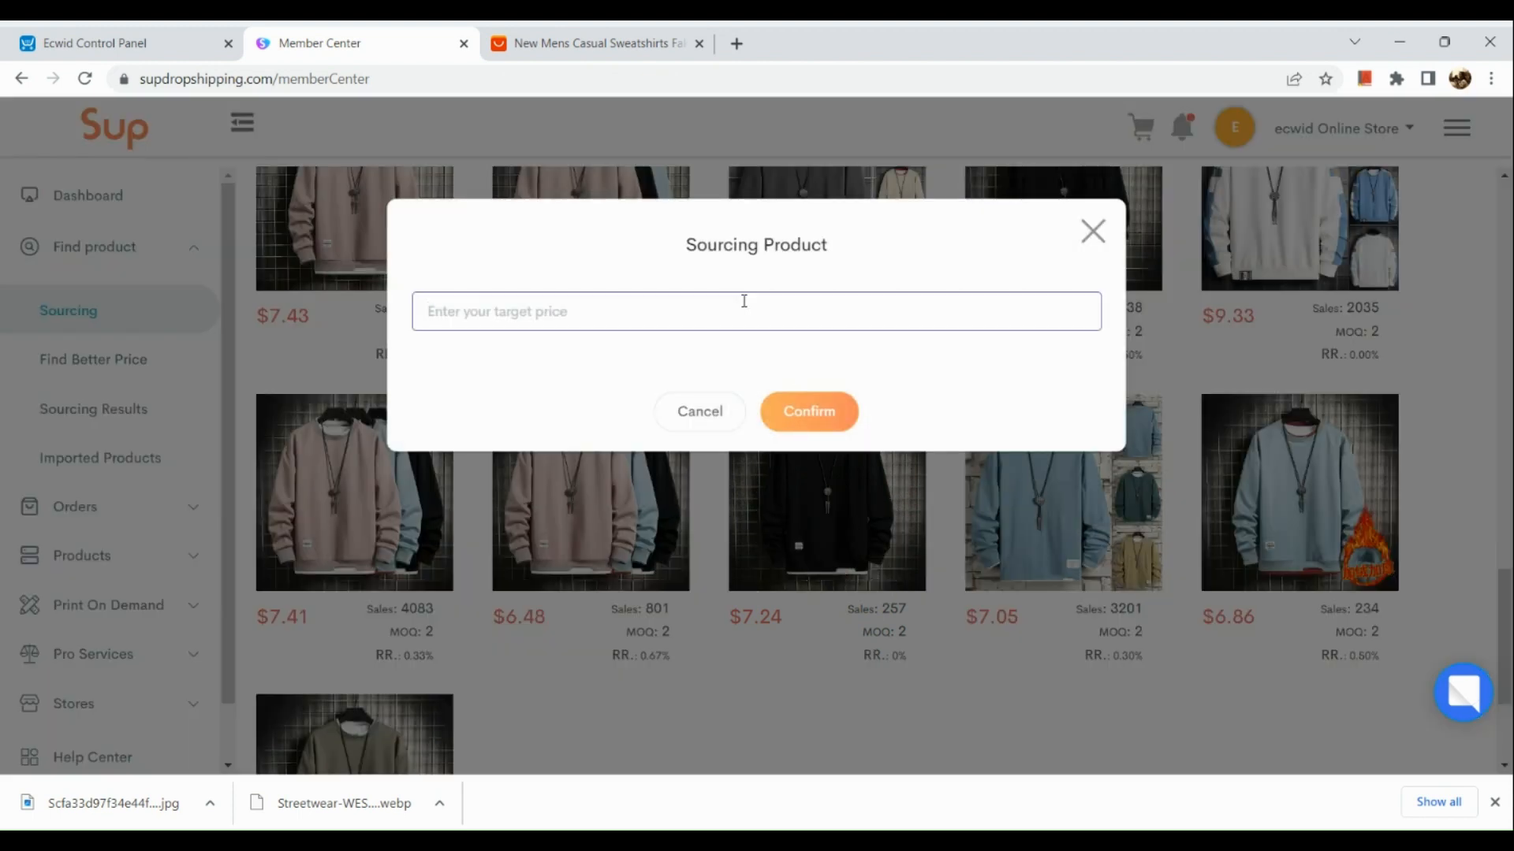
pyautogui.write('12')
pyautogui.click(812, 426)
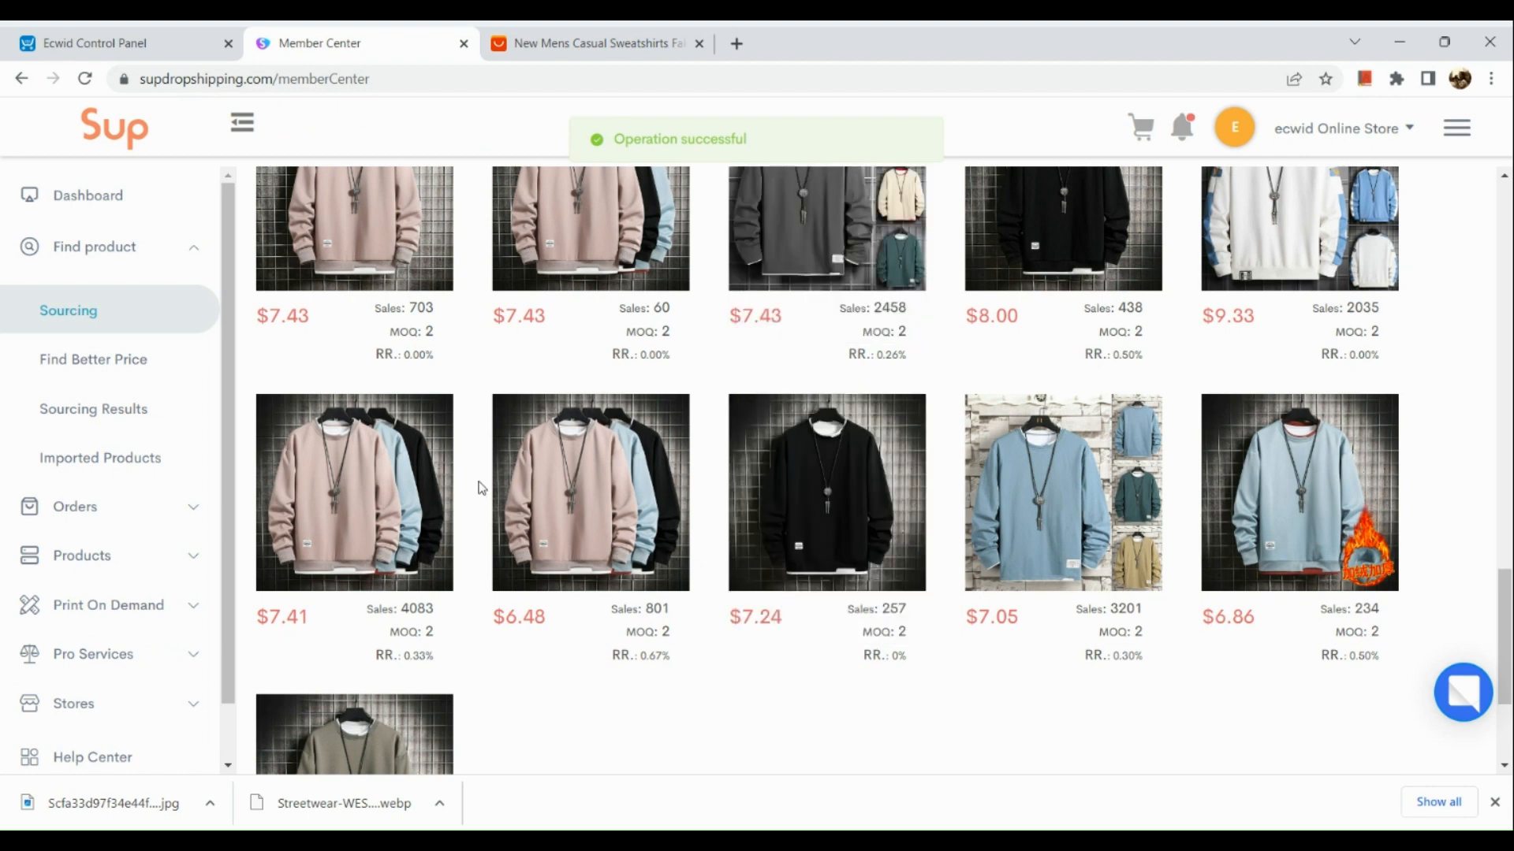
# - View the details of the black sweatshirt's request in Sourcing Results and close them
pyautogui.click(101, 428)
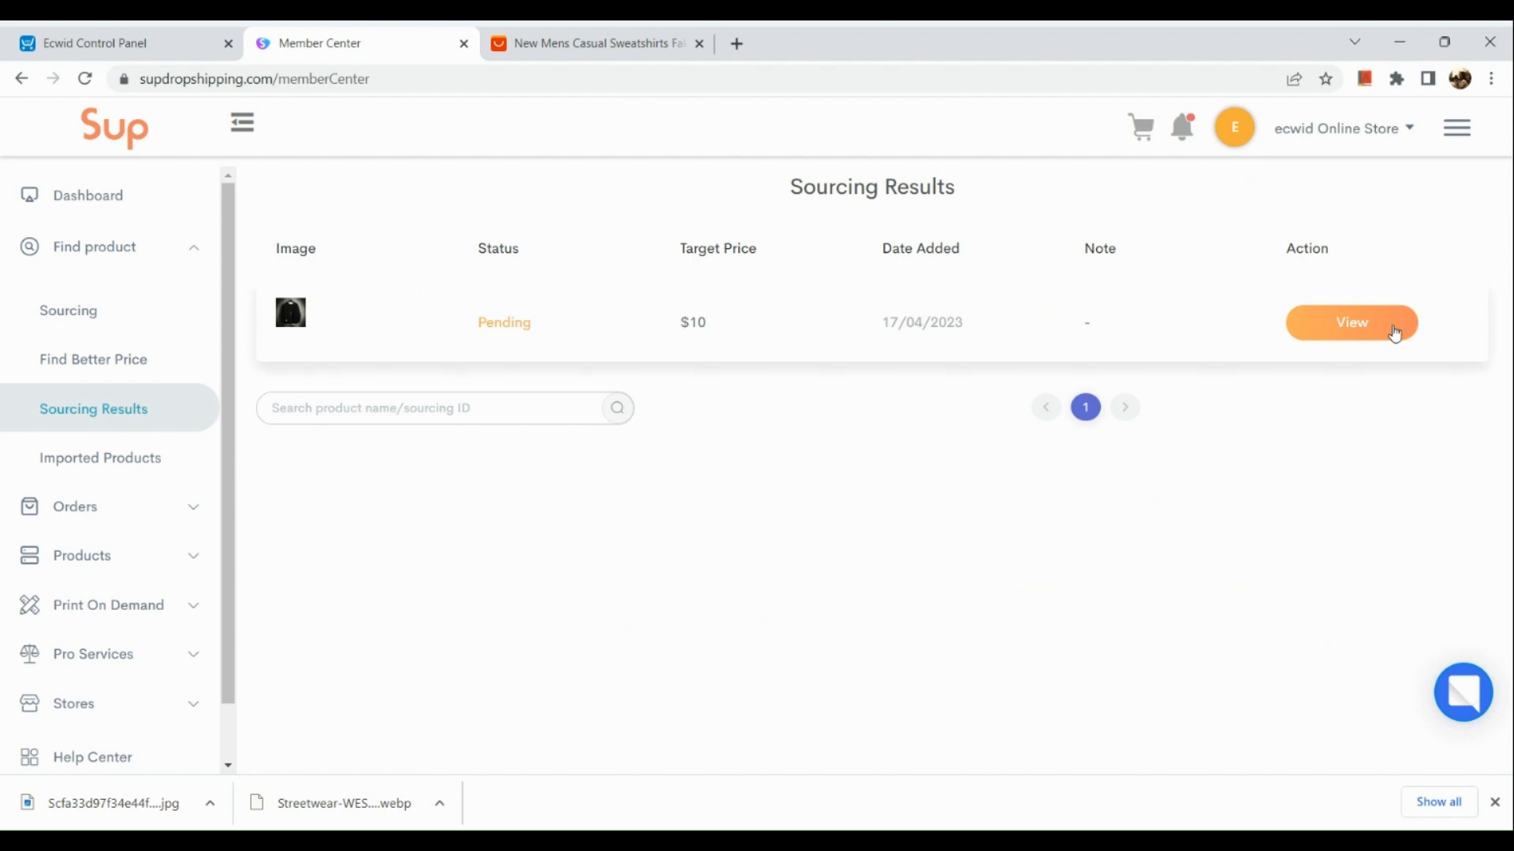
pyautogui.click(1335, 338)
pyautogui.scroll(-1, 903, 568)
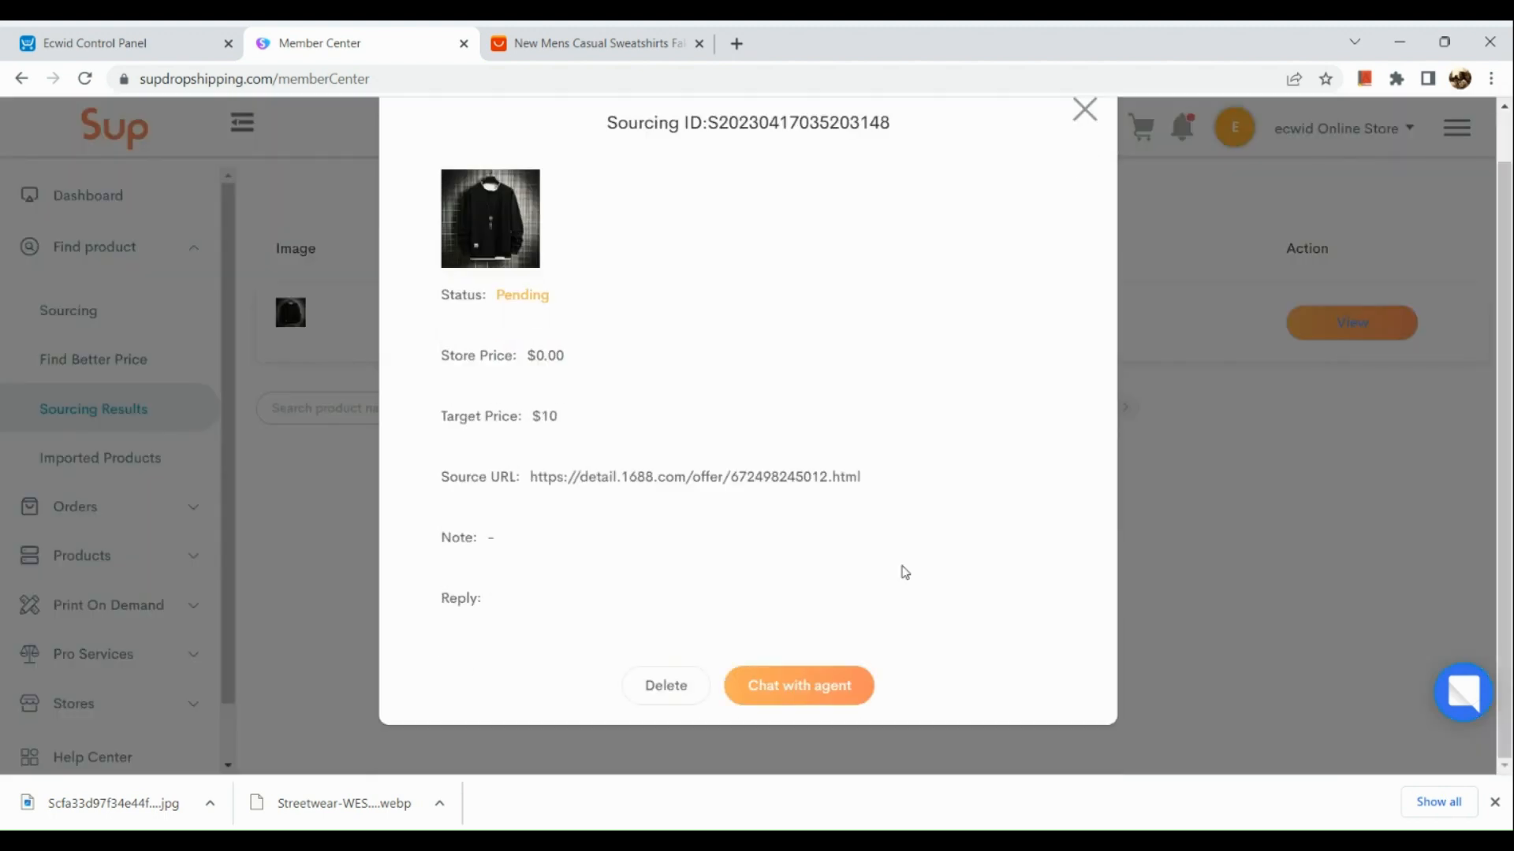
pyautogui.scroll(1, 950, 554)
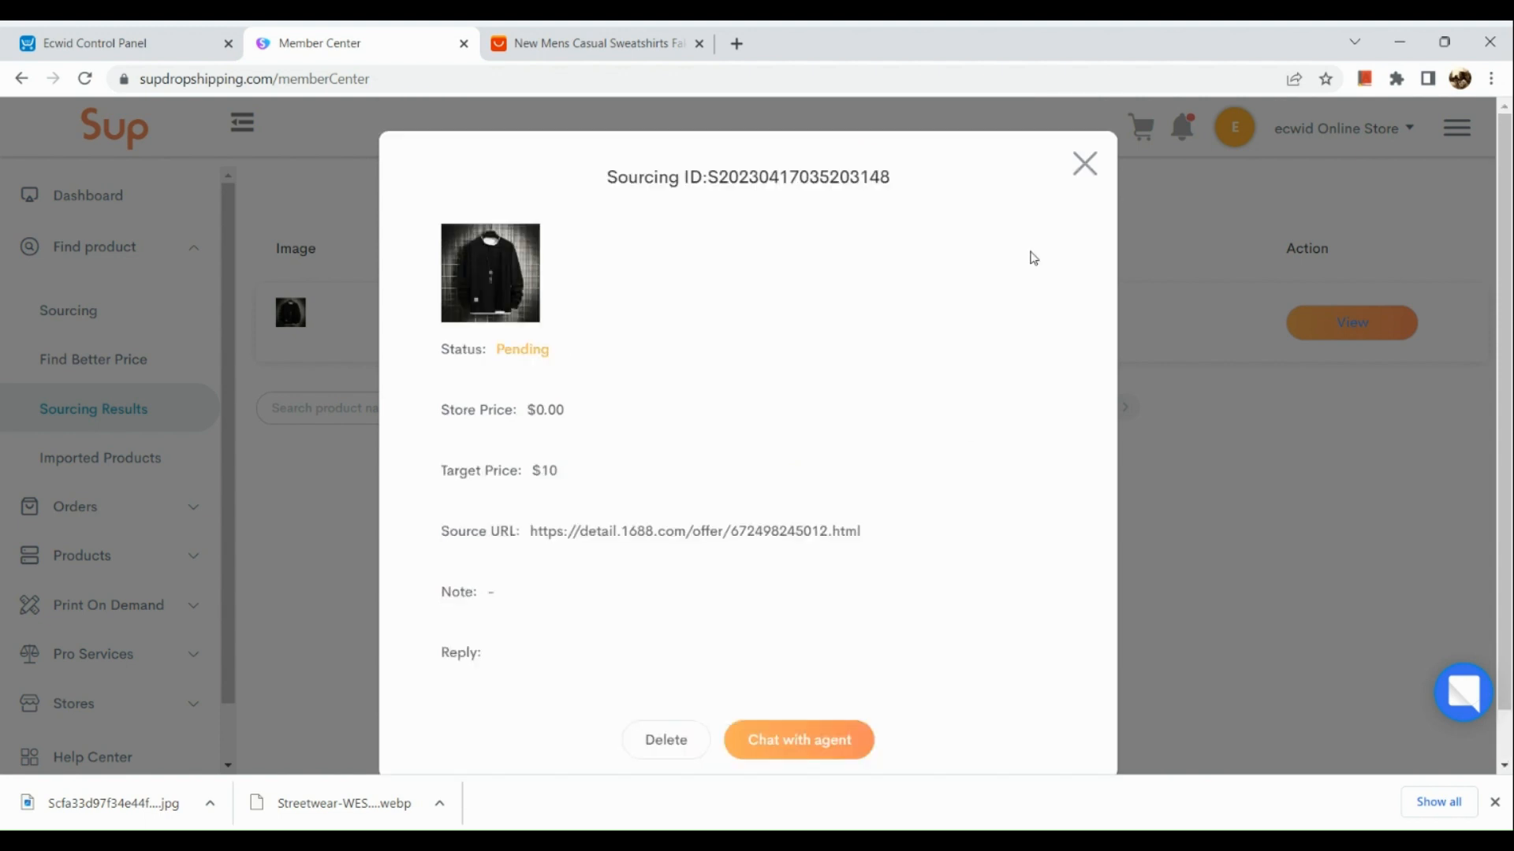
pyautogui.click(1085, 162)
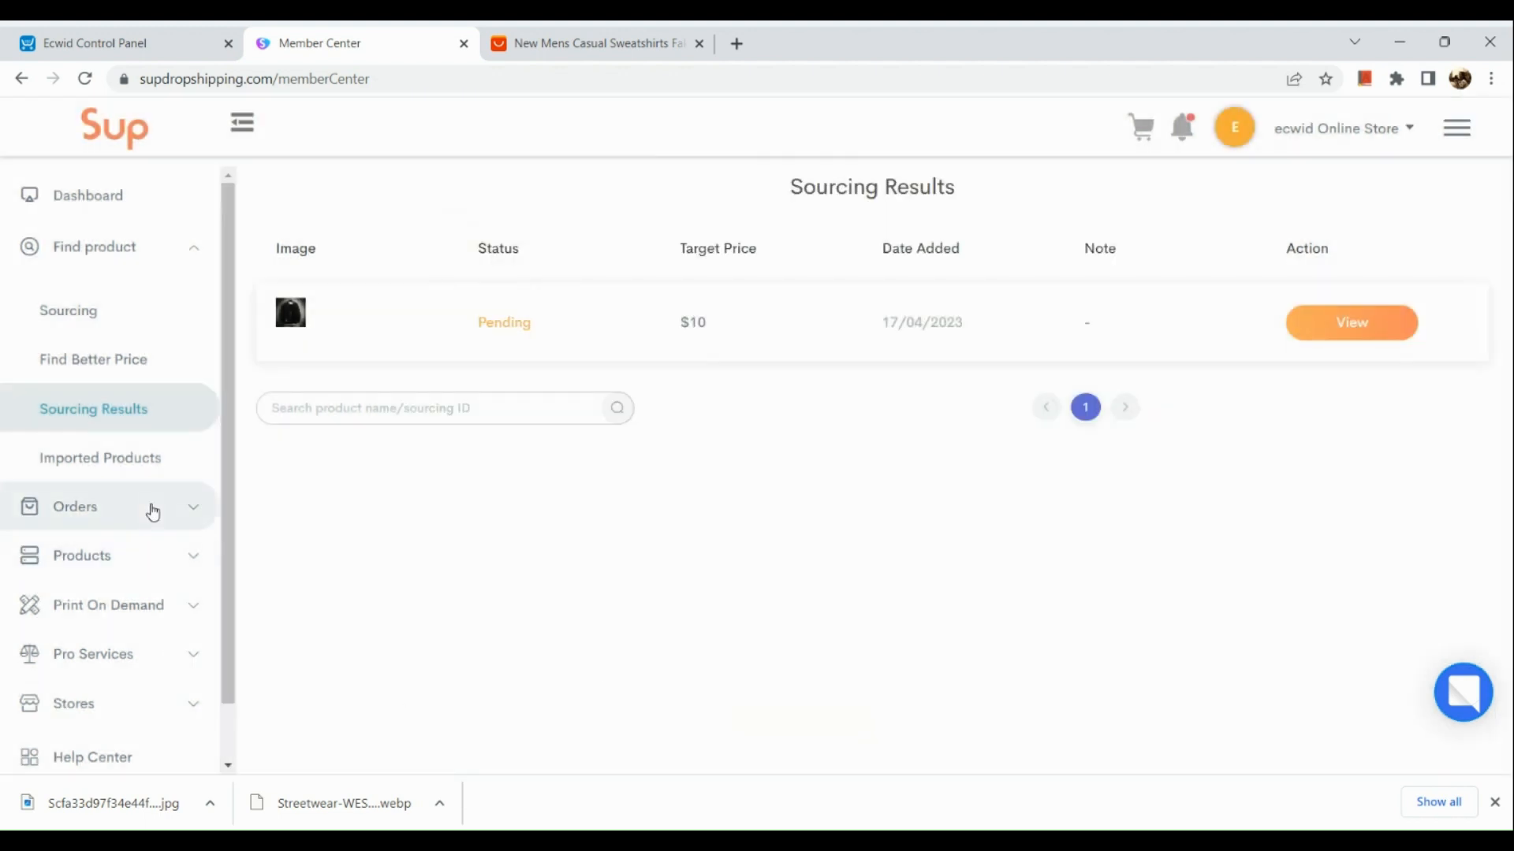
# - Open the List it to Store form for the Demo Title product in Imported Products
pyautogui.click(151, 508)
pyautogui.click(138, 460)
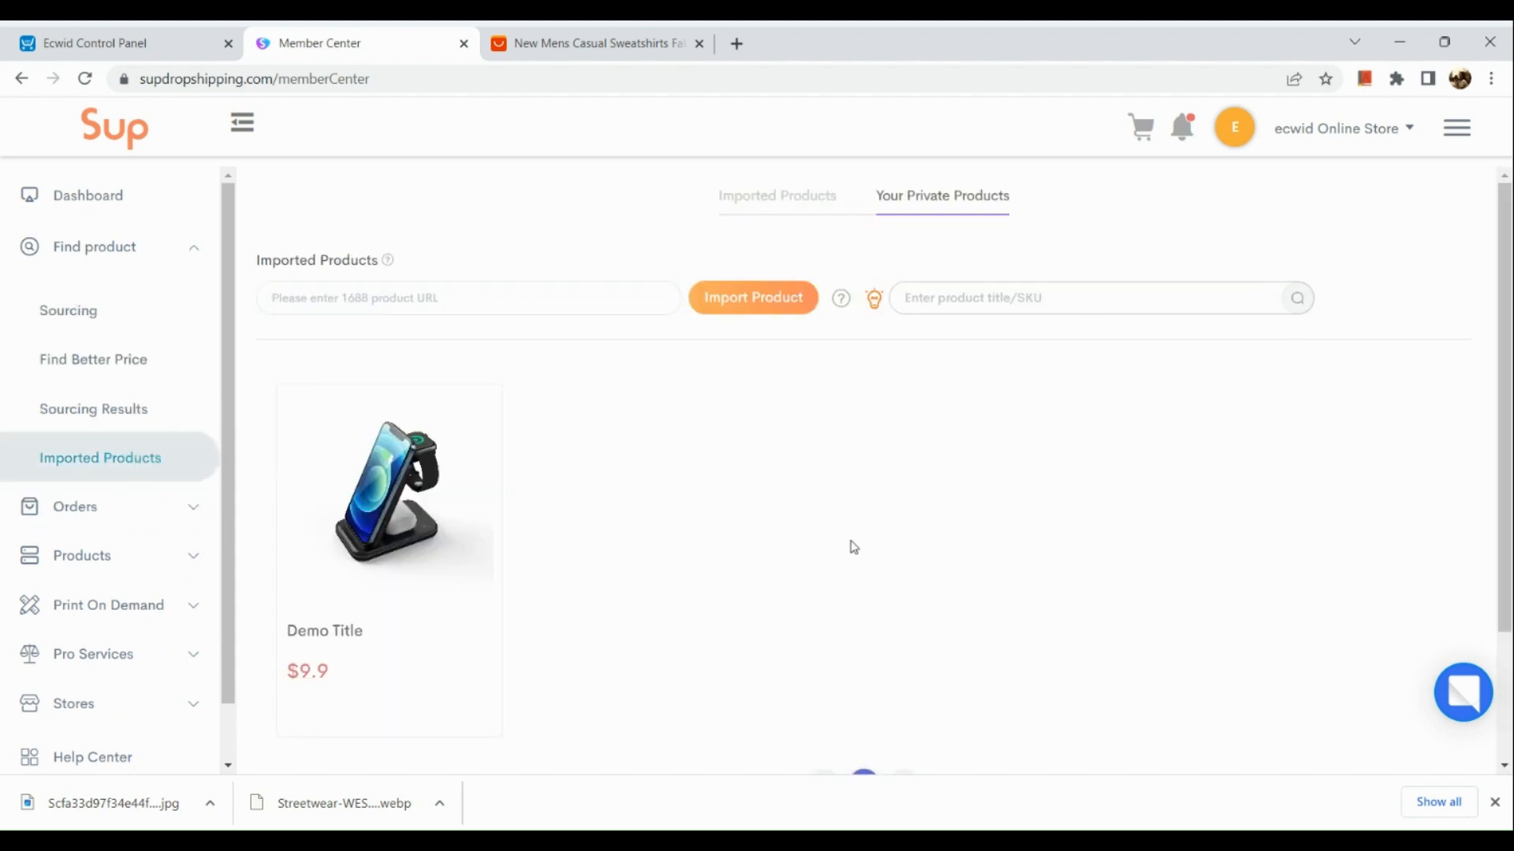
pyautogui.moveTo(458, 528)
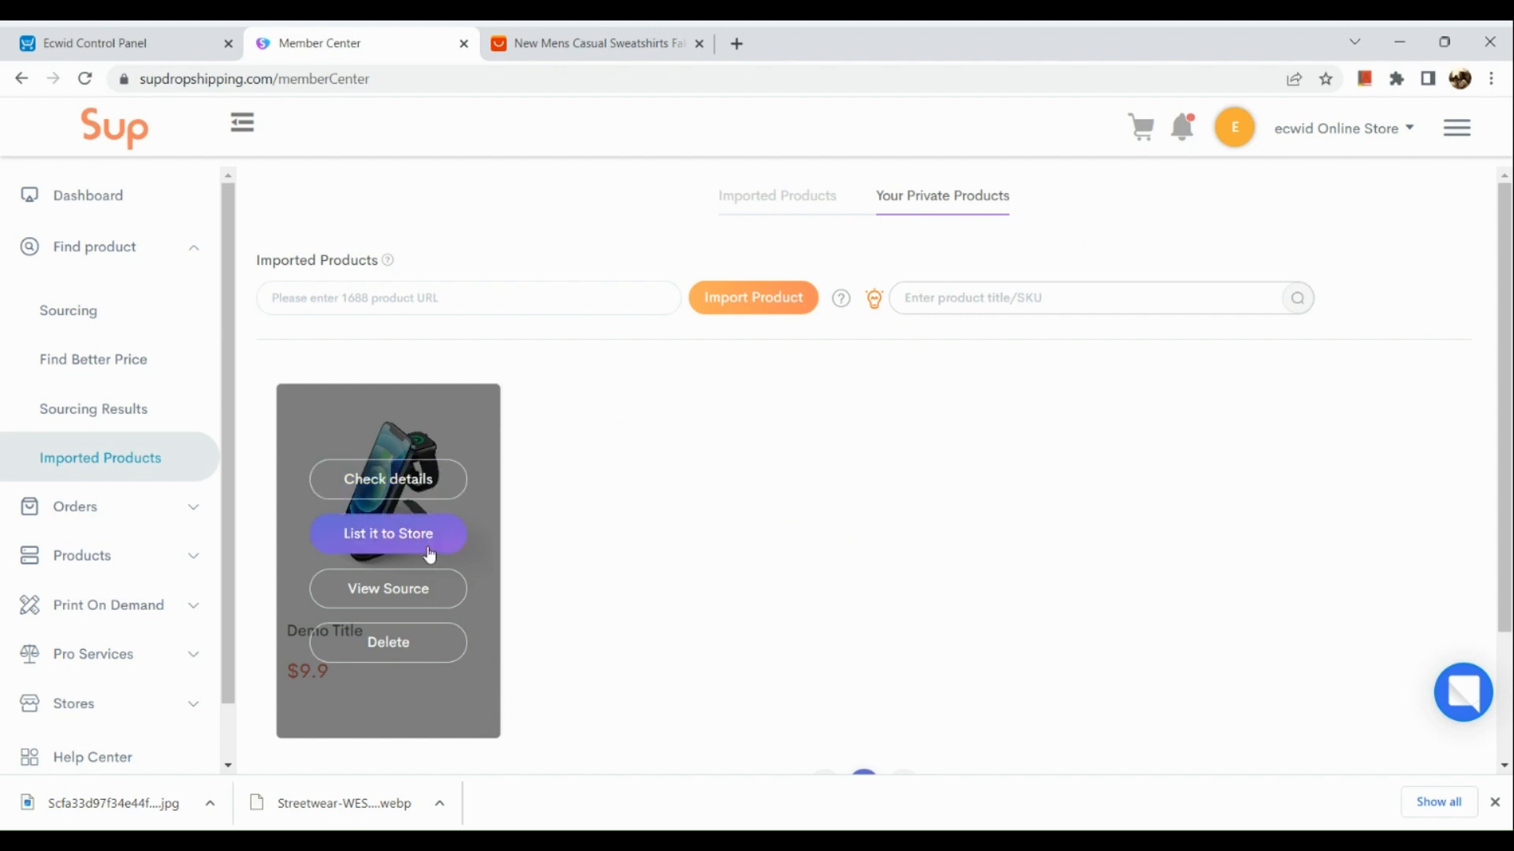
pyautogui.click(430, 553)
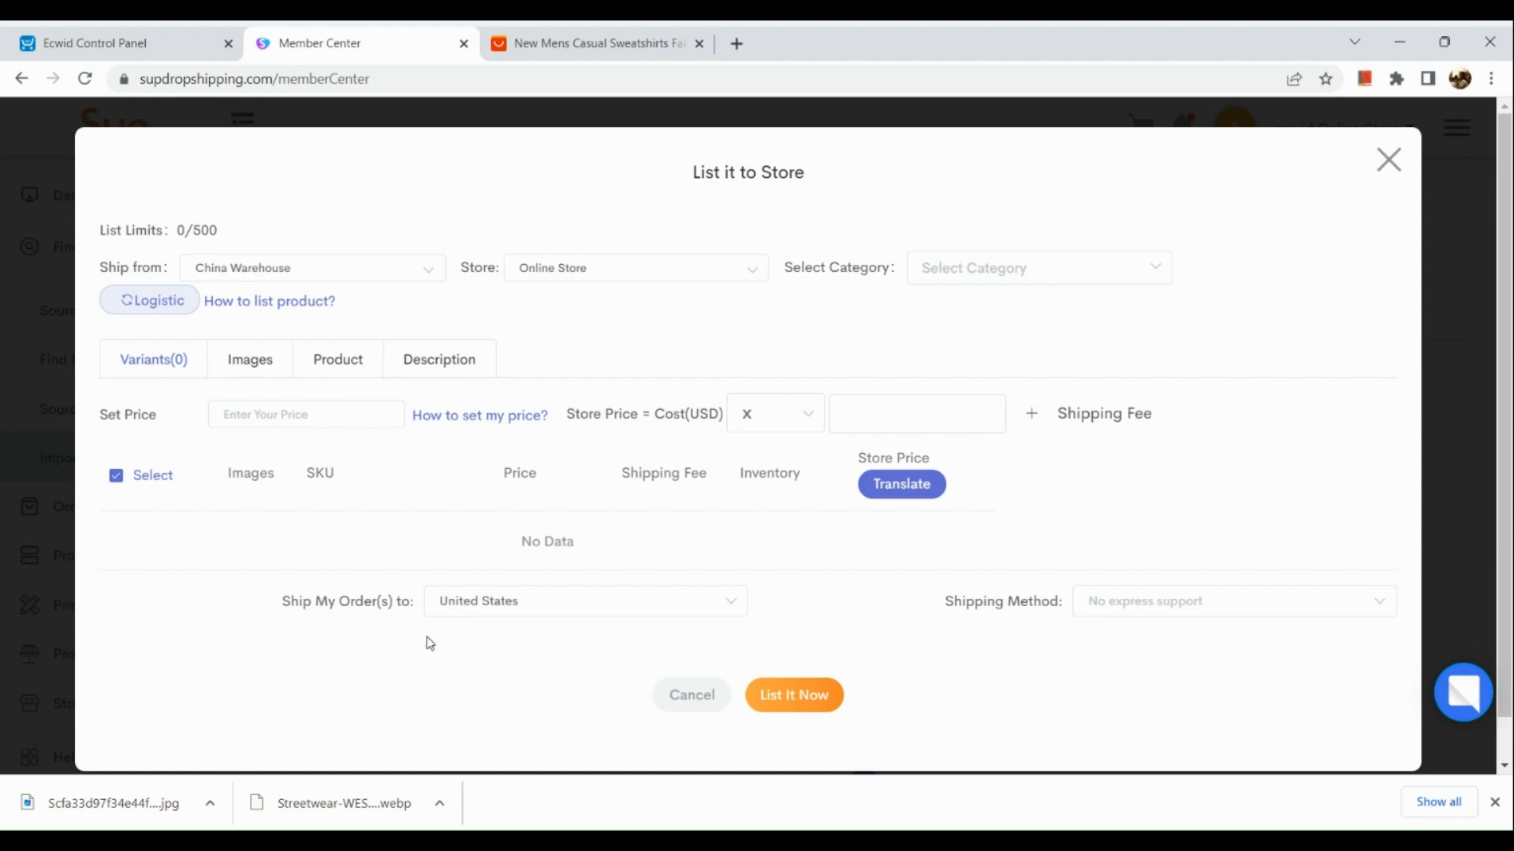
# - Examine the listing form's warehouse and category choices, its pricing fields and its Images section
pyautogui.click(404, 269)
pyautogui.click(405, 267)
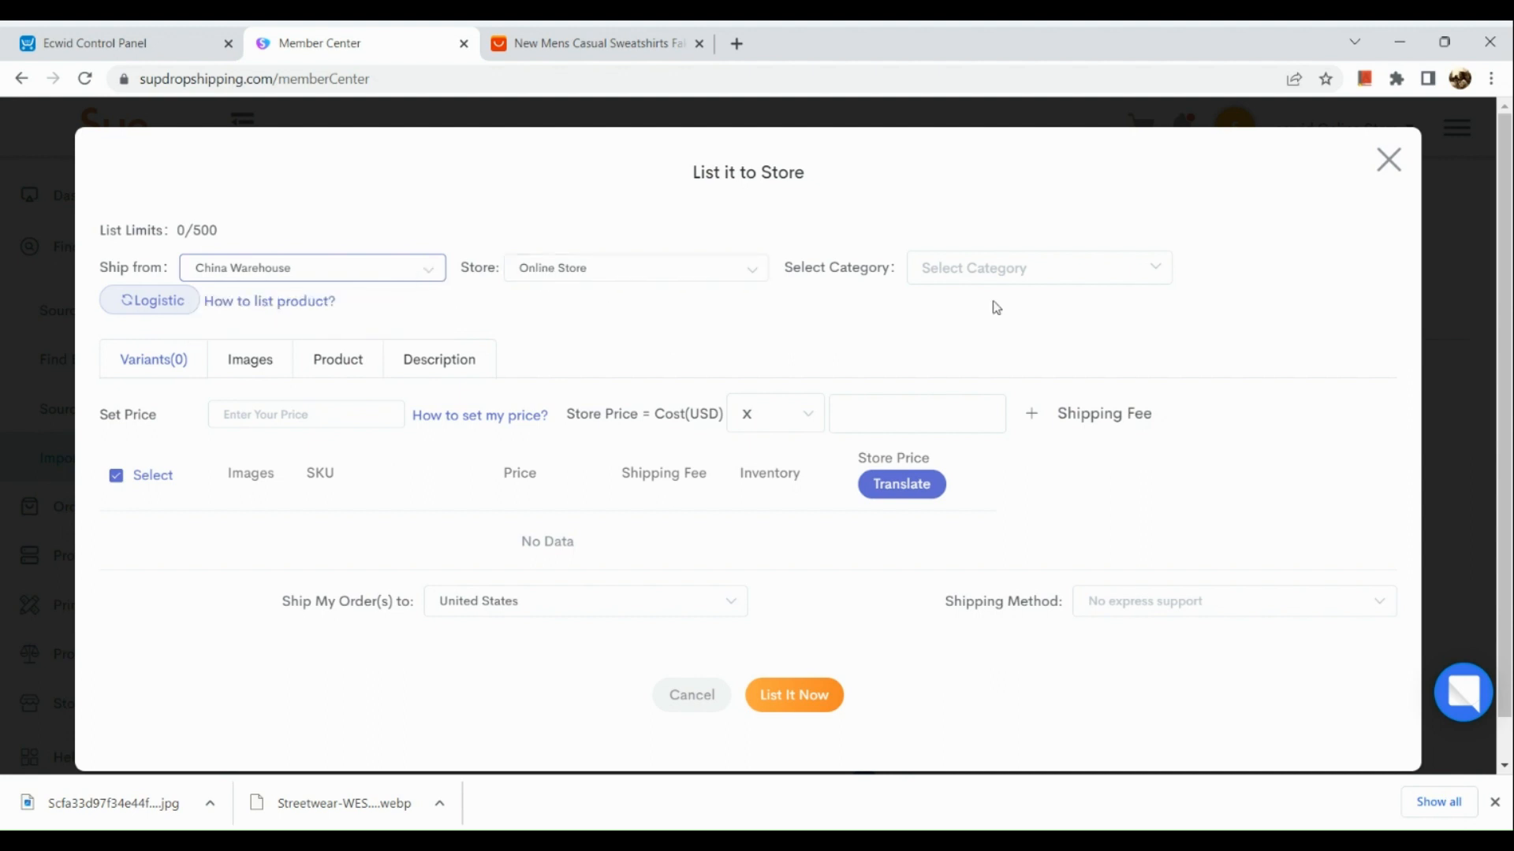
pyautogui.click(1024, 284)
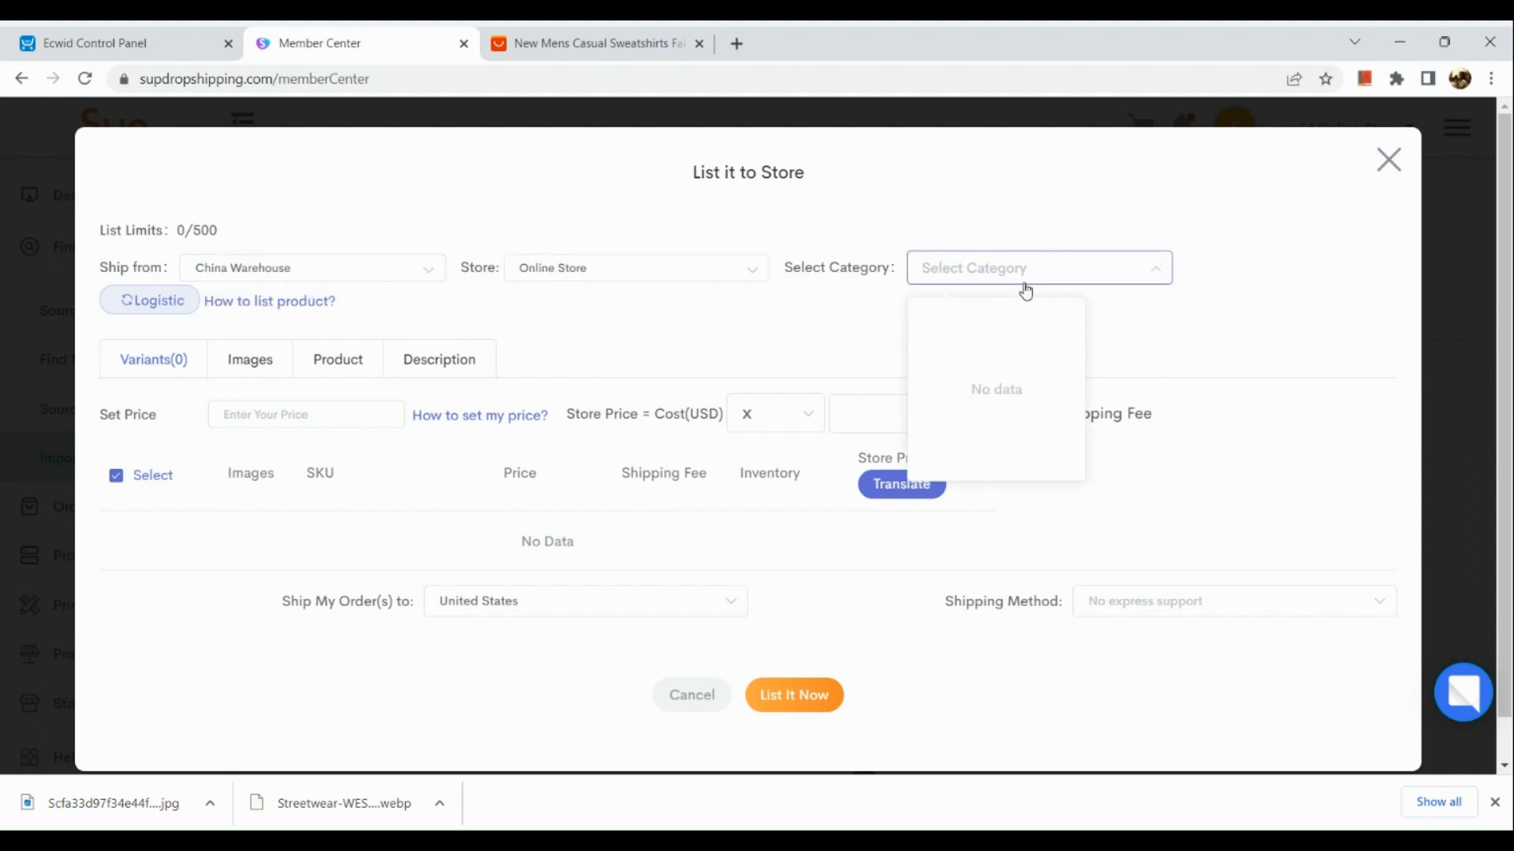
pyautogui.click(710, 371)
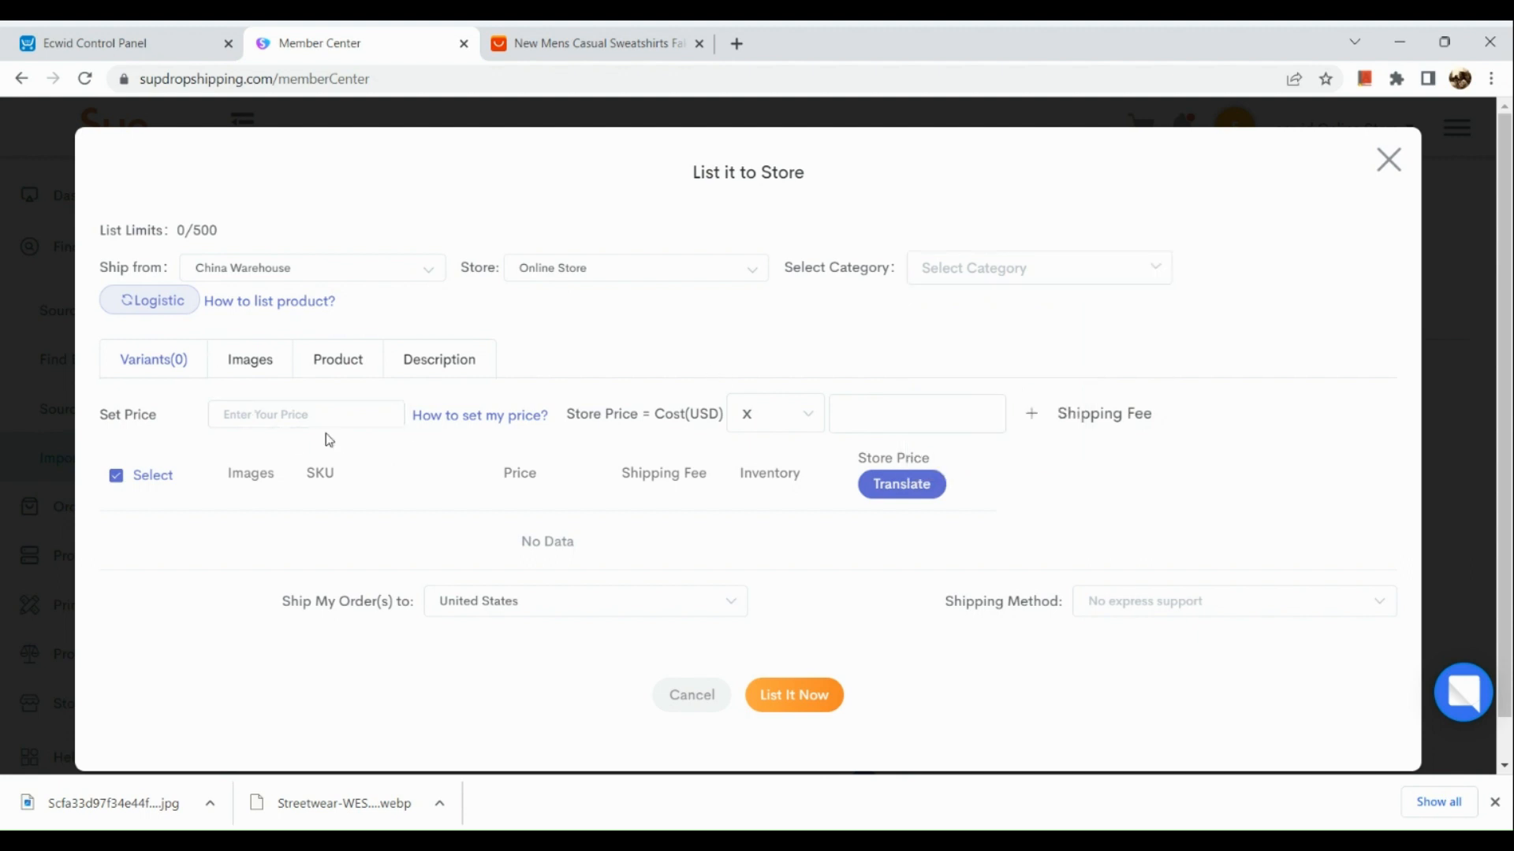
pyautogui.scroll(-1, 399, 440)
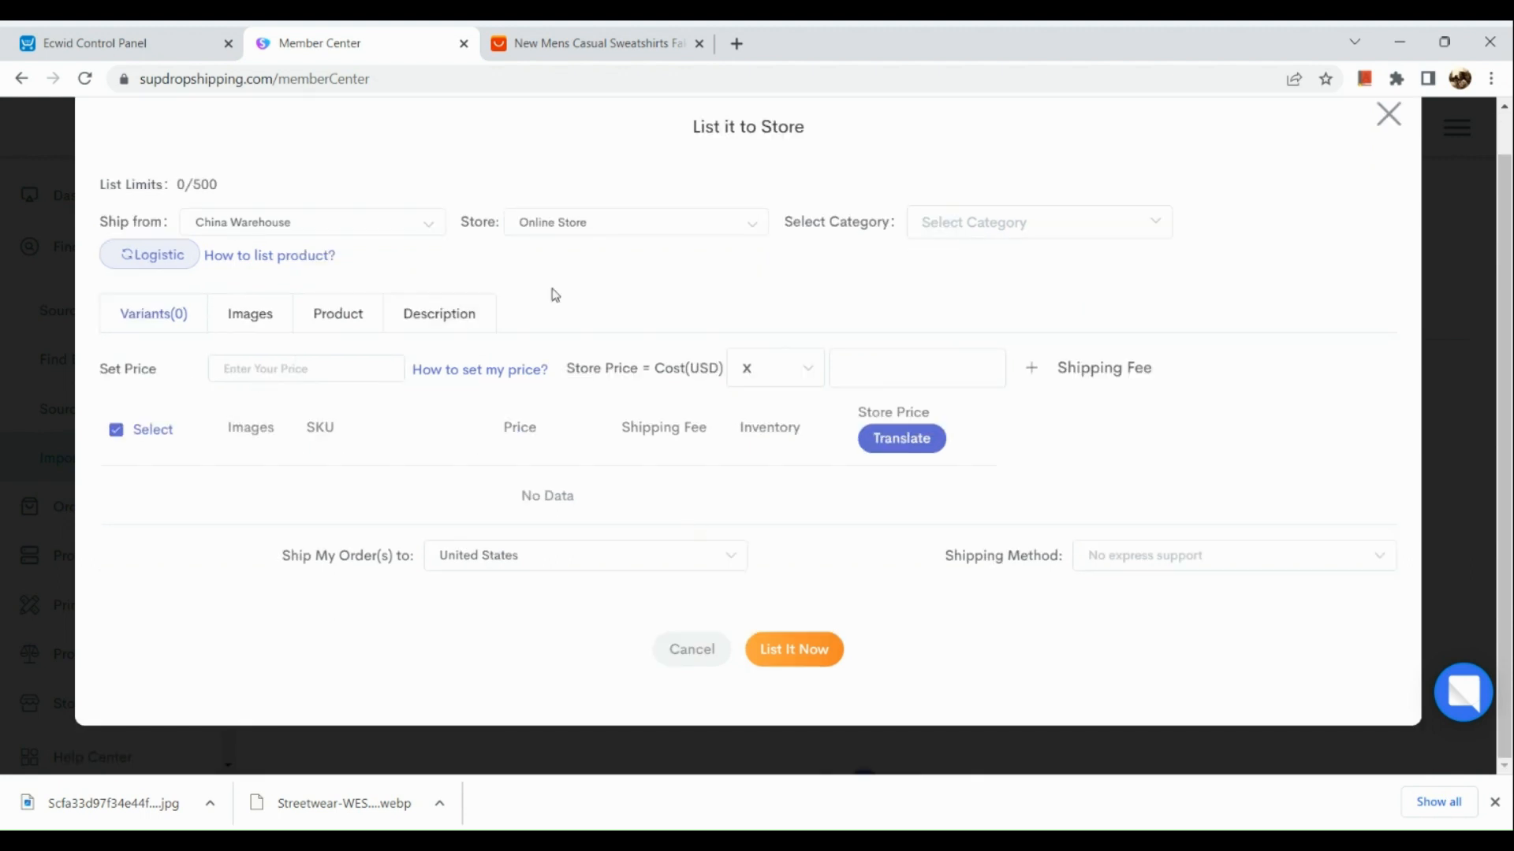
pyautogui.click(282, 308)
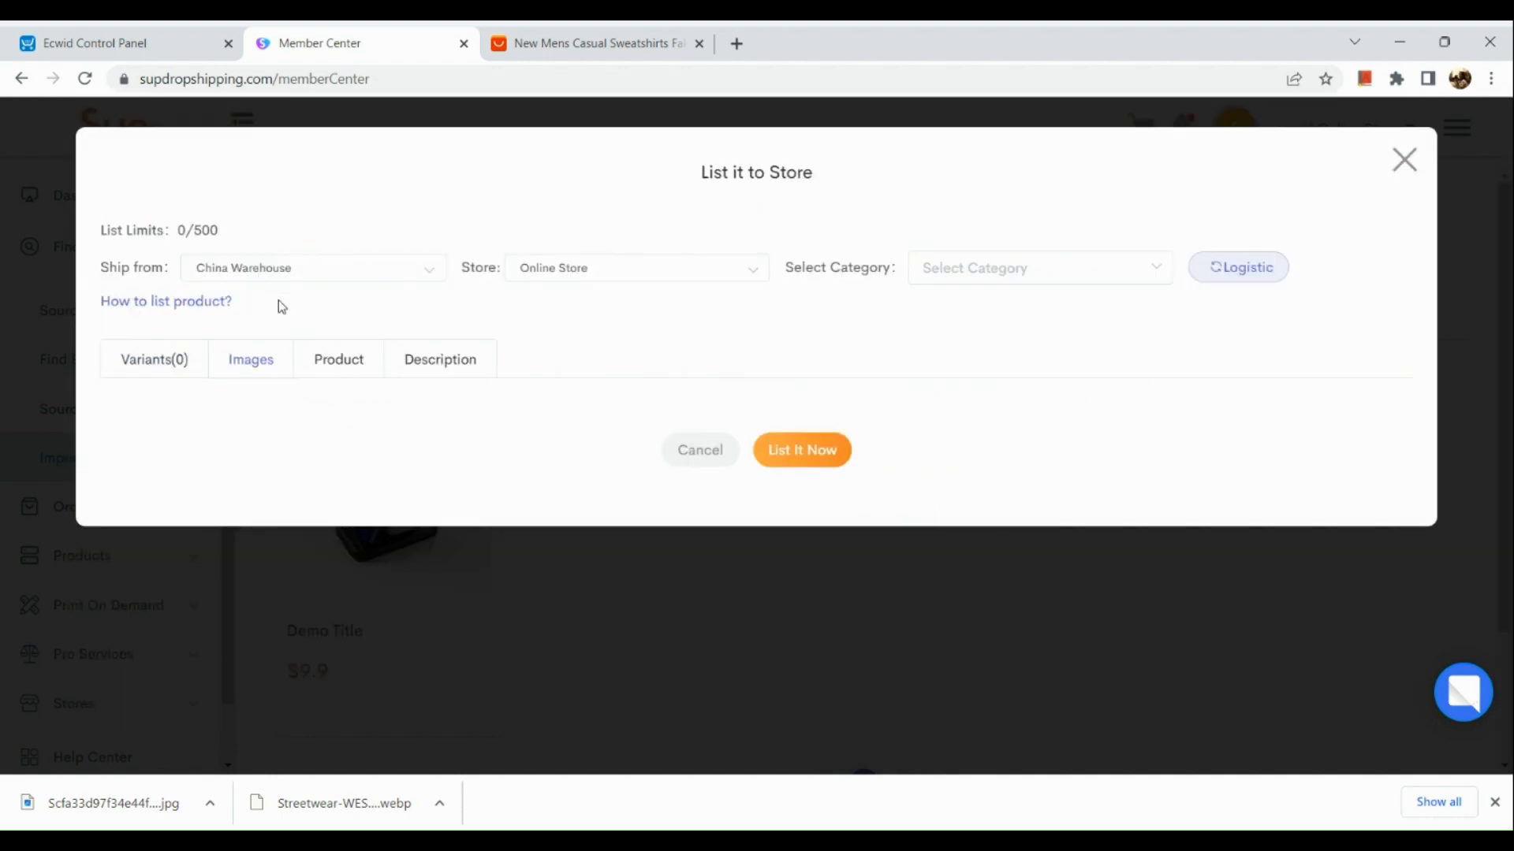
# - Review the listing form's product title field and description editor, and close the form without listing the product
pyautogui.click(329, 365)
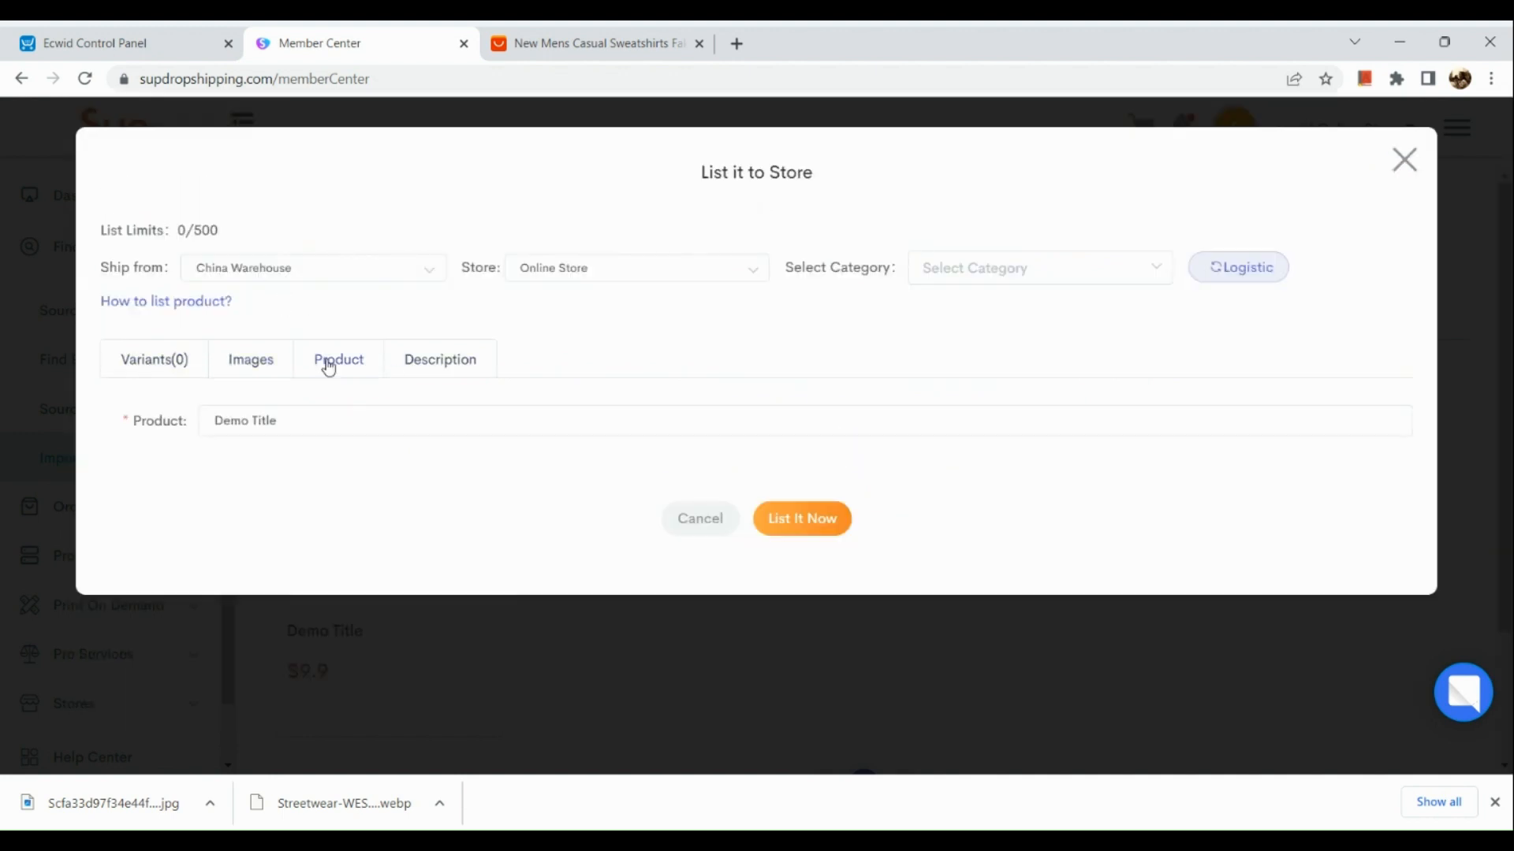
pyautogui.click(444, 361)
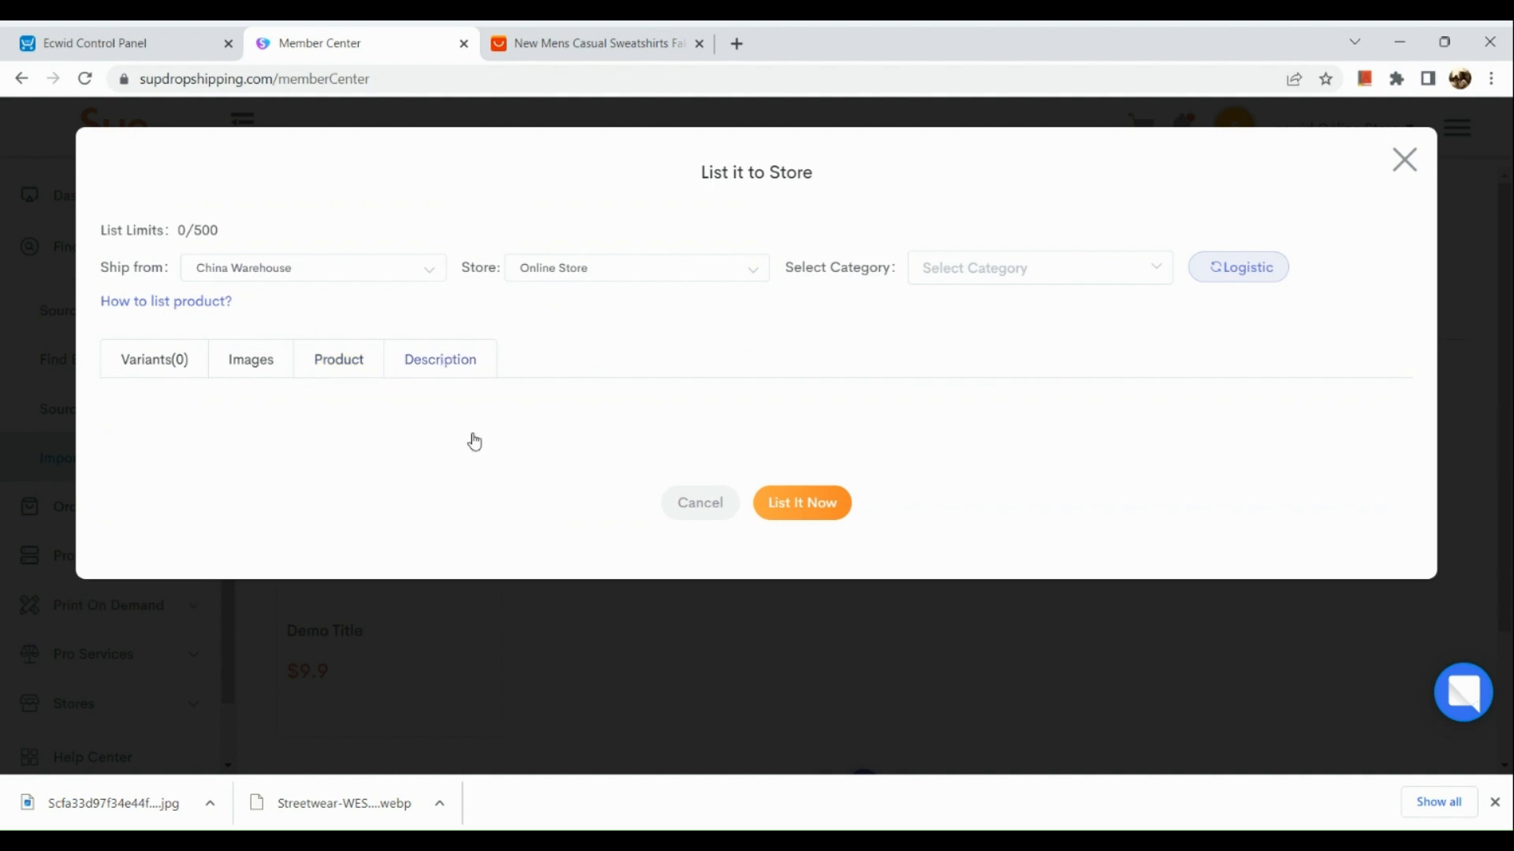
pyautogui.scroll(-3, 652, 491)
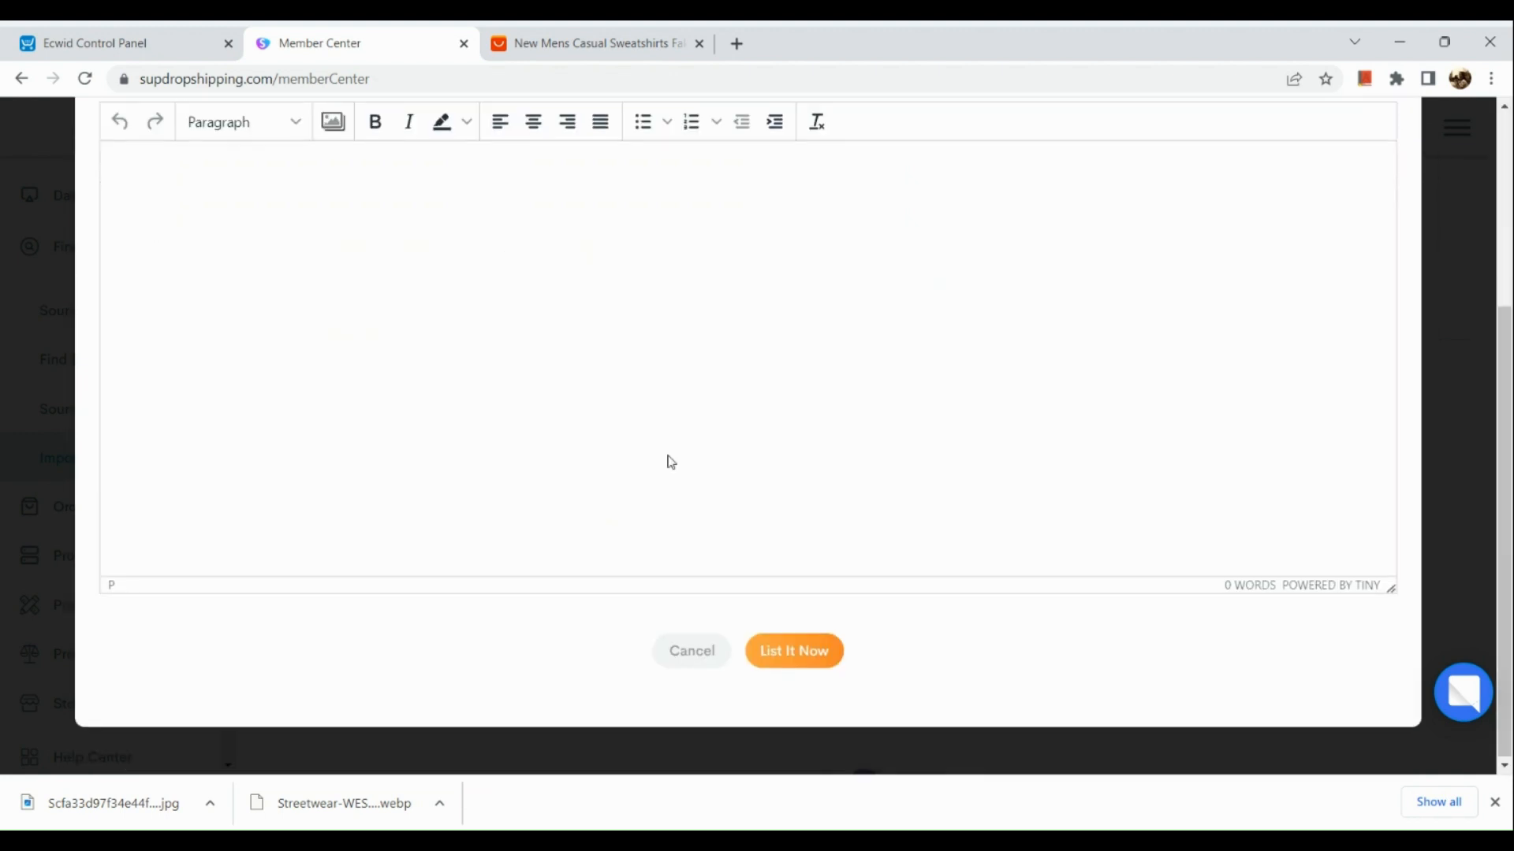
pyautogui.scroll(1, 594, 628)
pyautogui.scroll(-2, 705, 590)
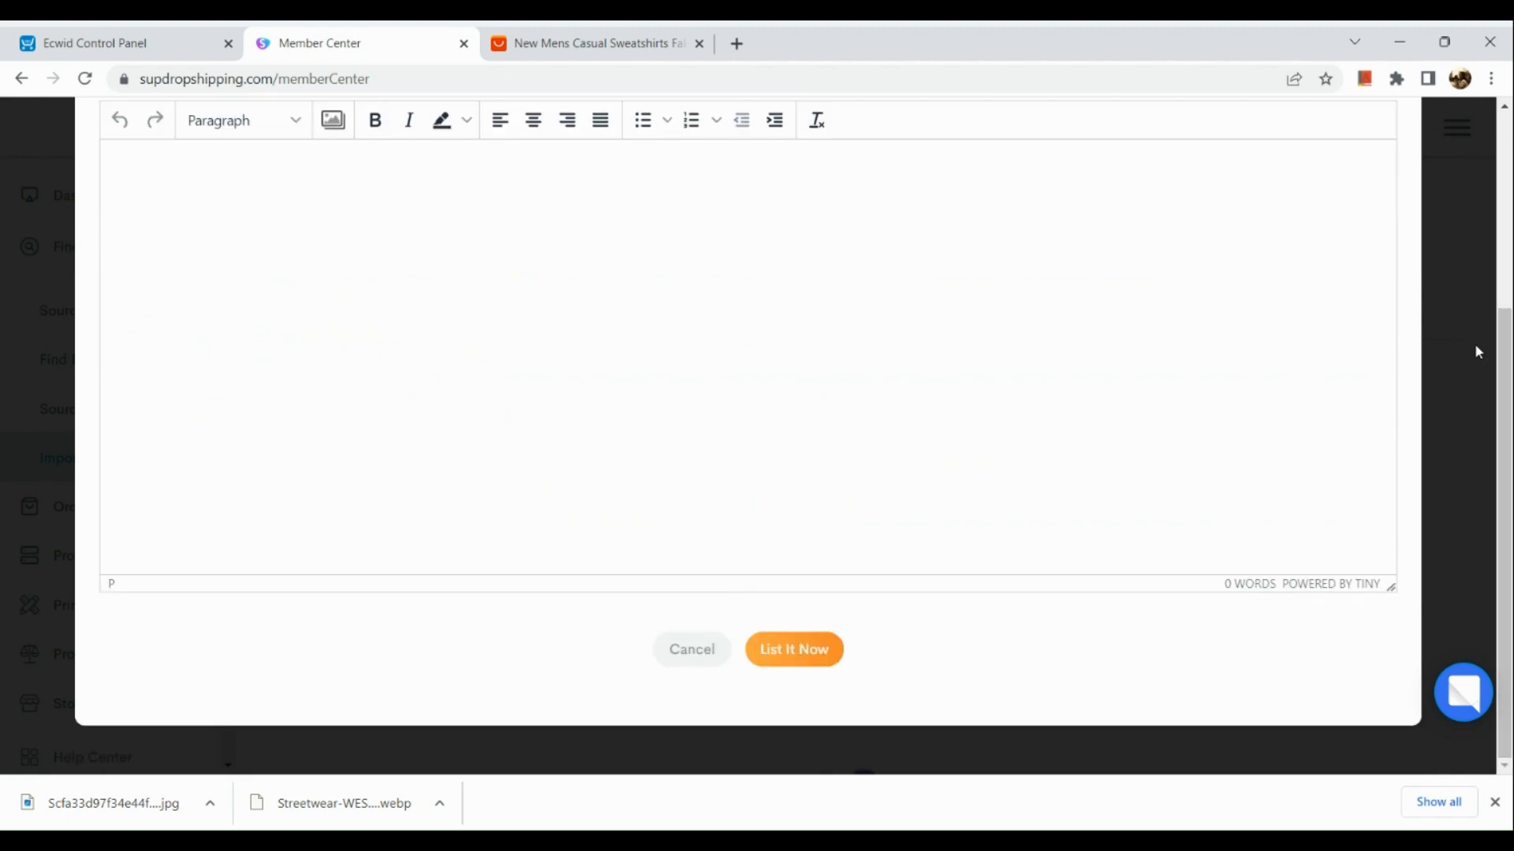
pyautogui.scroll(3, 1454, 256)
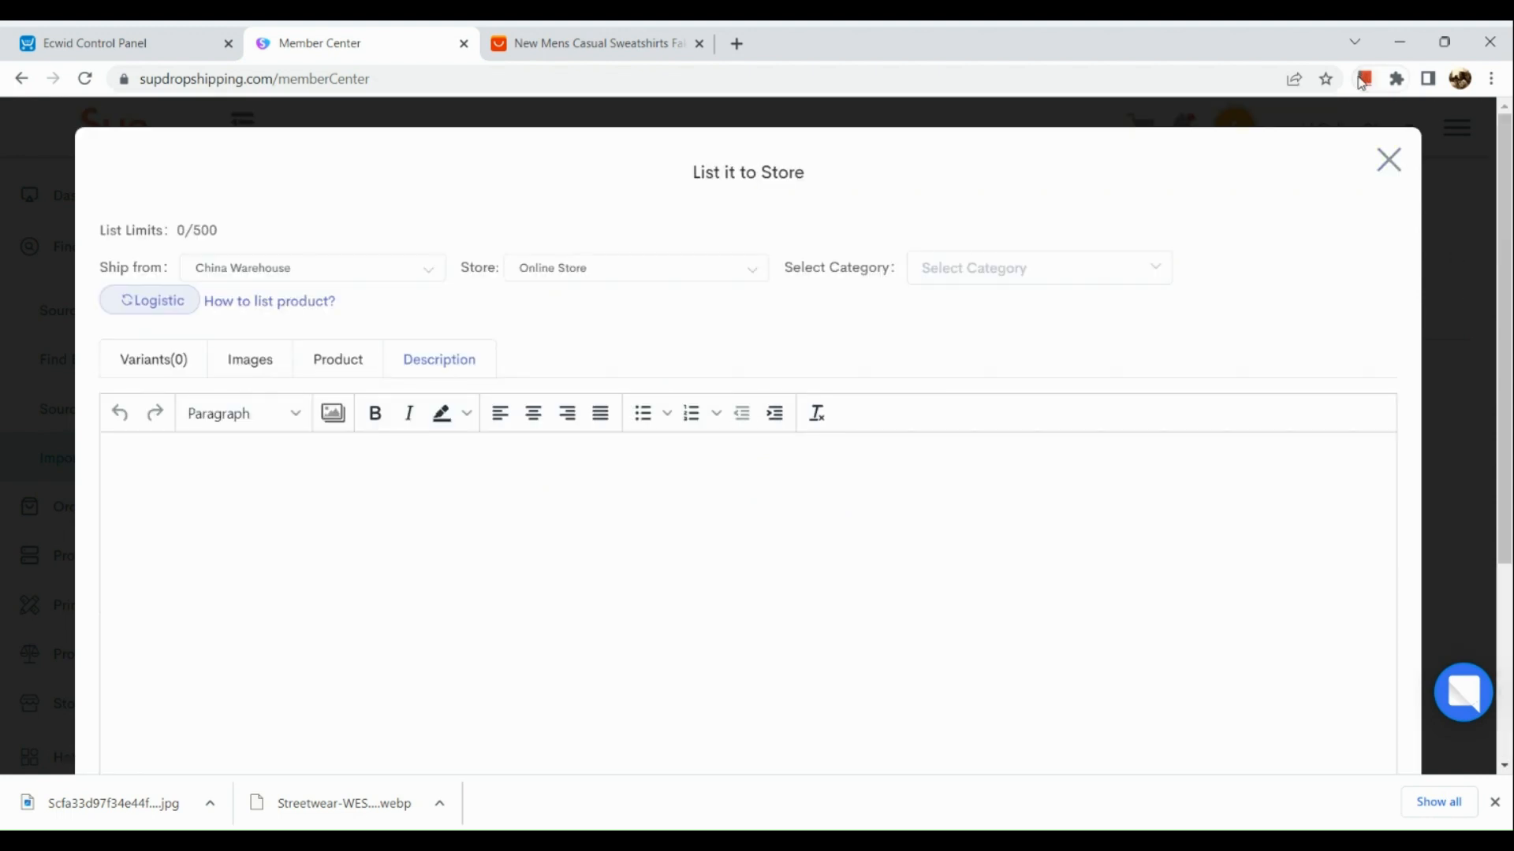
pyautogui.click(1389, 162)
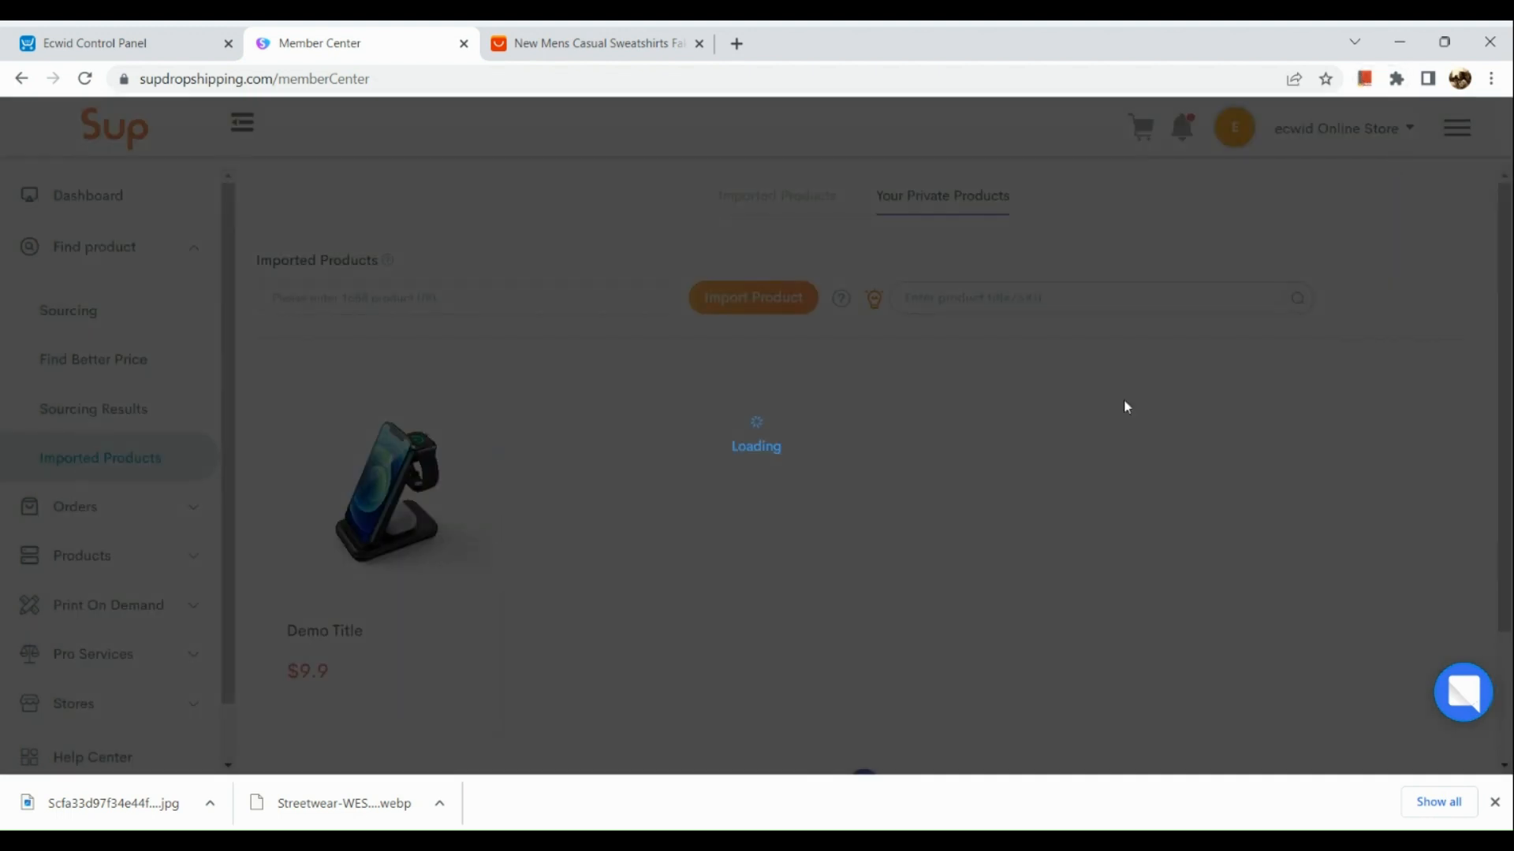